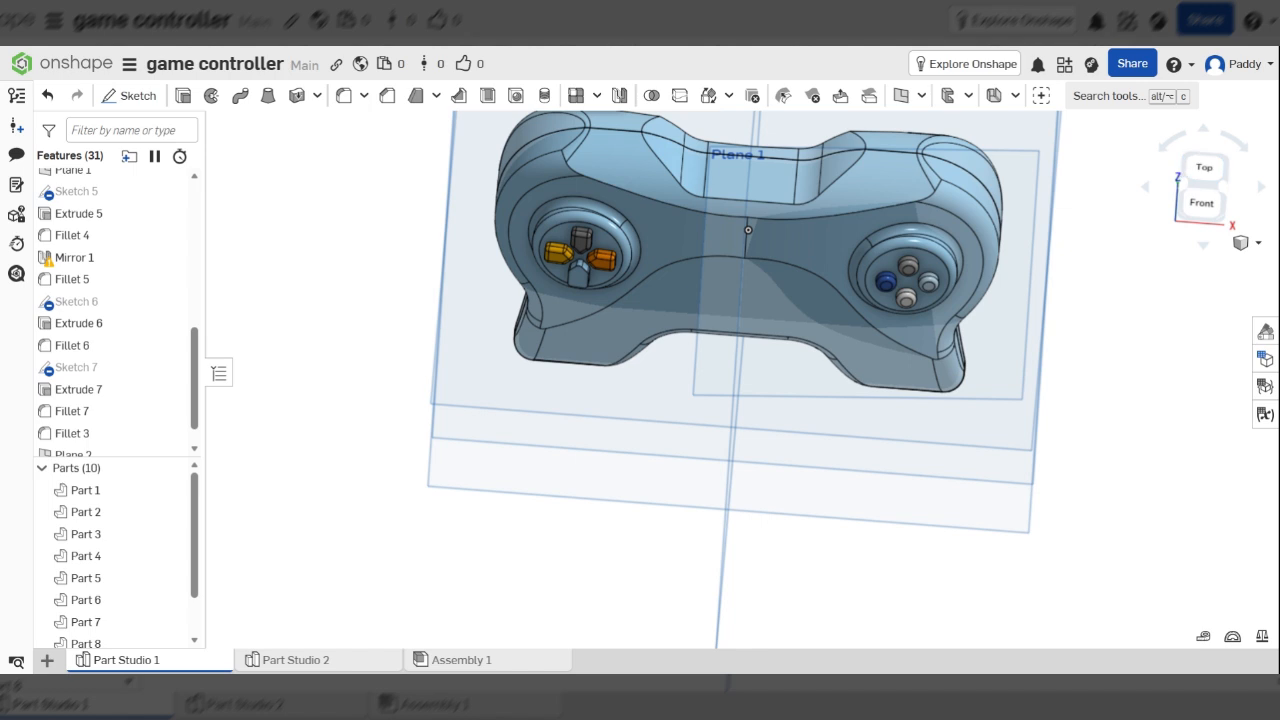
- Examine the controller body from above and from the front, including the curved central area between the two button pads
click(1216, 170)
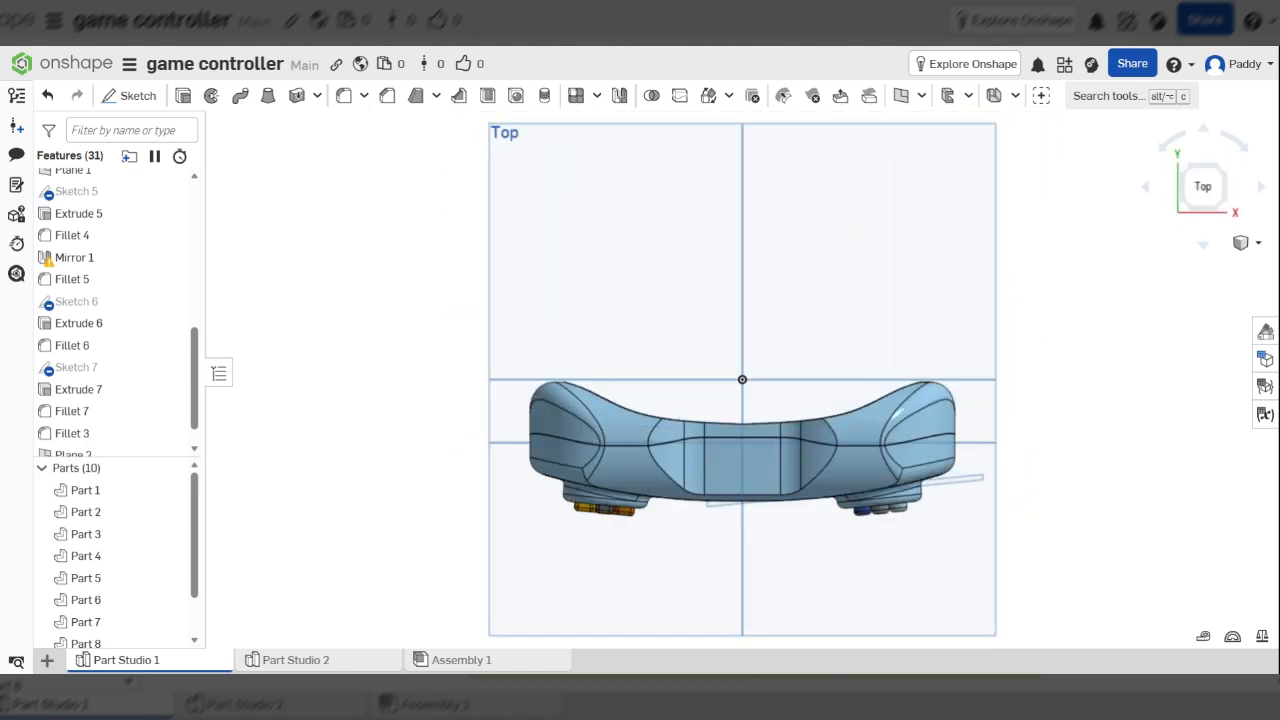
scroll(804, 580, up, 3)
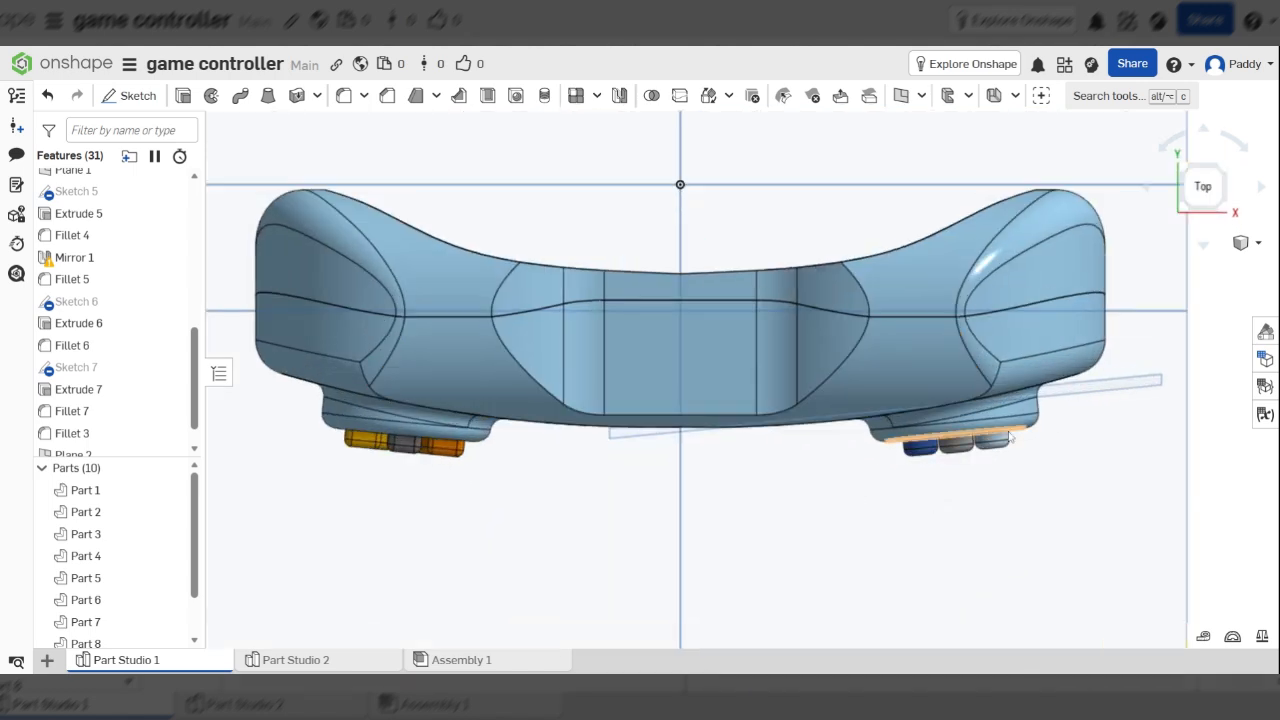
scroll(918, 414, down, 2)
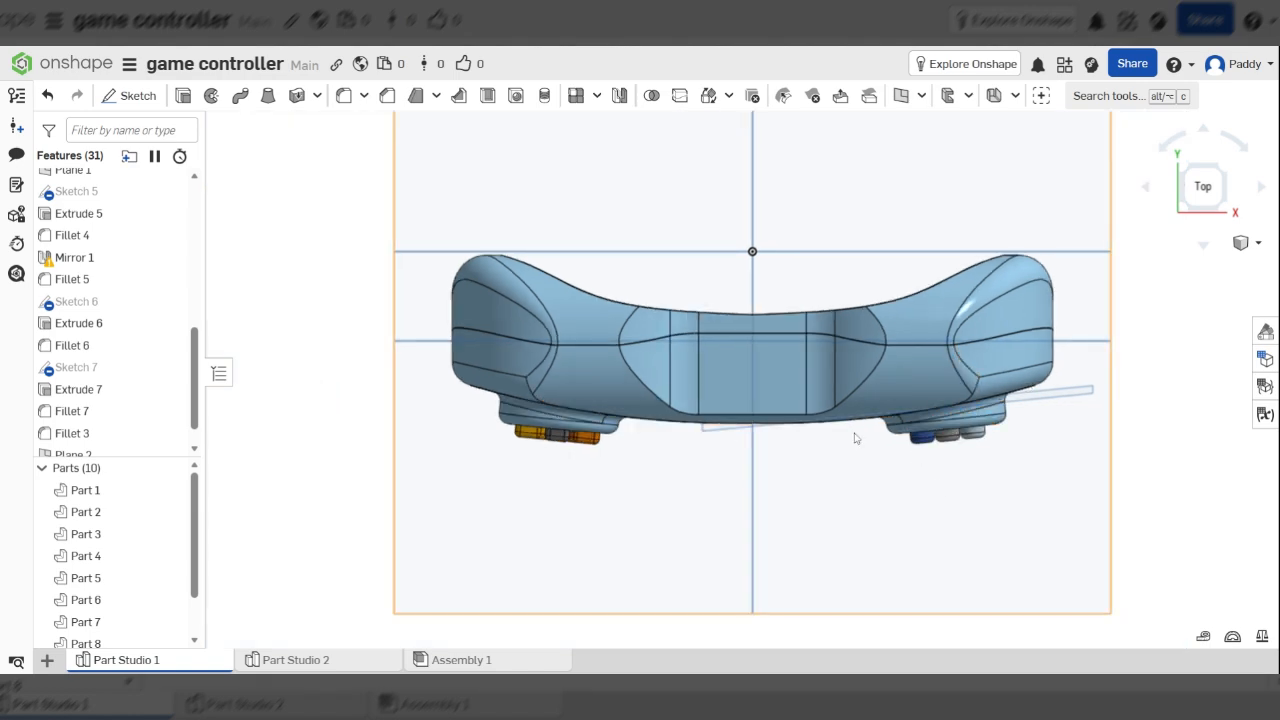
right_drag(867, 429, 812, 343)
scroll(812, 343, down, 4)
right_drag(637, 415, 758, 455)
scroll(758, 455, up, 3)
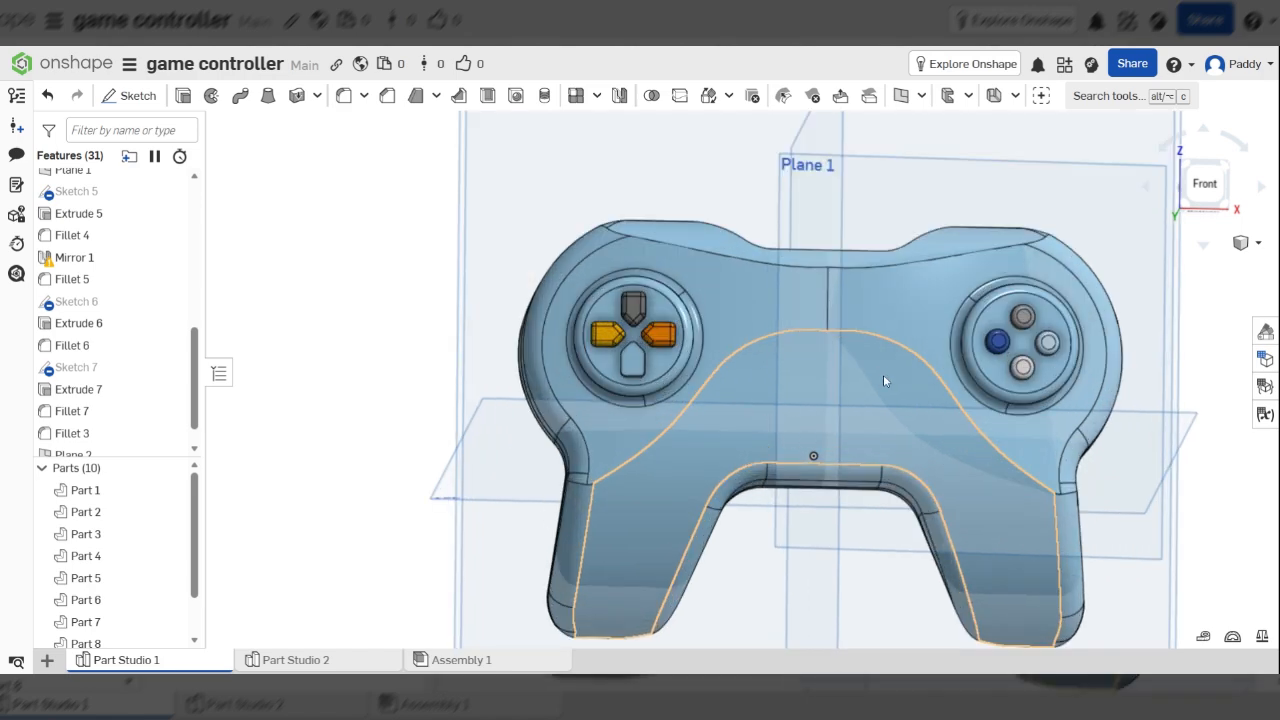
scroll(844, 439, up, 5)
scroll(669, 309, down, 5)
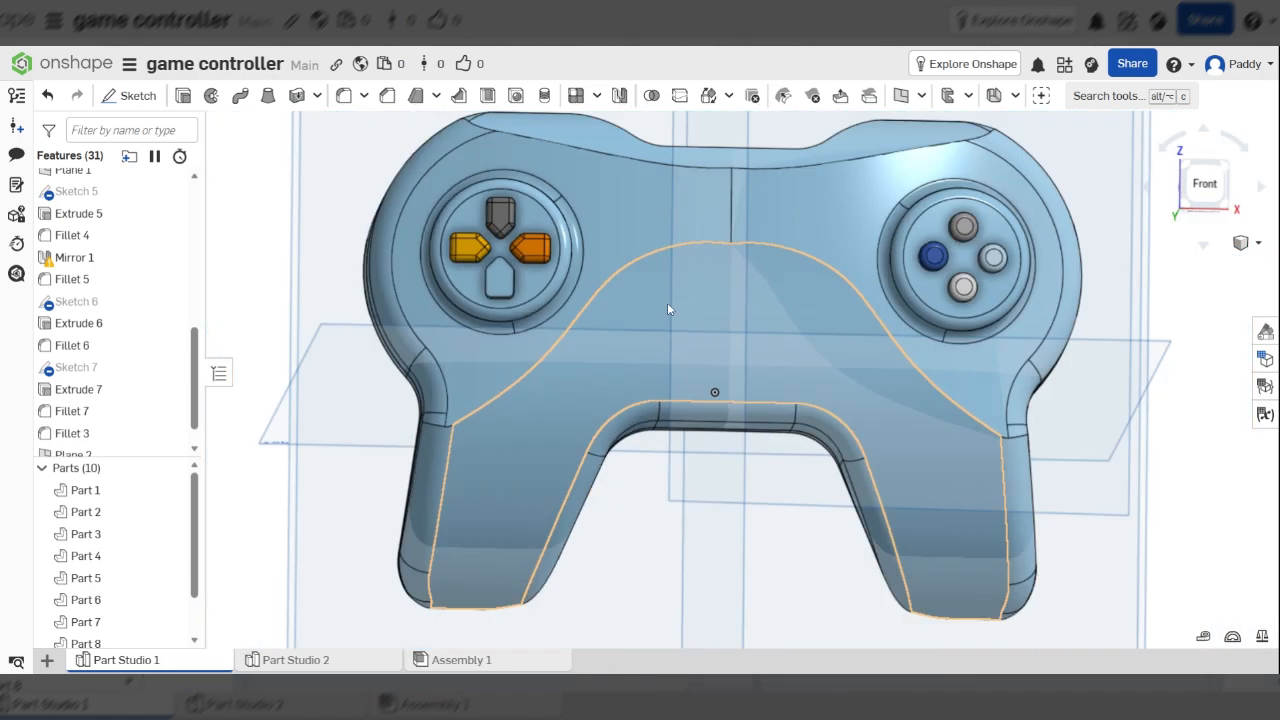
scroll(762, 331, down, 3)
mouse_move(762, 331)
right_down()
mouse_move(660, 331)
mouse_move(755, 342)
right_up()
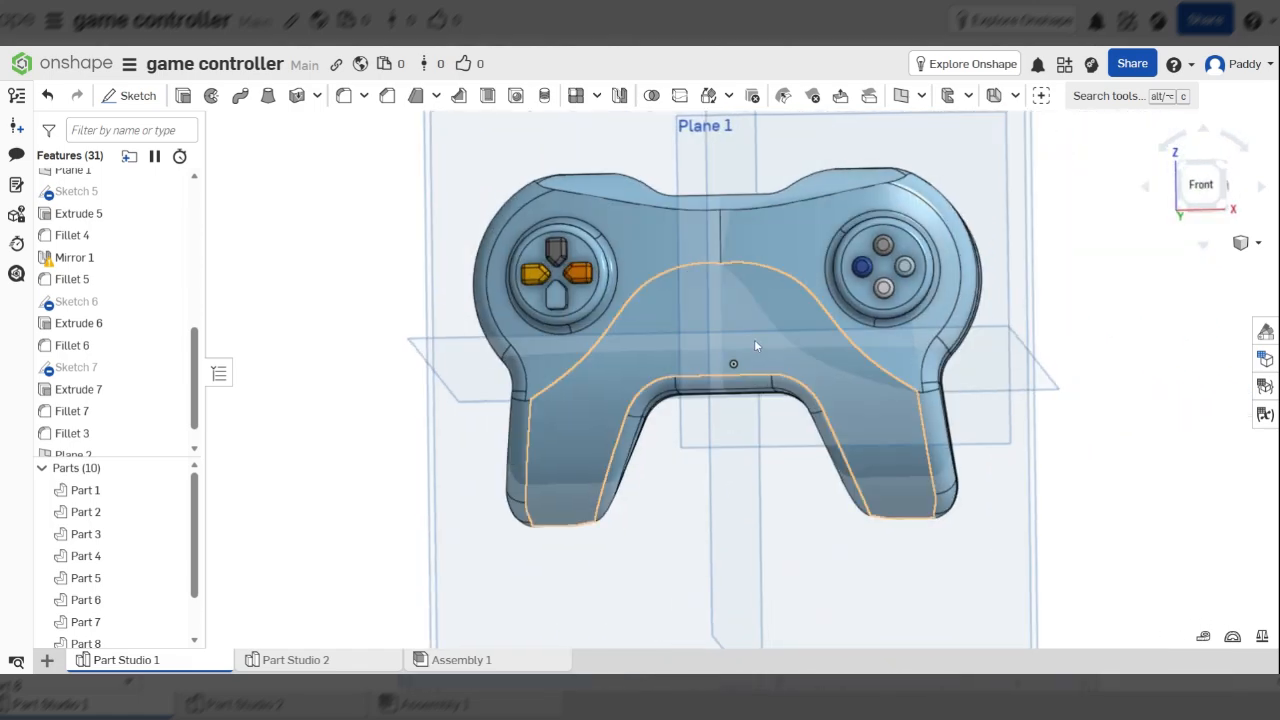
click(1202, 186)
scroll(761, 389, up, 5)
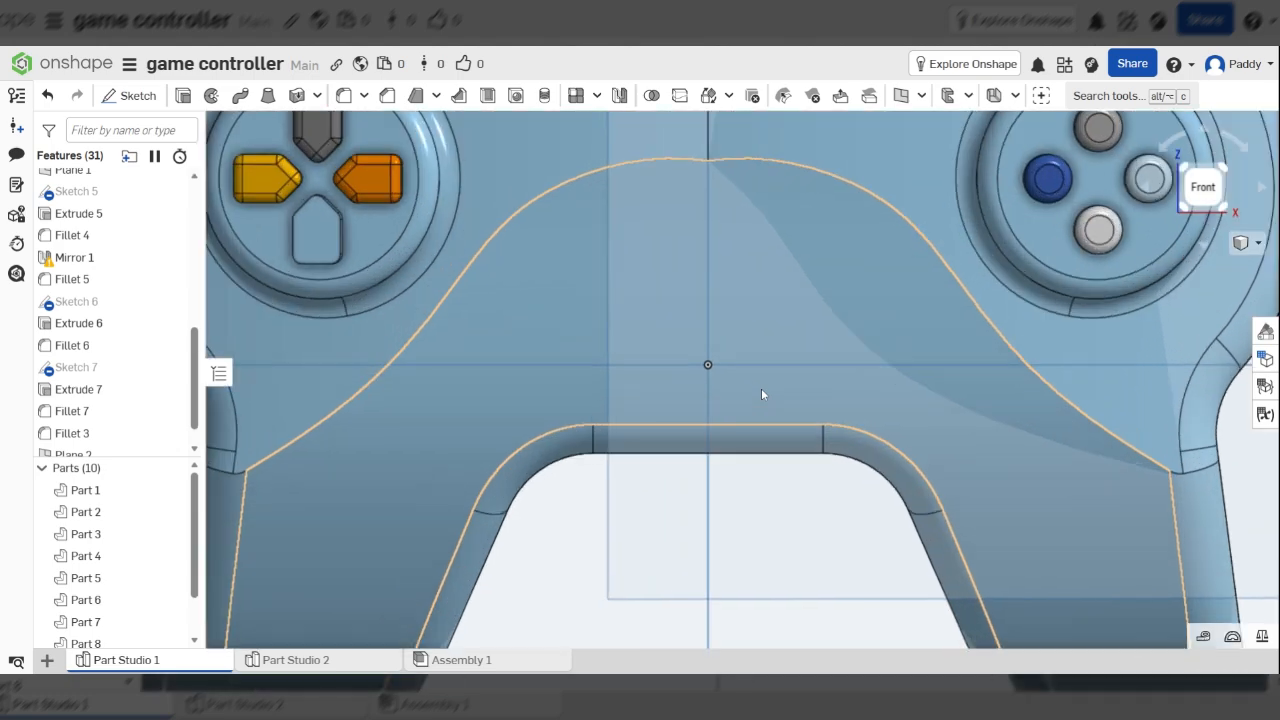
scroll(761, 388, down, 3)
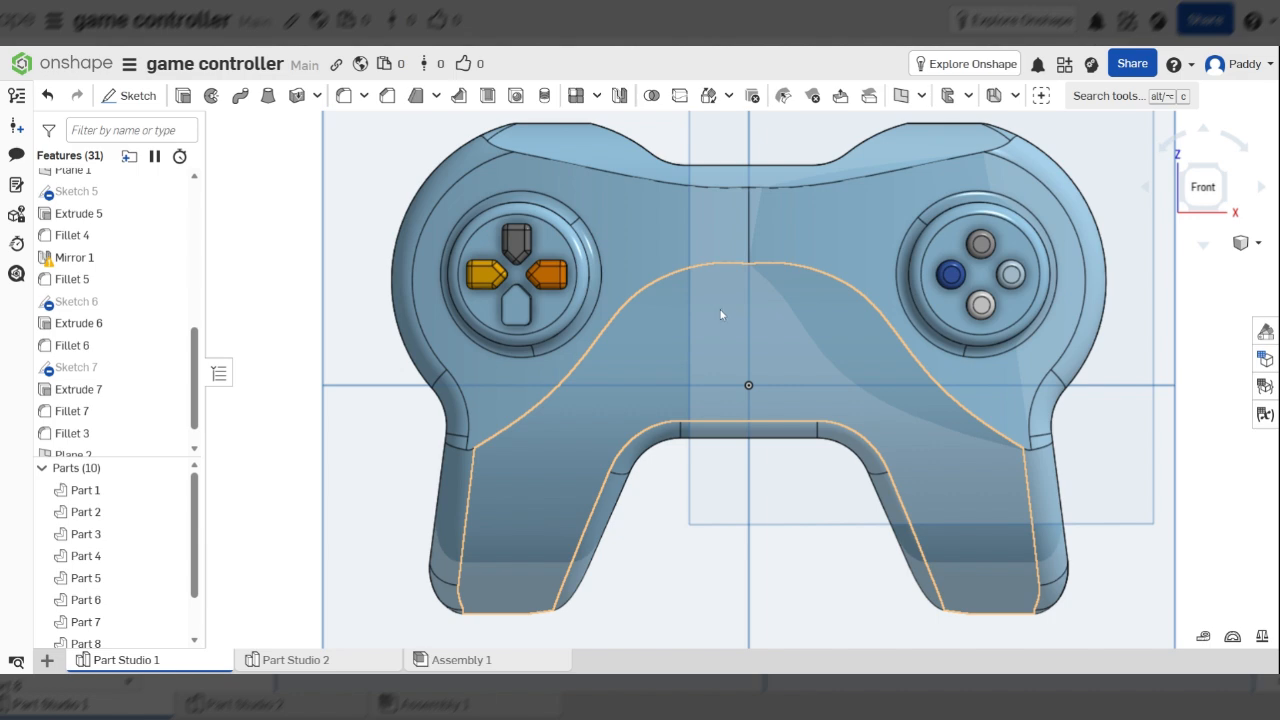
- Create a three-point plane through the centre vertex of the front face's upper curve and both ends of its straight lower edge
scroll(743, 249, up, 5)
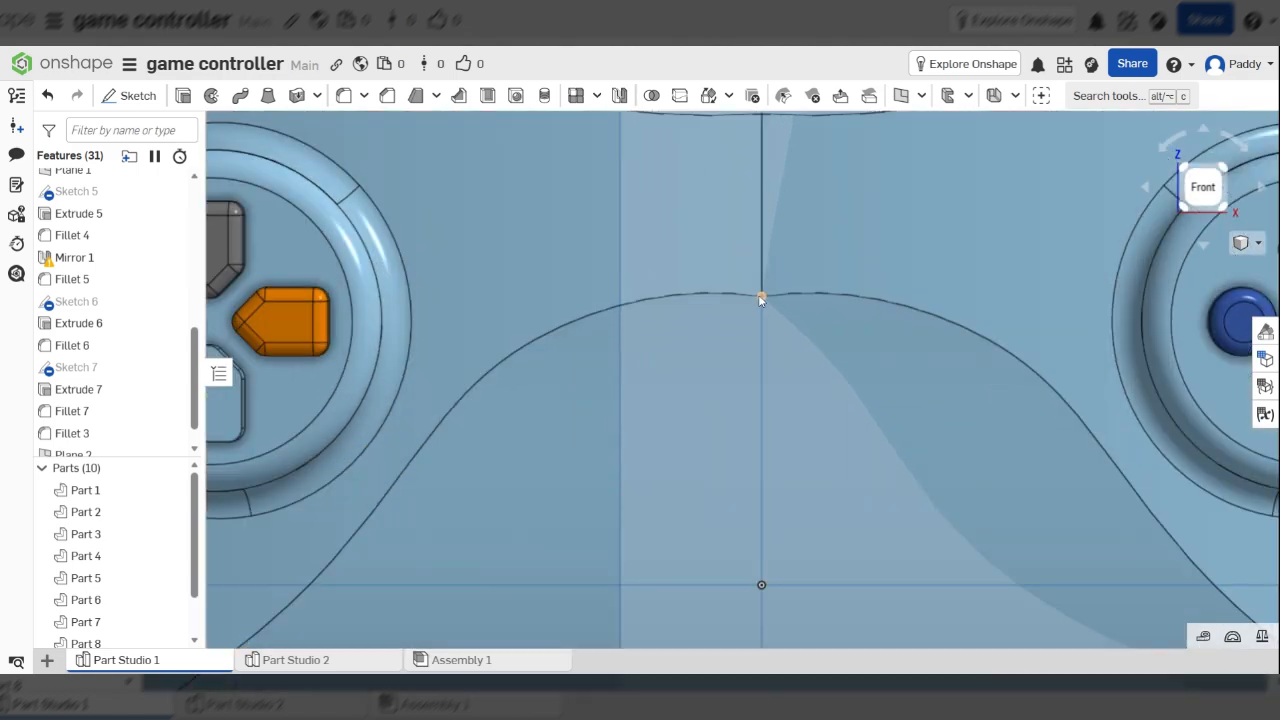
scroll(751, 376, down, 3)
scroll(751, 372, up, 4)
scroll(756, 340, down, 1)
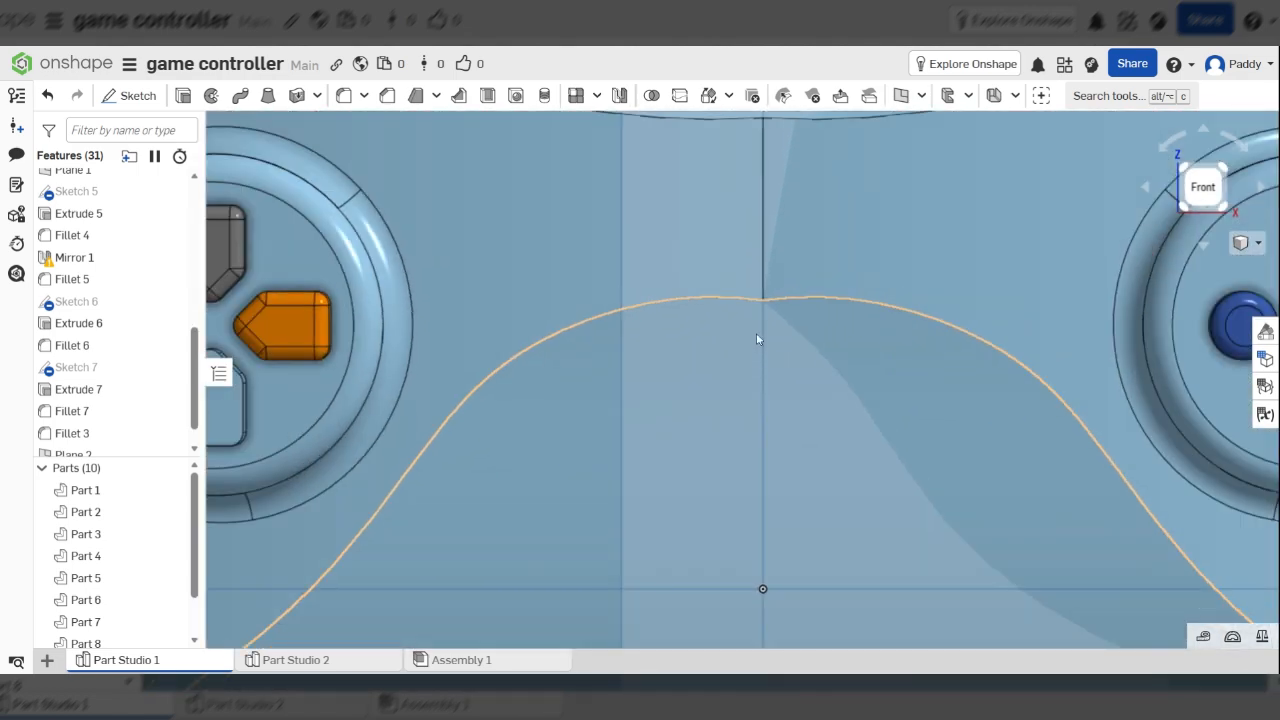
click(763, 303)
scroll(770, 280, down, 8)
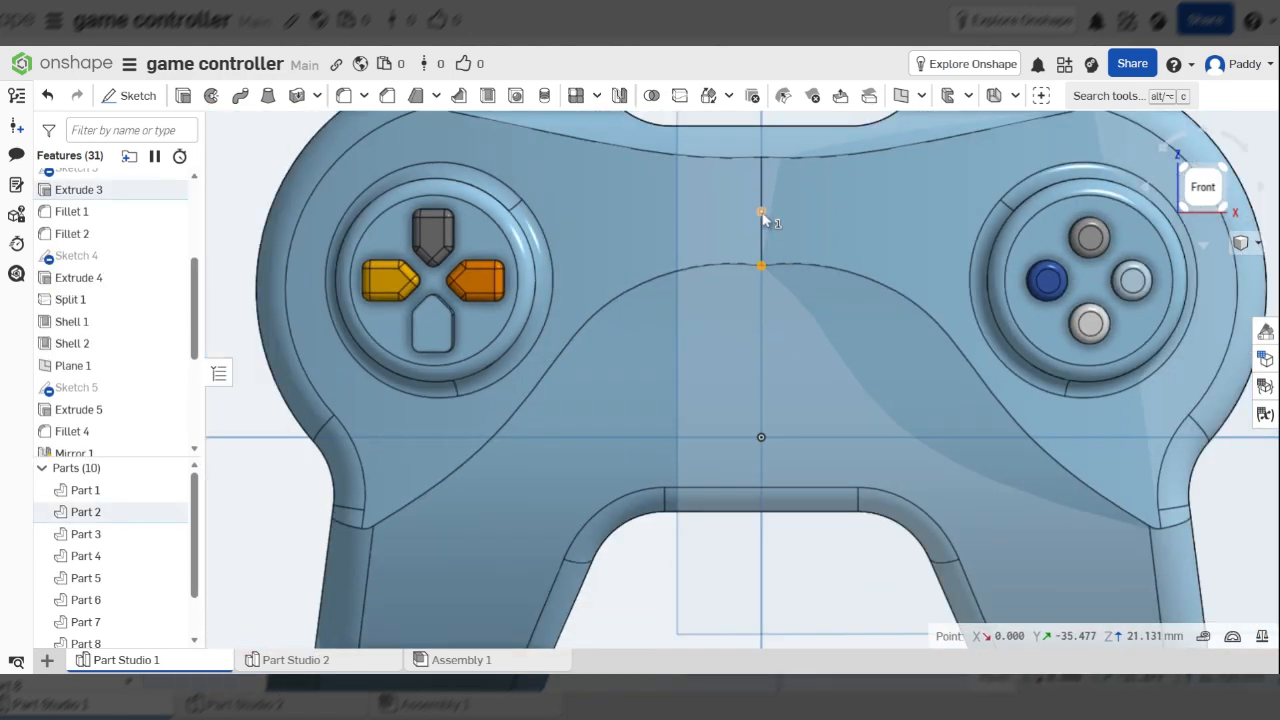
scroll(779, 270, up, 4)
scroll(780, 284, down, 1)
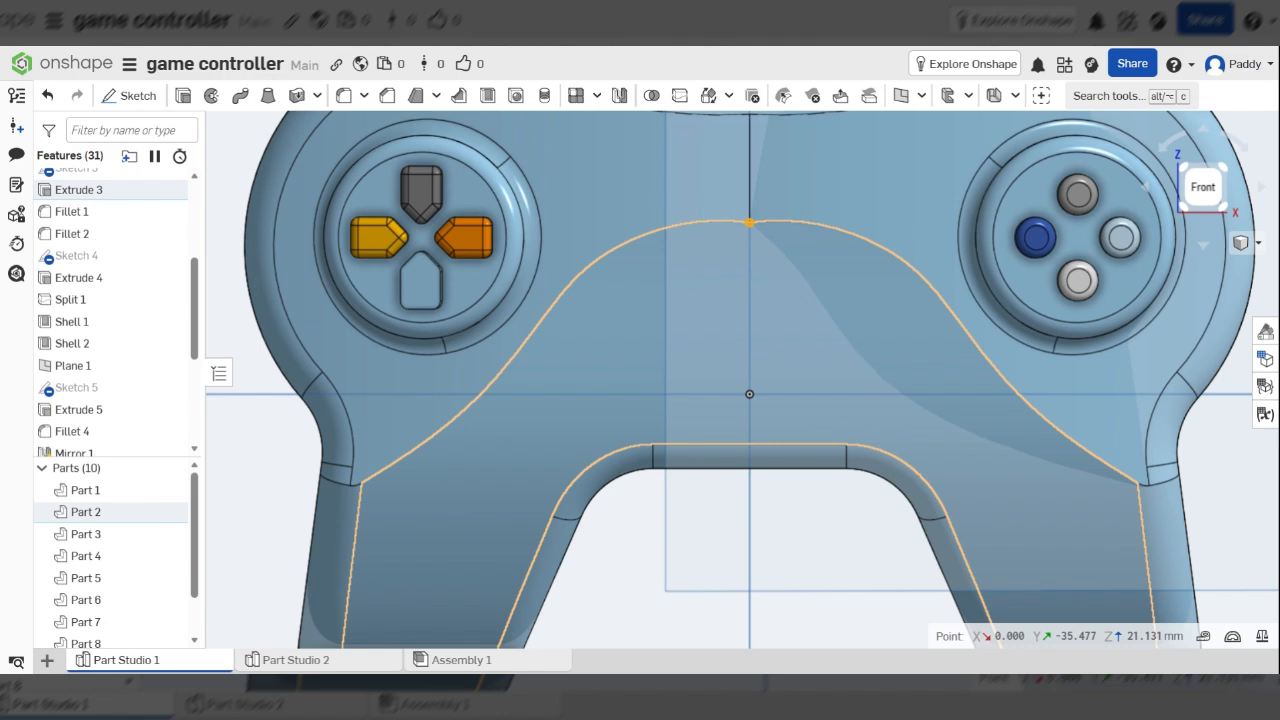
scroll(746, 420, down, 5)
scroll(790, 435, up, 7)
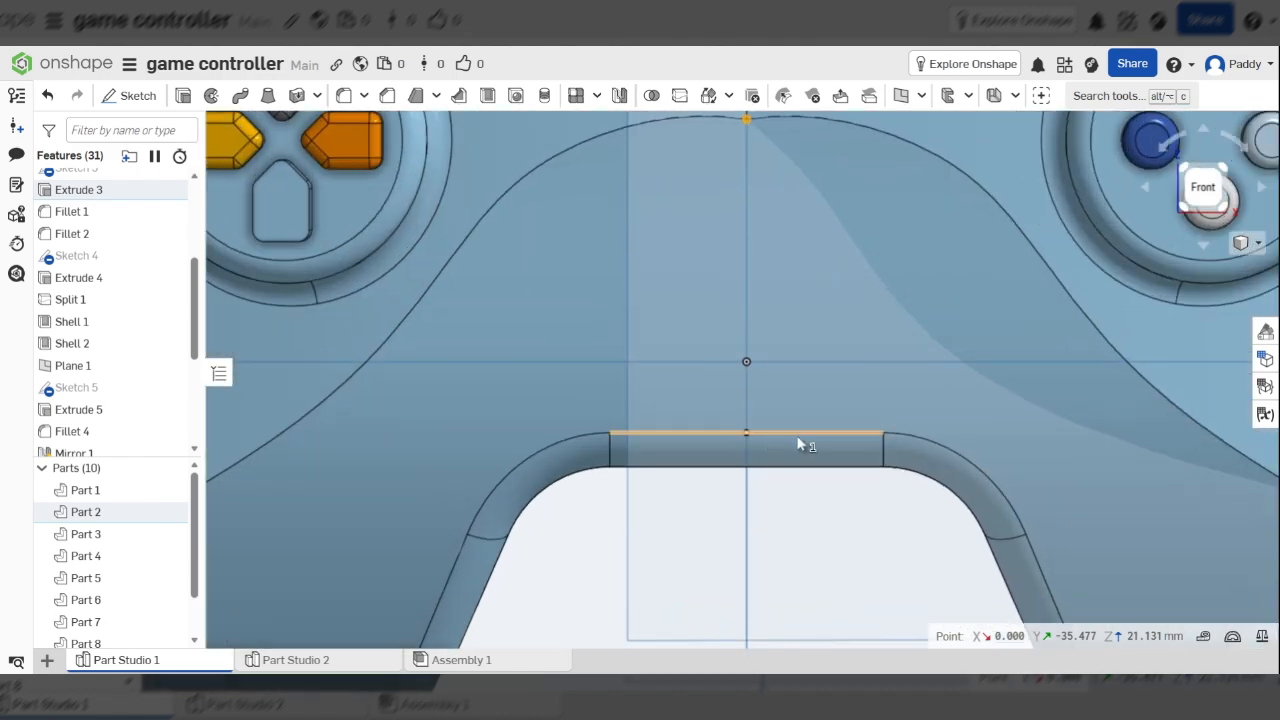
scroll(735, 340, up, 1)
scroll(719, 346, down, 2)
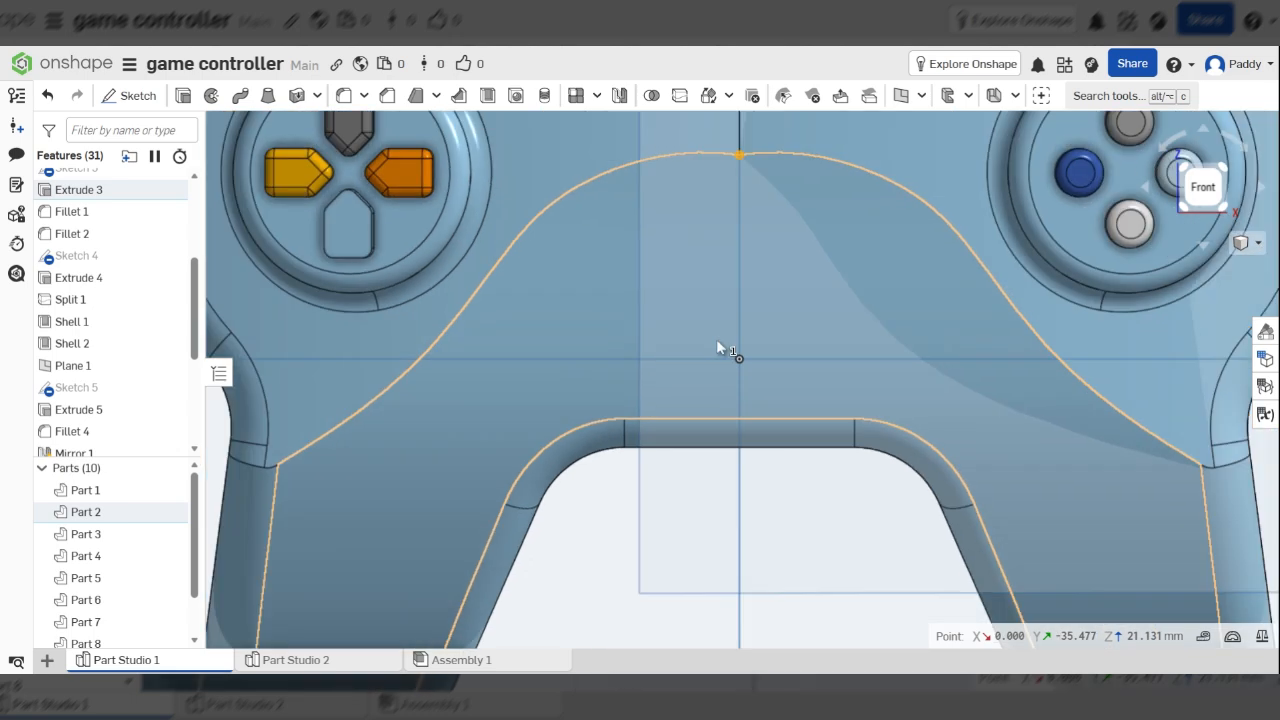
click(624, 420)
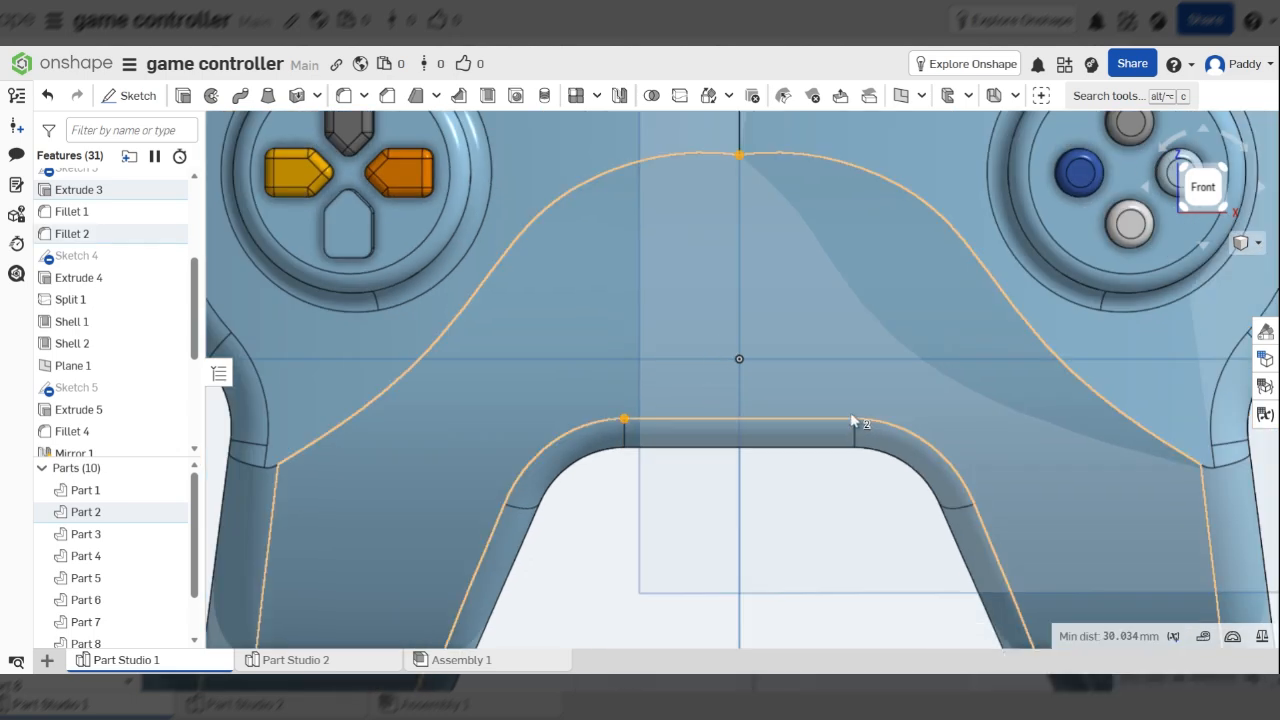
click(854, 420)
scroll(717, 514, down, 3)
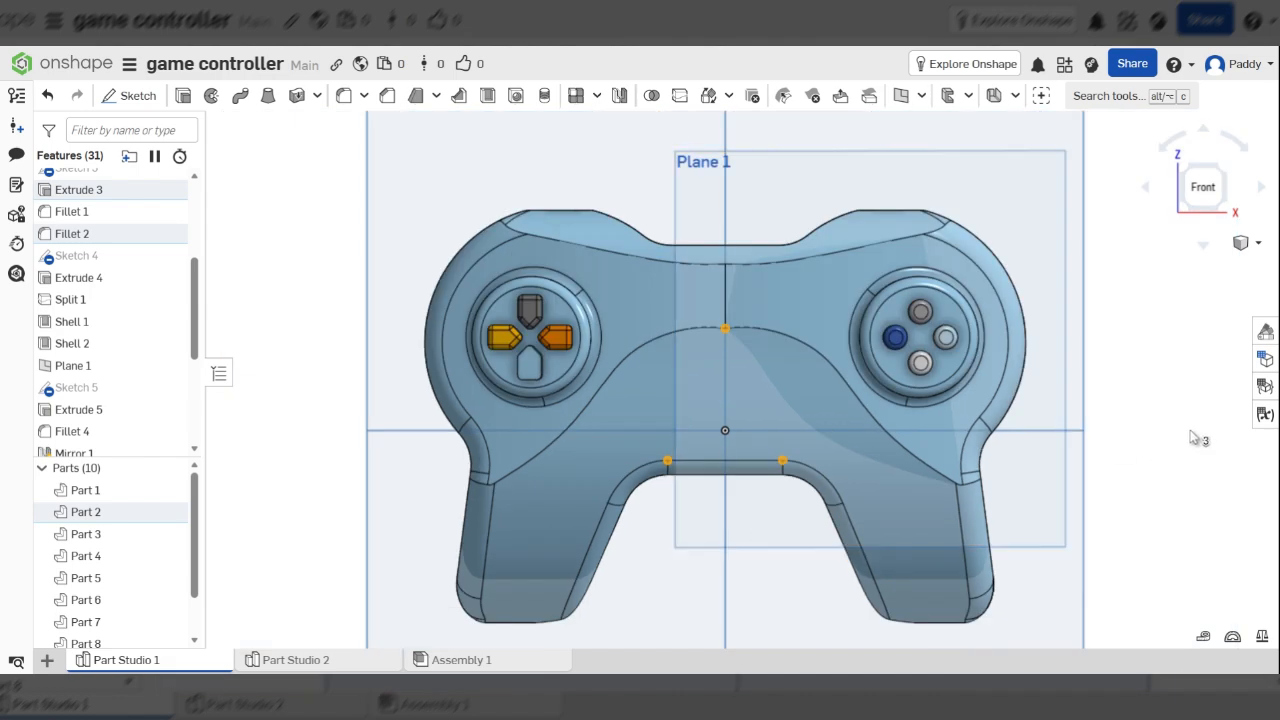
right_drag(1190, 437, 1119, 372)
click(1196, 198)
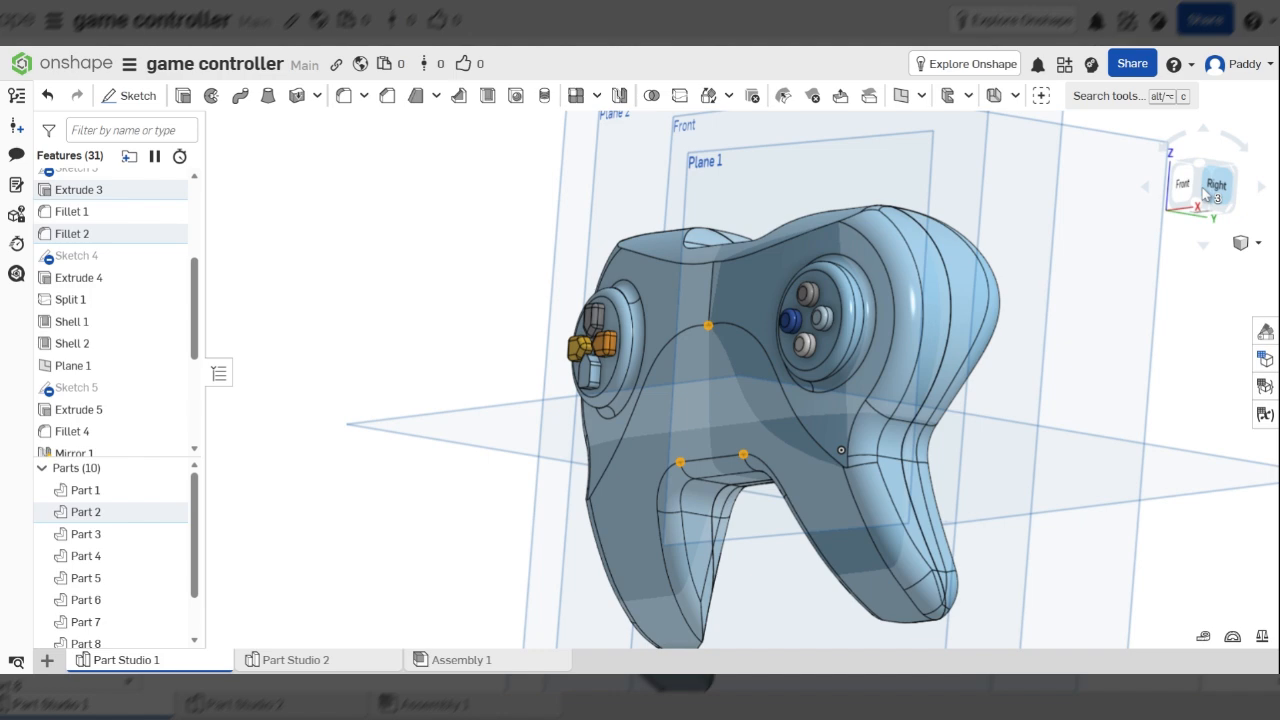
scroll(500, 480, up, 5)
scroll(640, 500, down, 5)
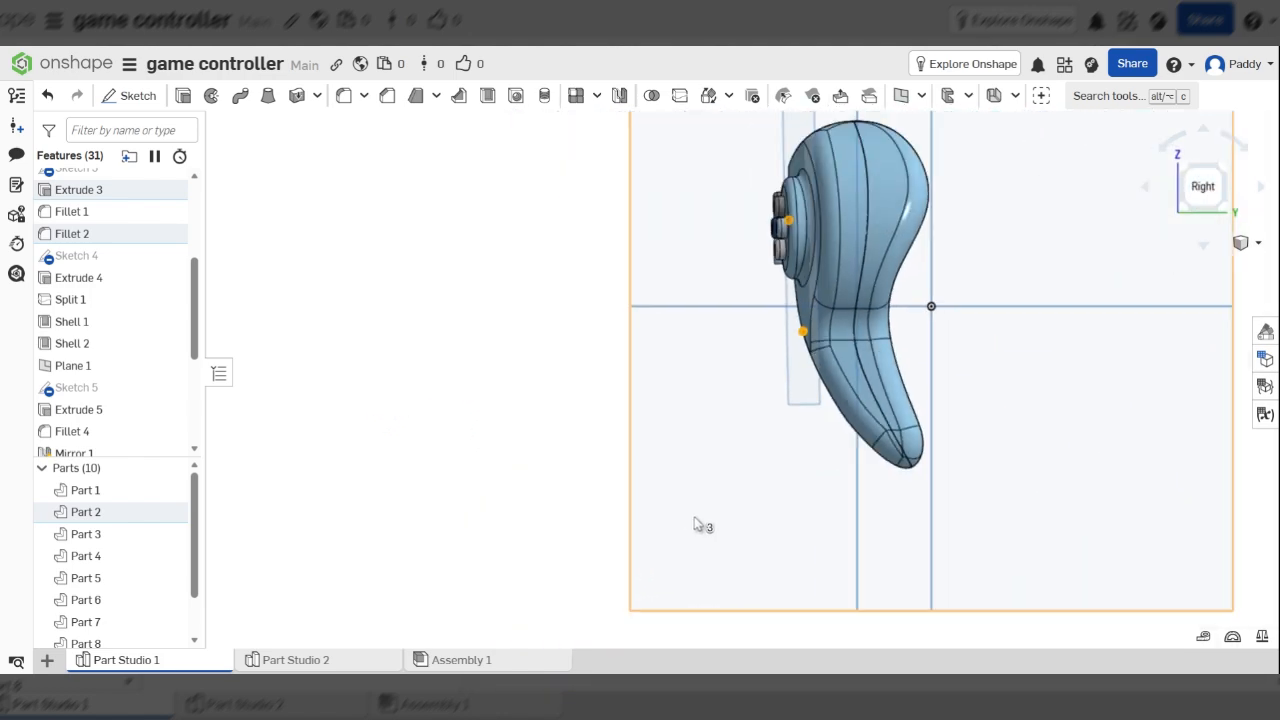
scroll(740, 230, up, 4)
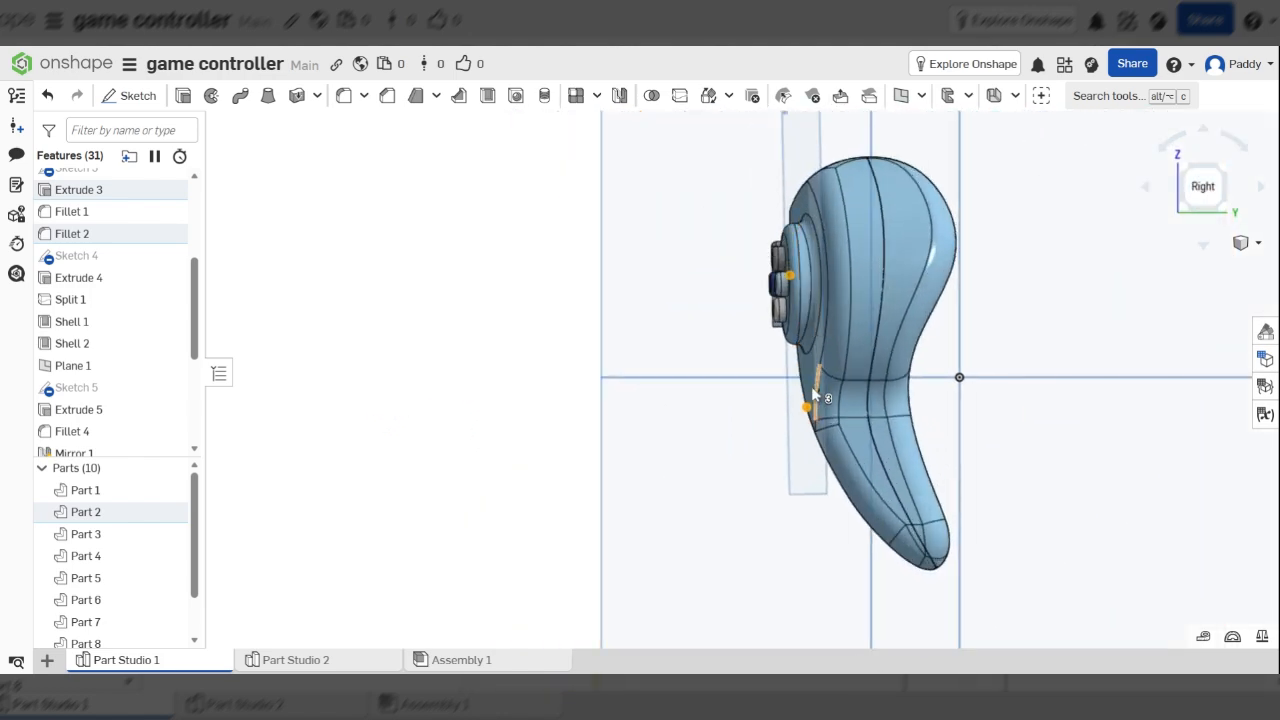
right_drag(744, 381, 841, 401)
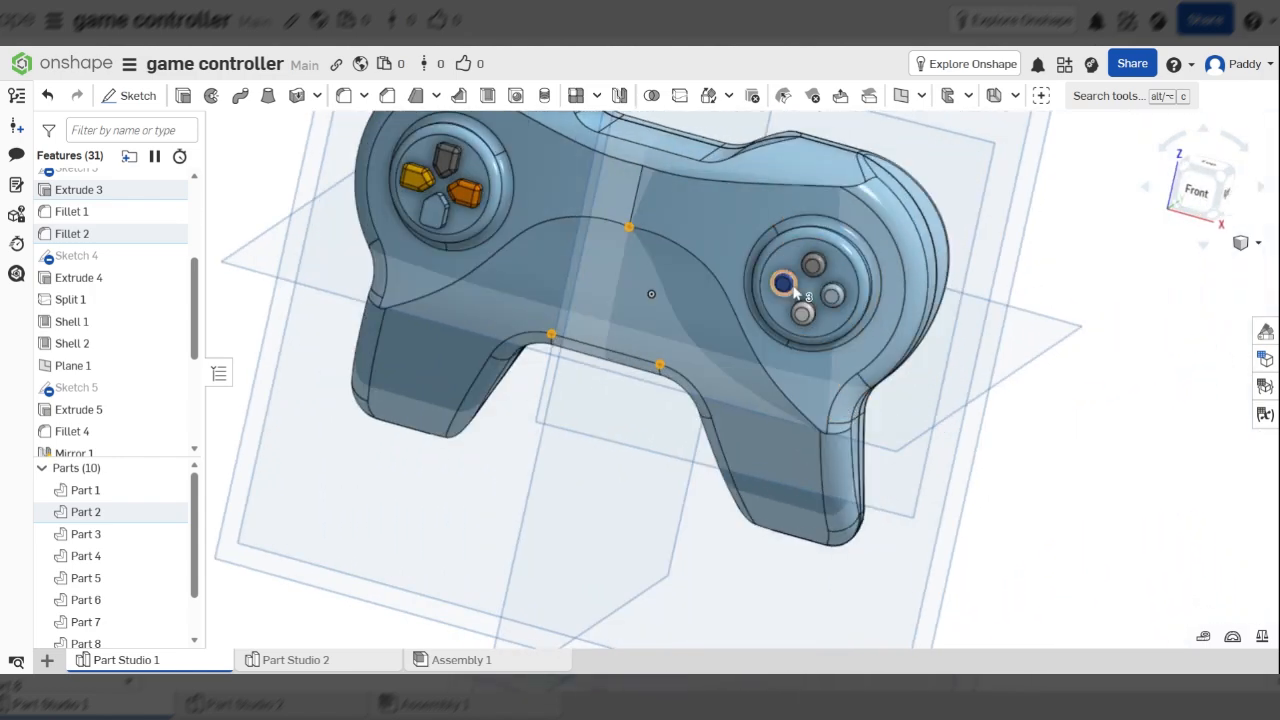
click(903, 97)
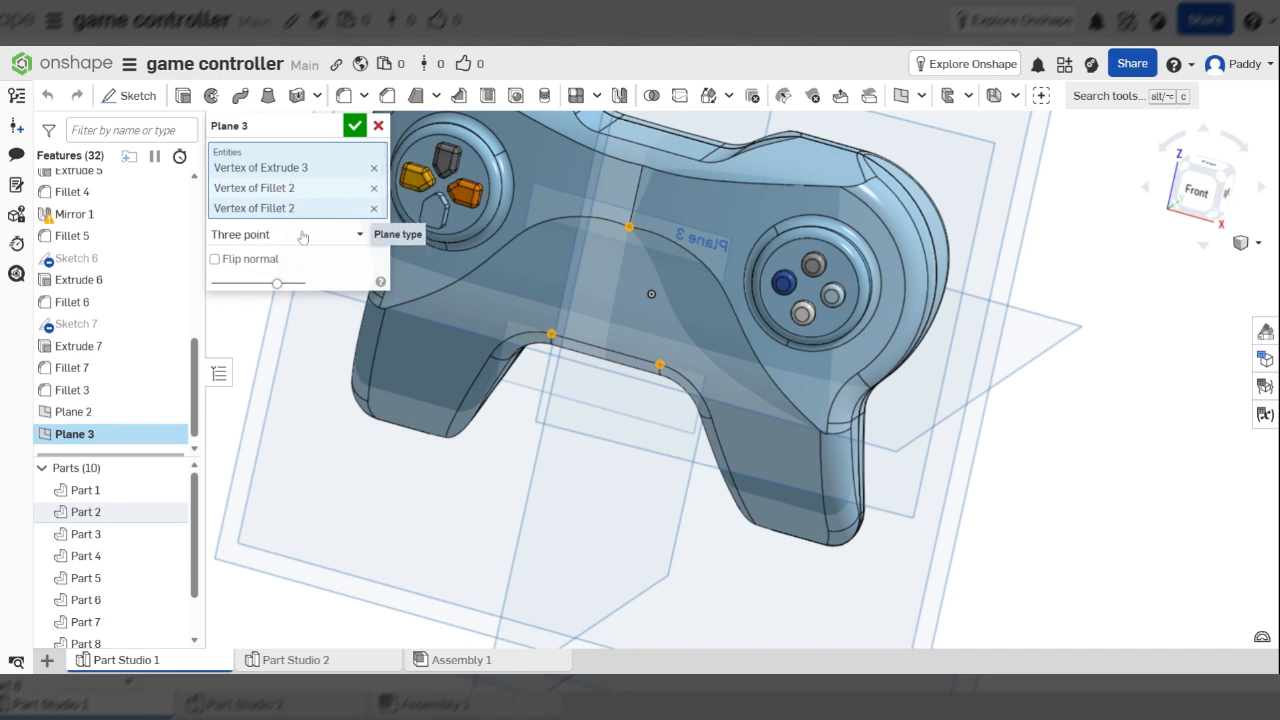
click(357, 125)
- Select the new three-point plane and examine from the top and right side how it sits against the controller body
scroll(632, 317, up, 5)
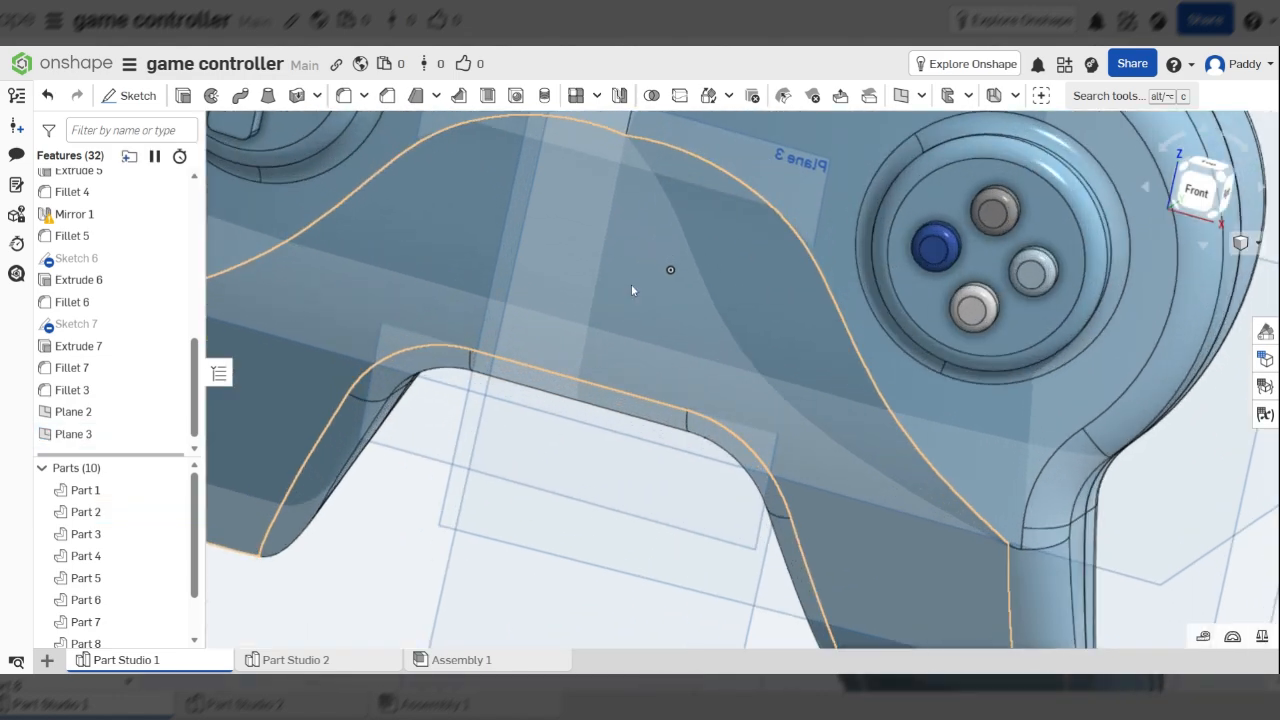
scroll(110, 420, down, 1)
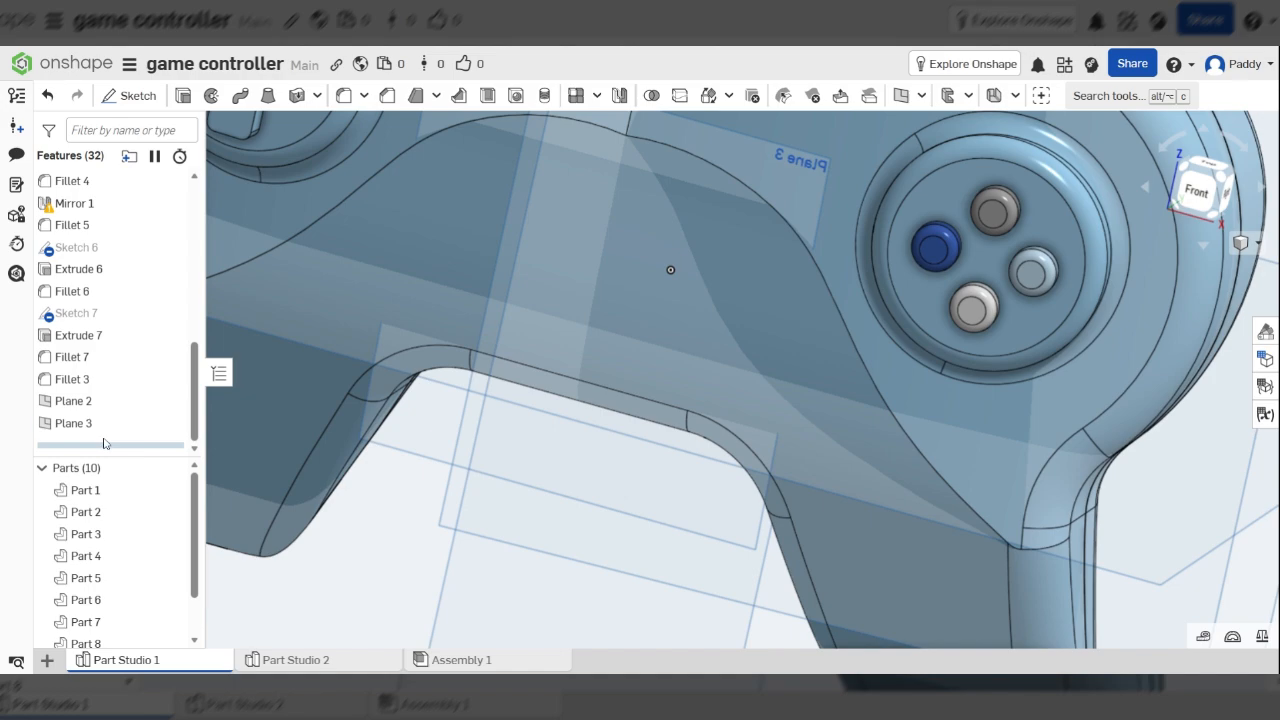
click(75, 424)
scroll(800, 380, down, 3)
right_drag(837, 406, 862, 490)
click(1201, 188)
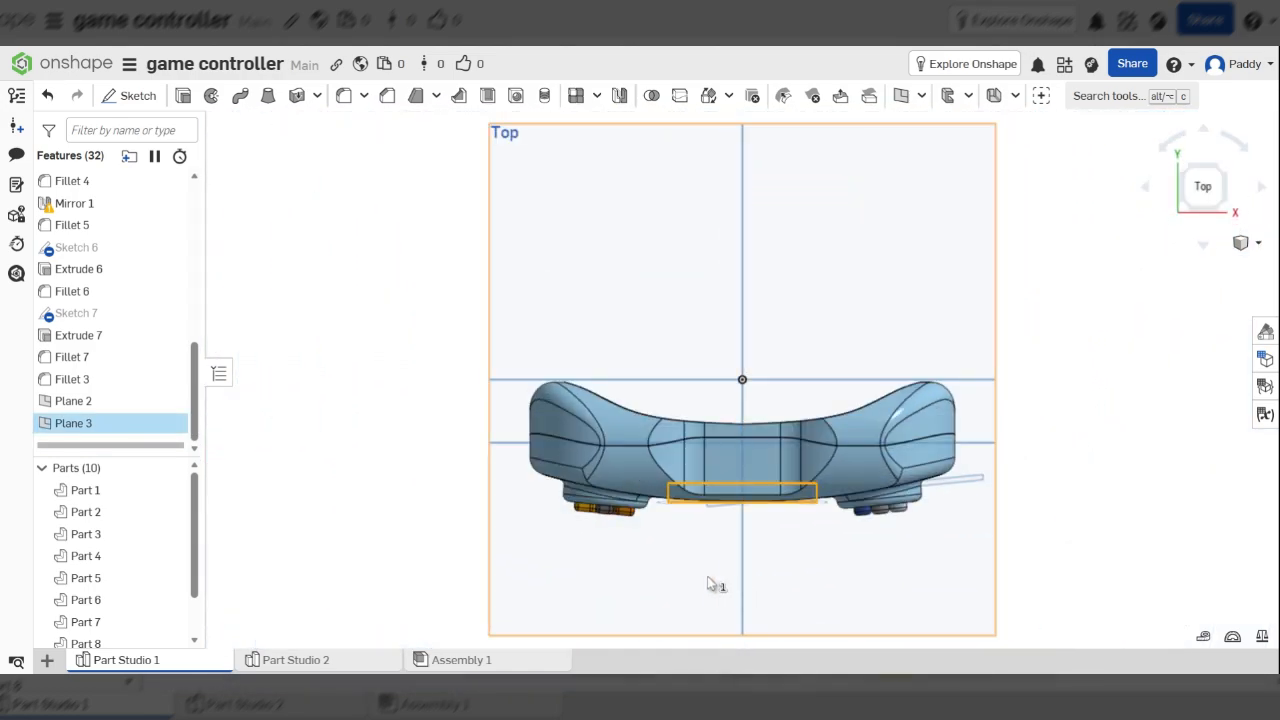
scroll(730, 560, up, 5)
right_drag(797, 463, 997, 286)
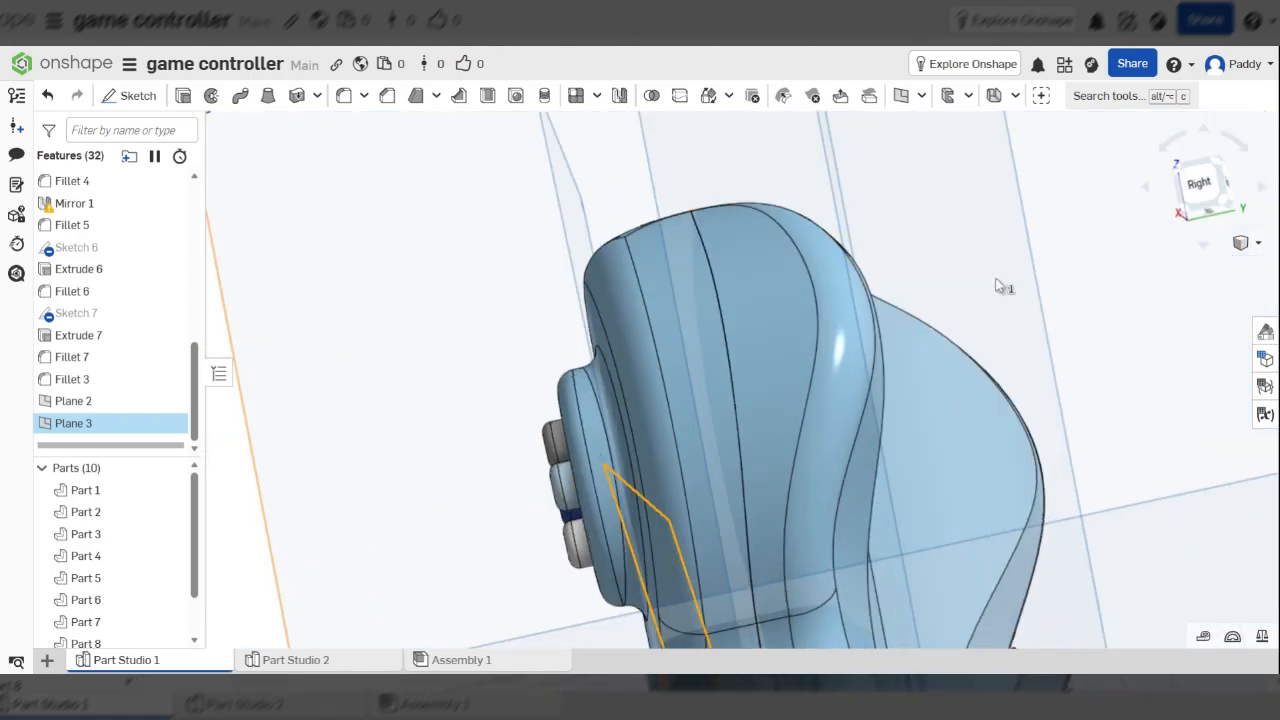
click(1201, 184)
scroll(600, 374, up, 5)
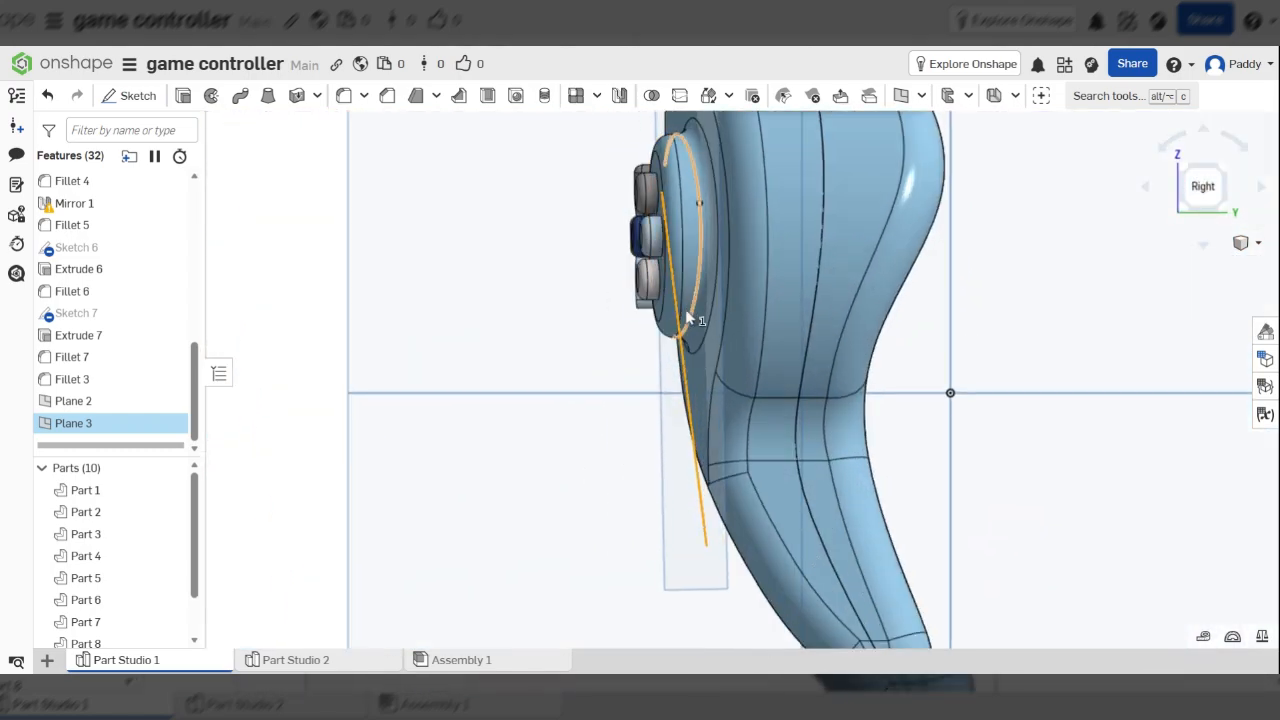
right_drag(640, 380, 748, 318)
scroll(780, 290, down, 5)
scroll(655, 286, up, 4)
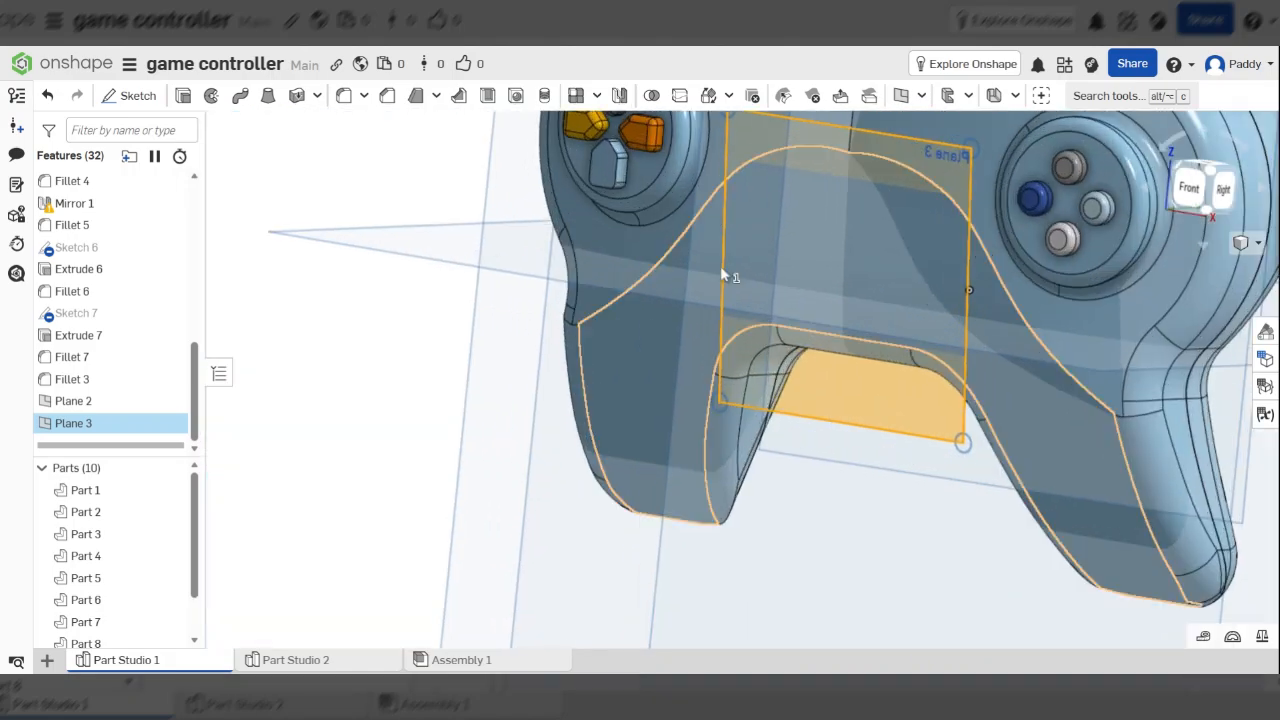
- Examine the new plane's coverage of the controller's central front area from the front view
scroll(755, 415, down, 3)
scroll(800, 432, up, 4)
right_drag(822, 451, 858, 426)
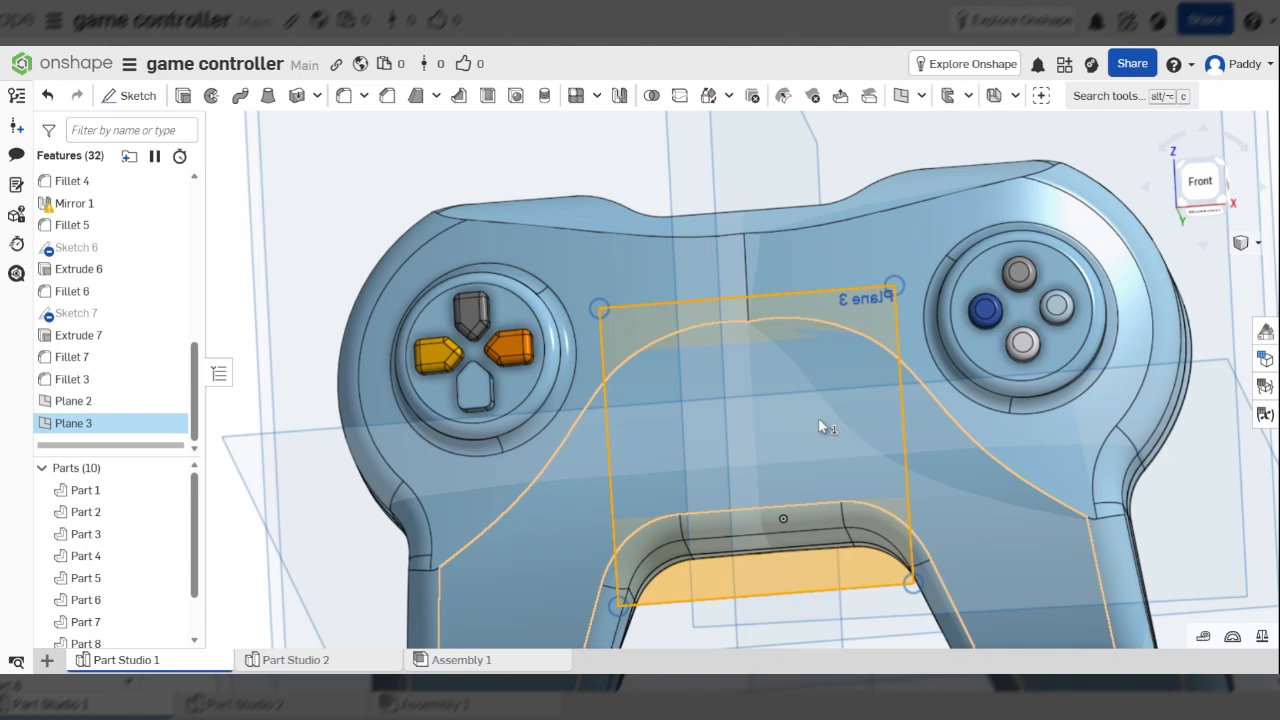
scroll(818, 424, down, 2)
scroll(880, 380, down, 2)
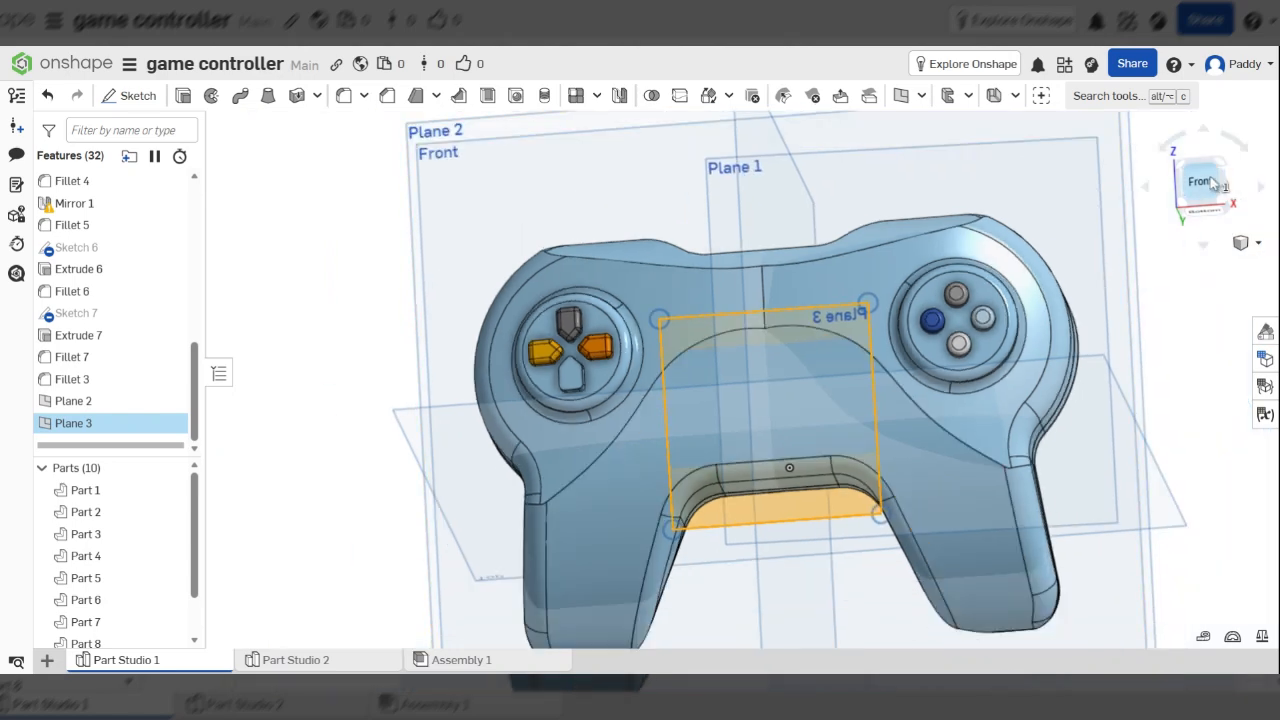
click(1205, 181)
scroll(700, 390, up, 3)
scroll(785, 331, down, 3)
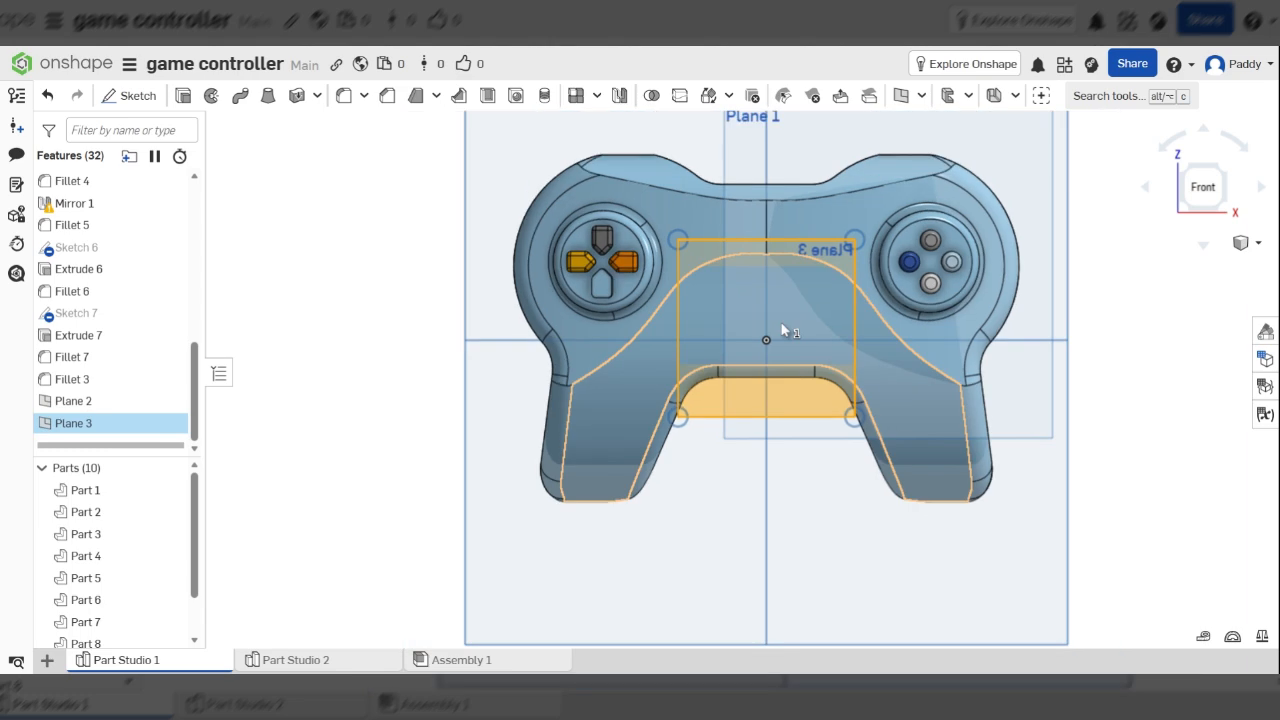
scroll(785, 331, up, 3)
scroll(880, 360, down, 2)
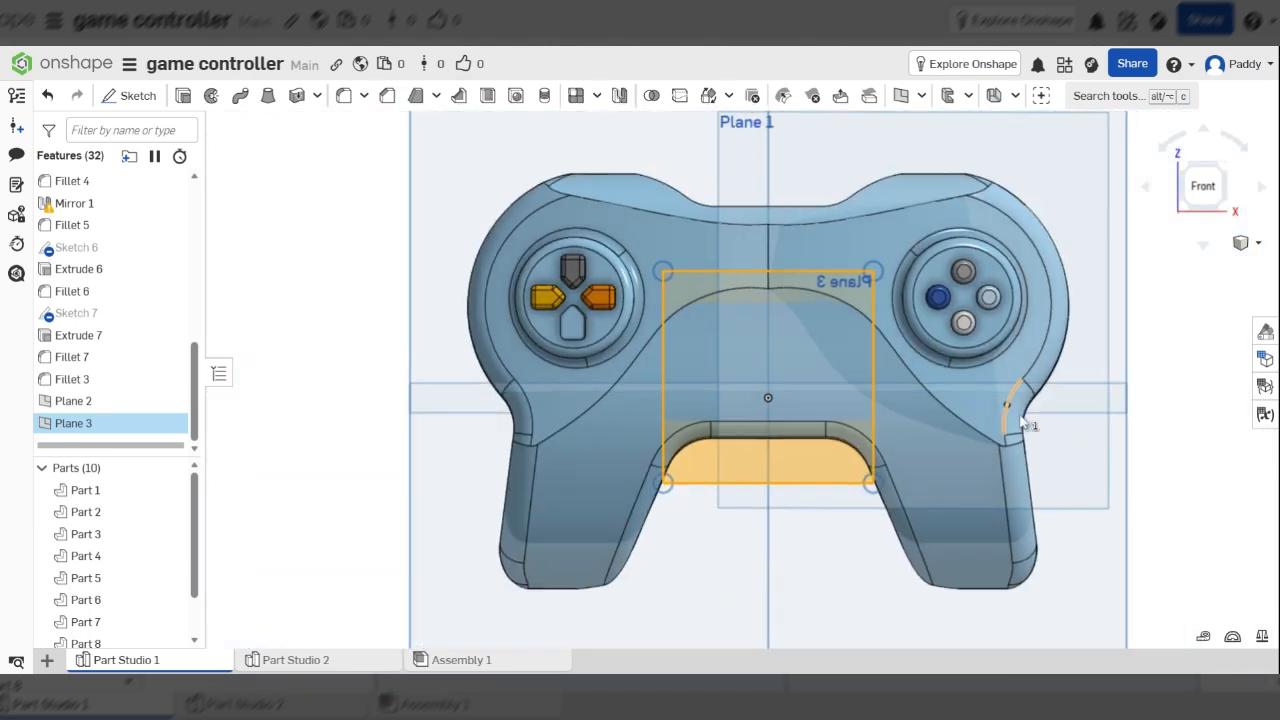
scroll(1025, 424, up, 2)
scroll(1000, 424, down, 2)
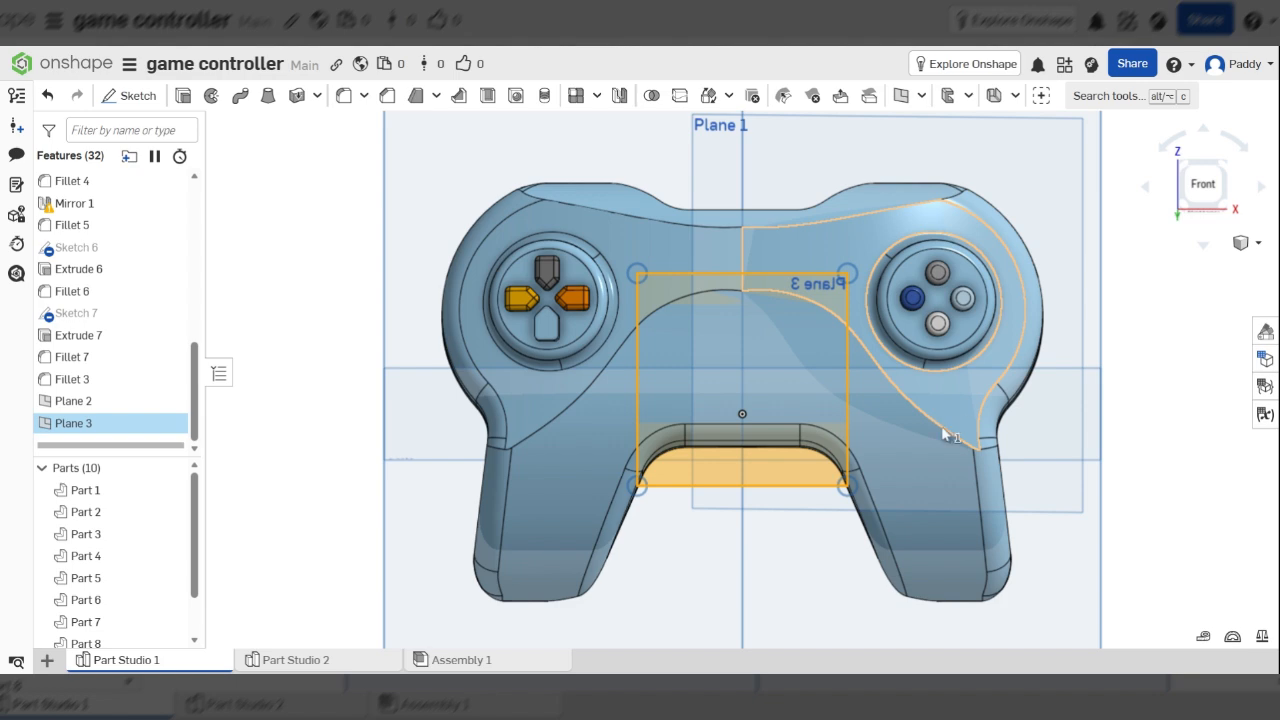
scroll(740, 425, up, 3)
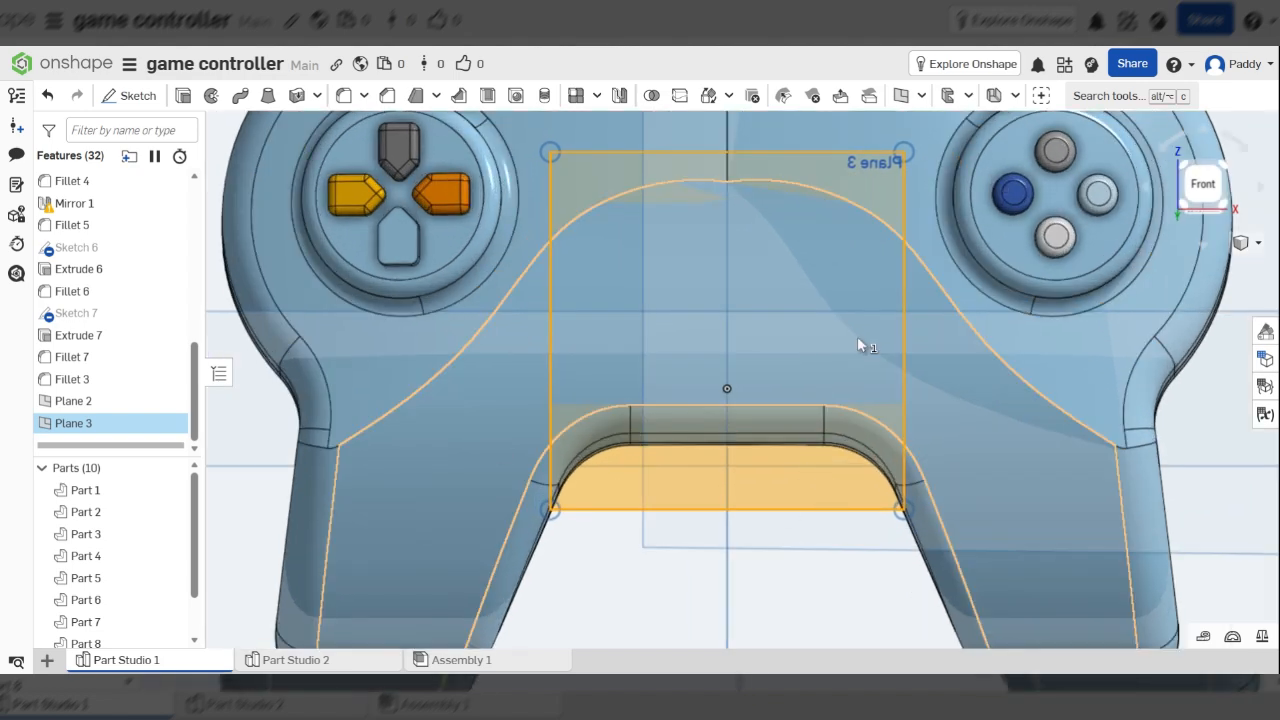
scroll(857, 341, down, 2)
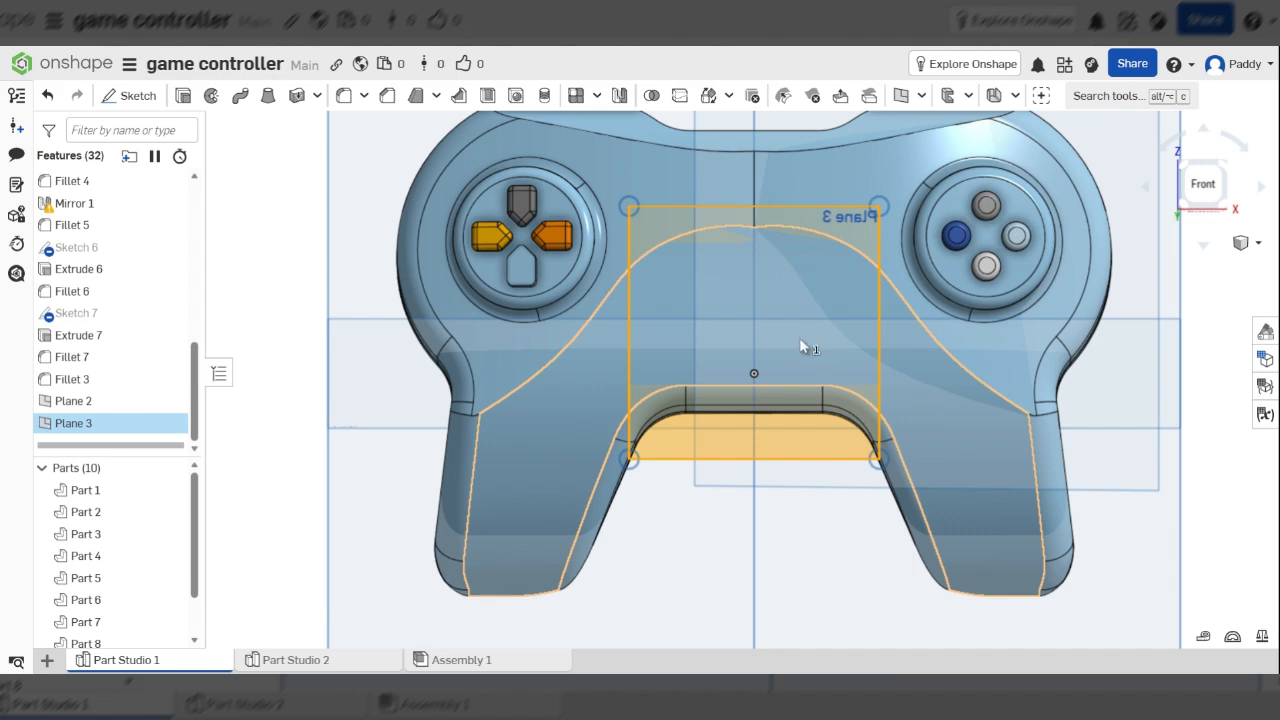
scroll(800, 341, up, 2)
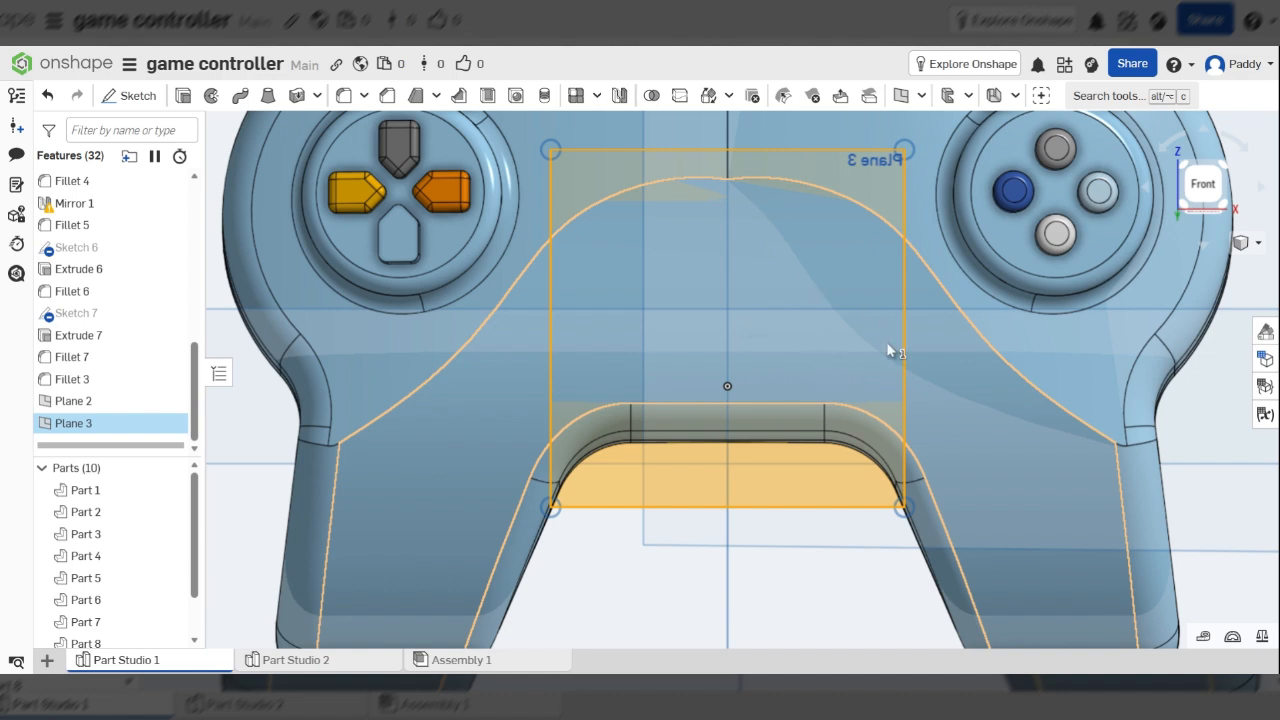
- Start a sketch on Plane 3 and draw a 15 mm diameter circle between the vertical centre line and the round-button pad
click(136, 97)
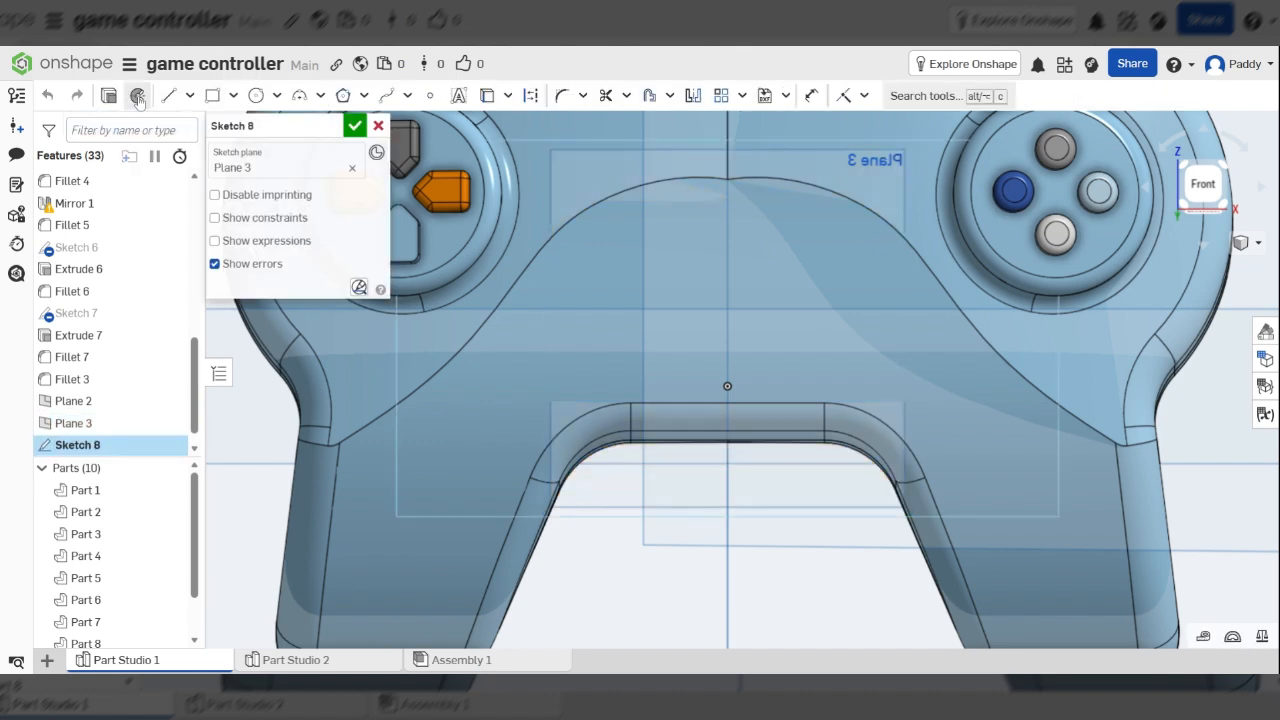
click(257, 95)
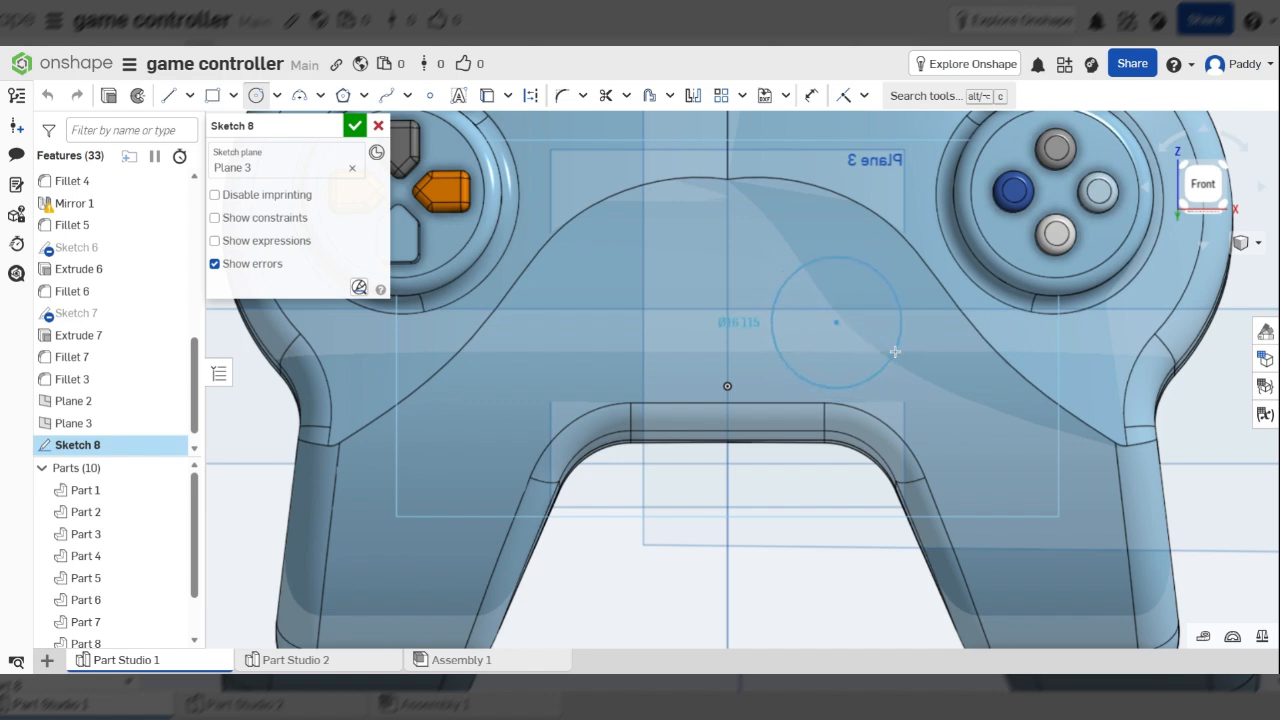
click(892, 349)
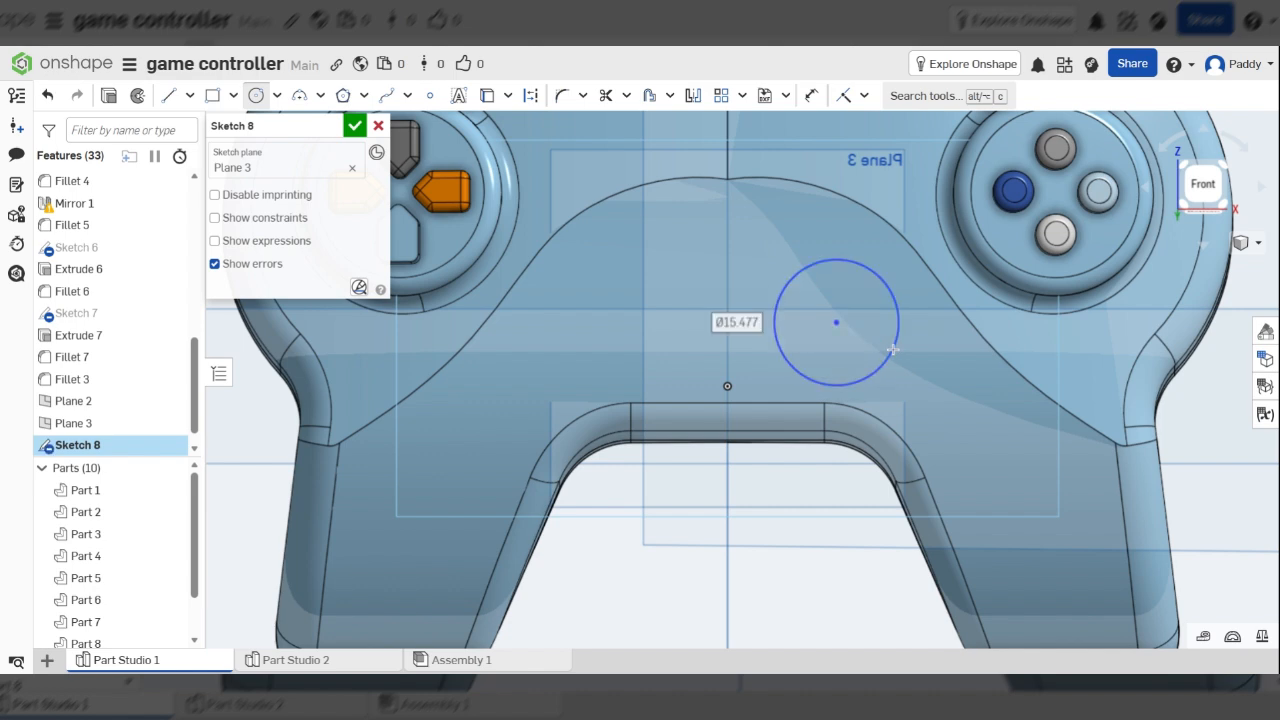
text(15)
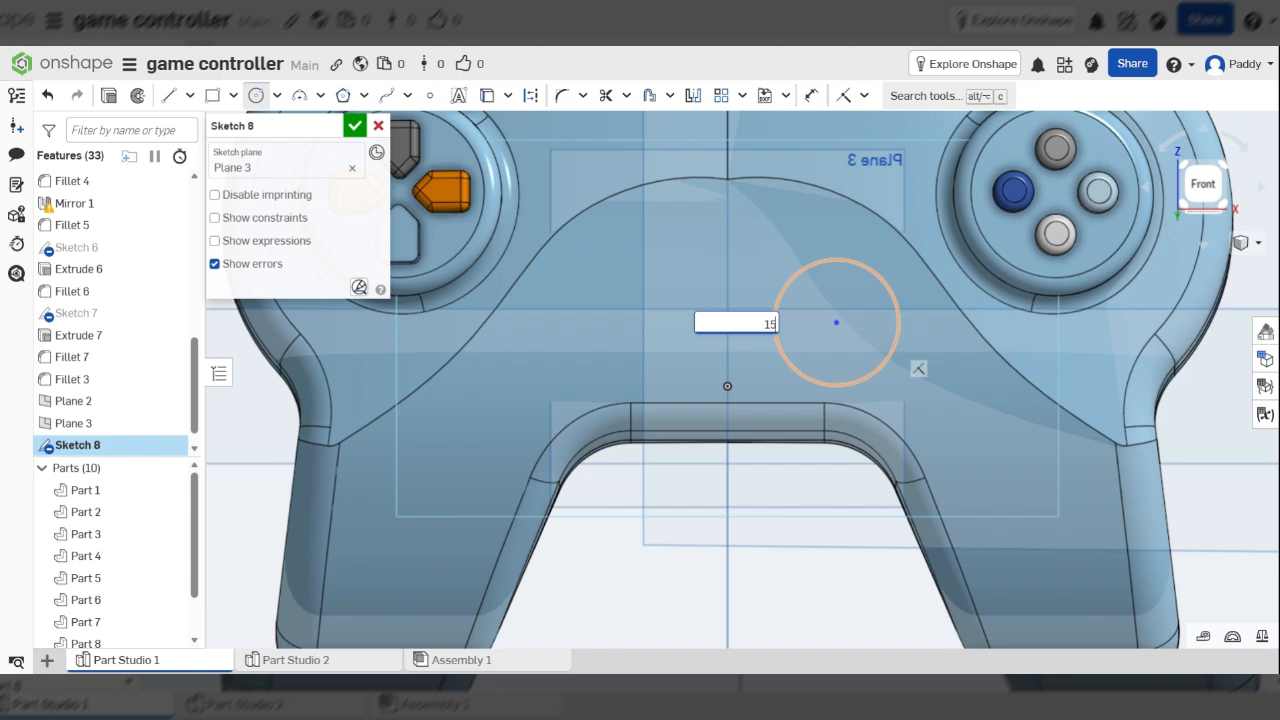
key(Return)
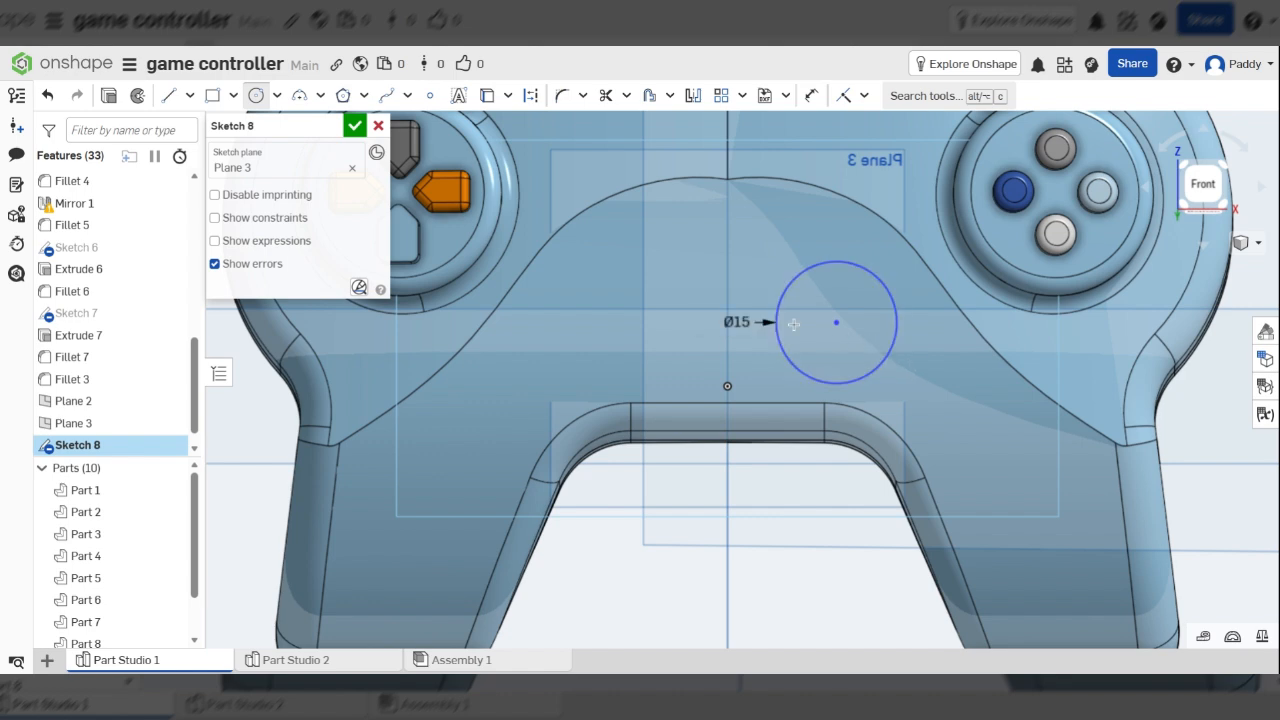
- Draw a 12 mm diameter circle concentric with the 15 mm circle
scroll(834, 358, down, 5)
scroll(827, 302, up, 5)
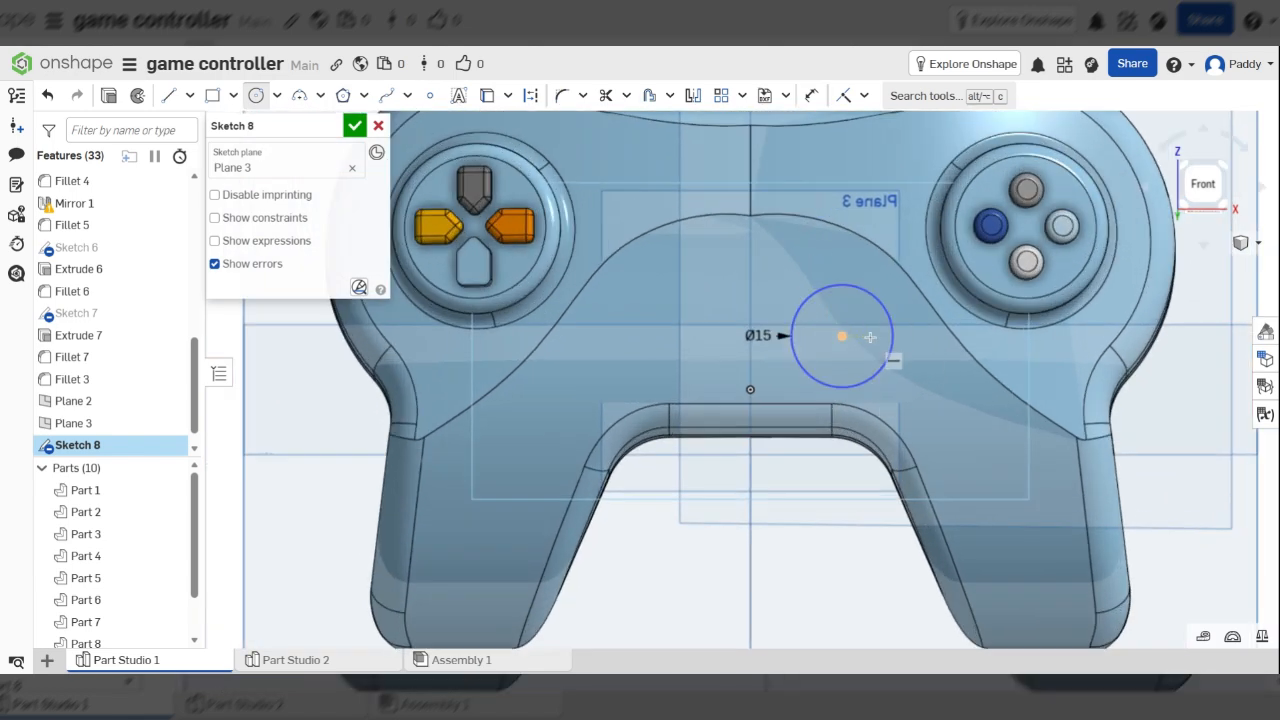
scroll(1071, 367, down, 5)
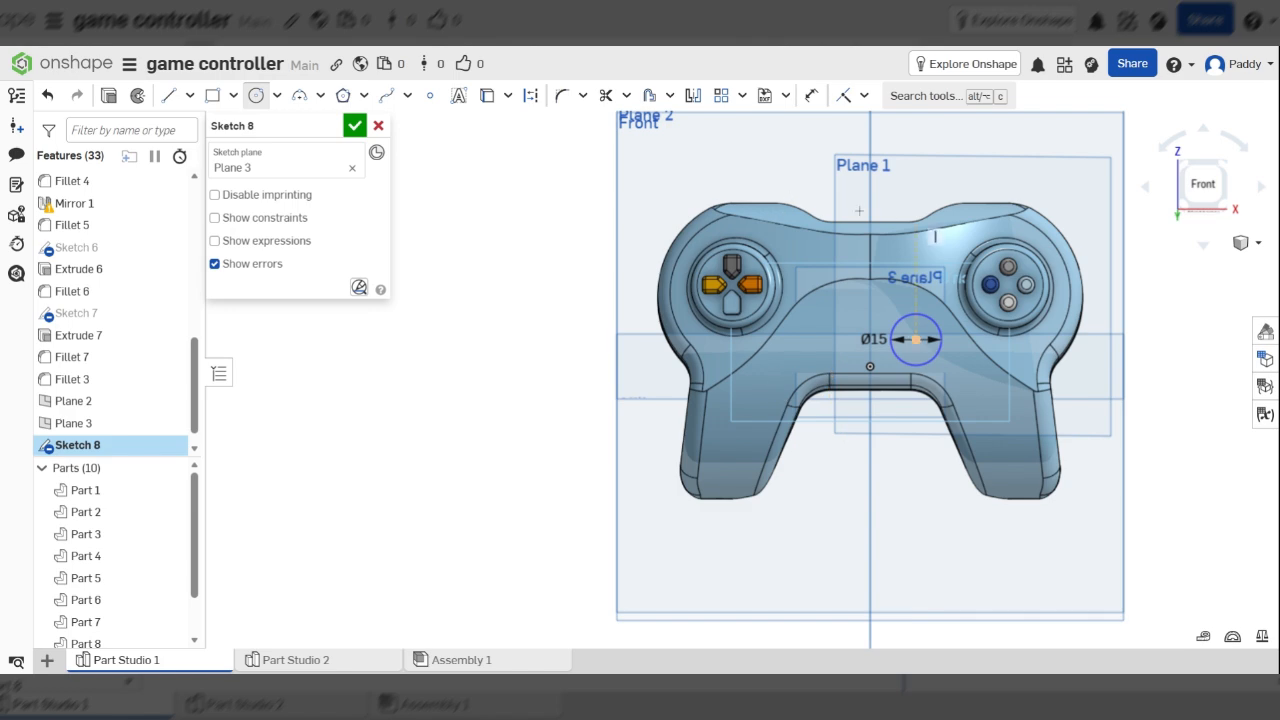
scroll(943, 405, up, 5)
scroll(905, 336, up, 5)
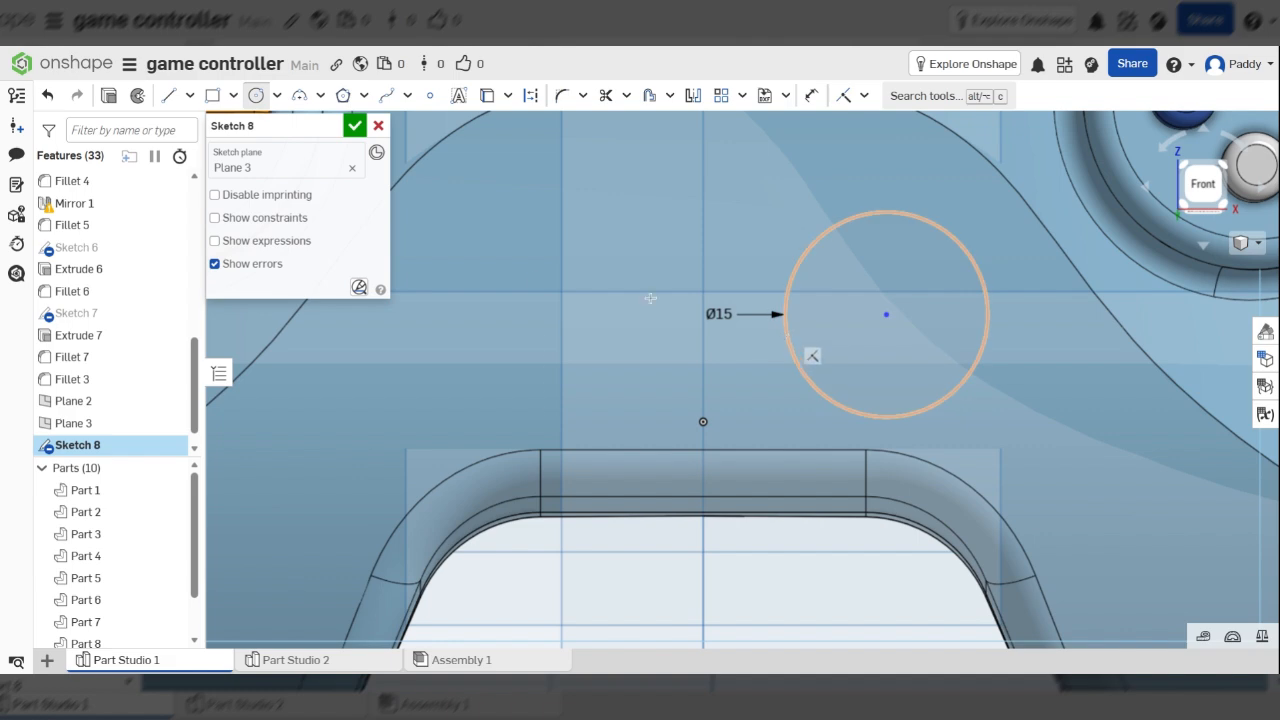
scroll(672, 322, down, 3)
scroll(797, 297, up, 4)
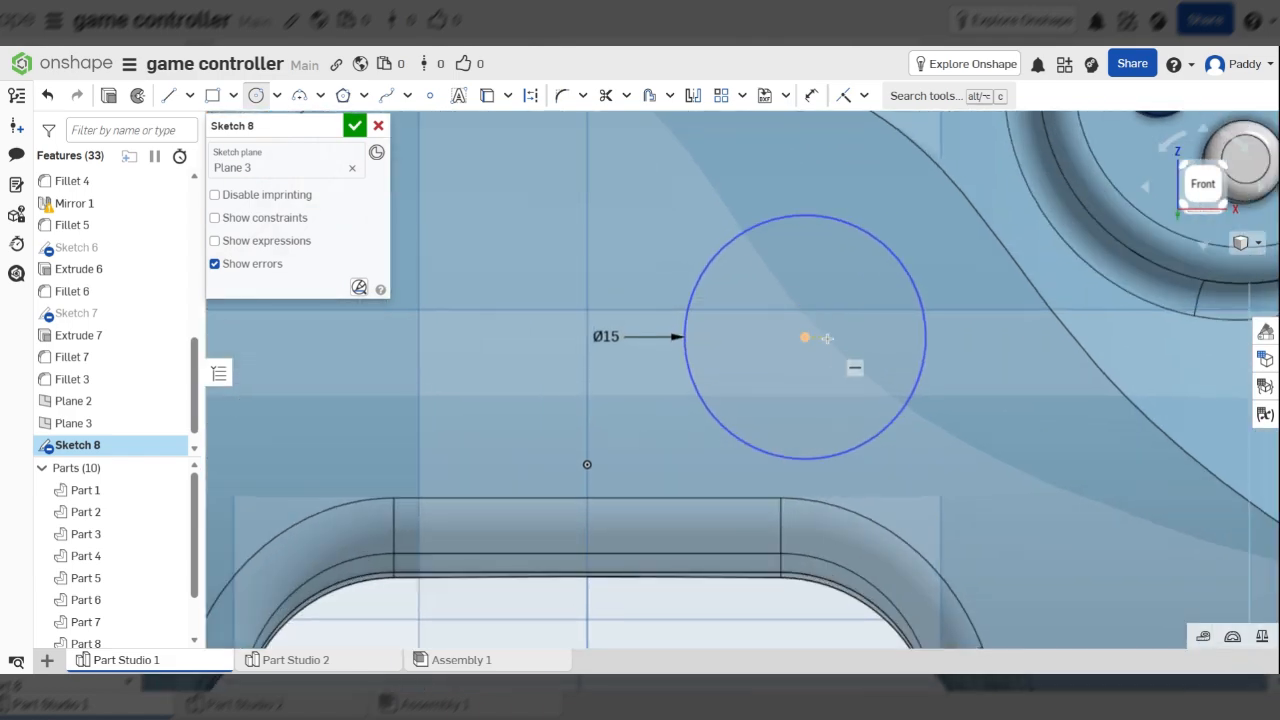
click(806, 337)
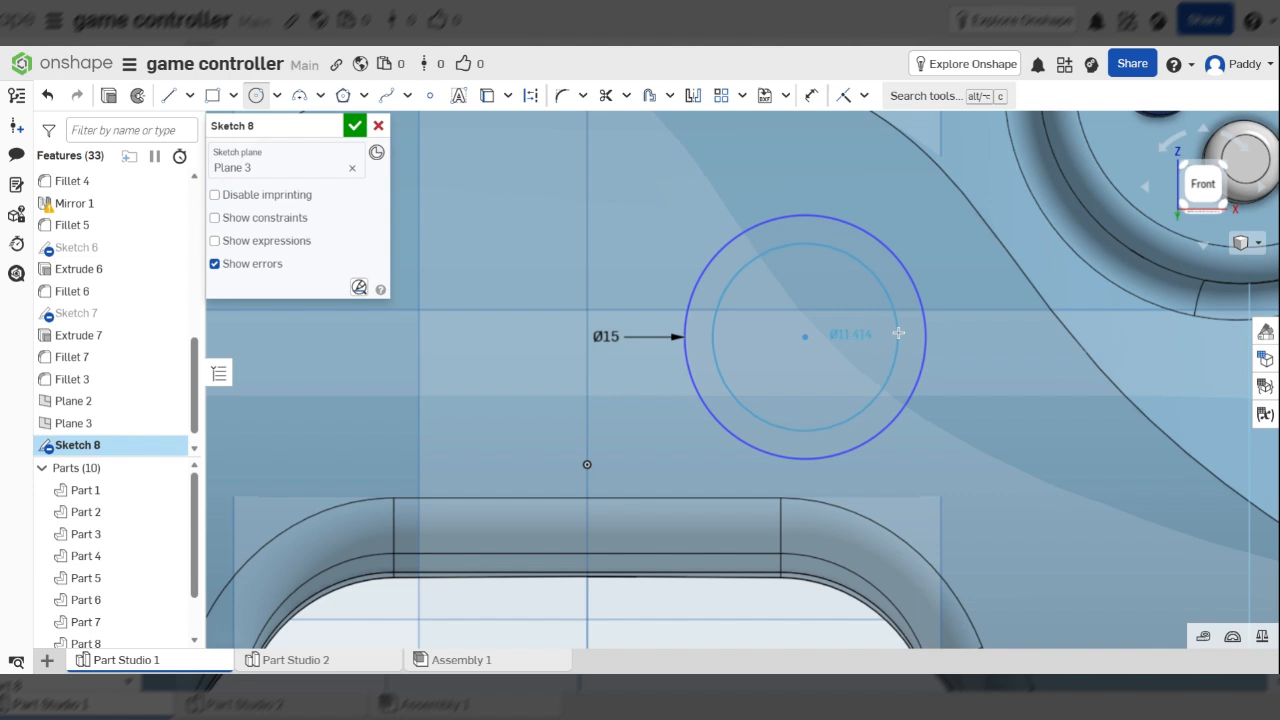
click(900, 333)
text(12)
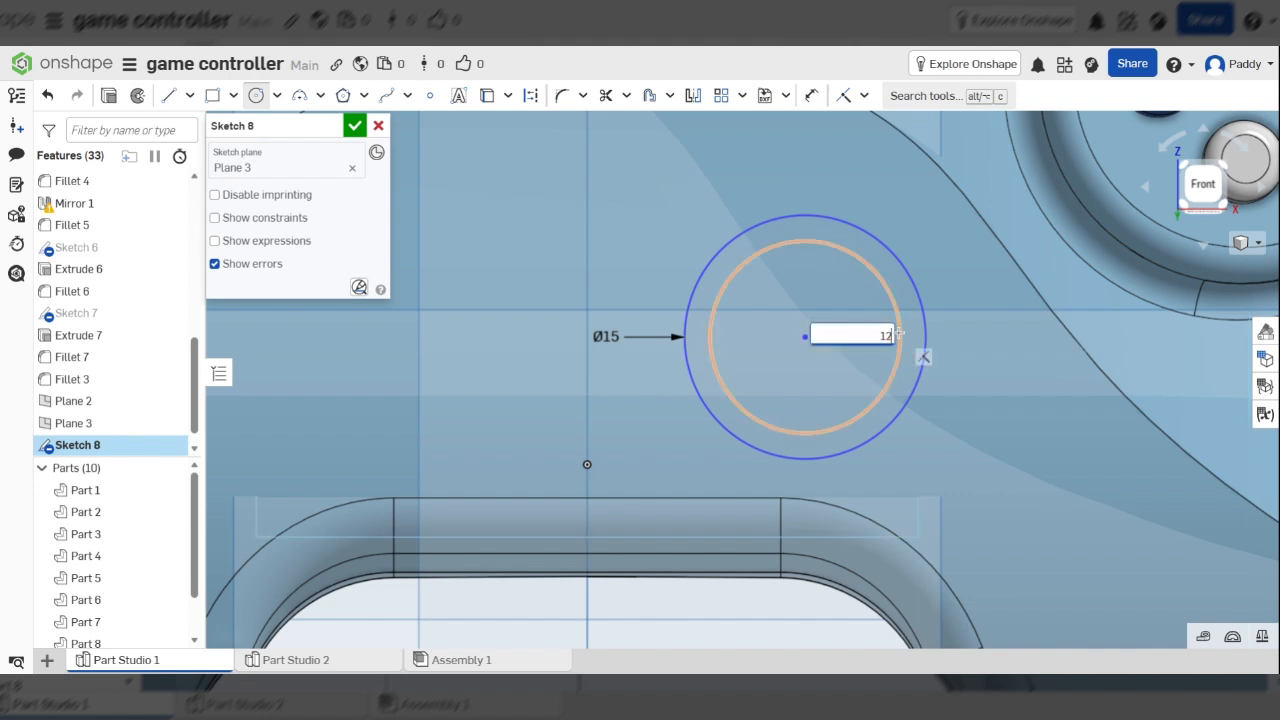
key(Return)
scroll(940, 336, down, 3)
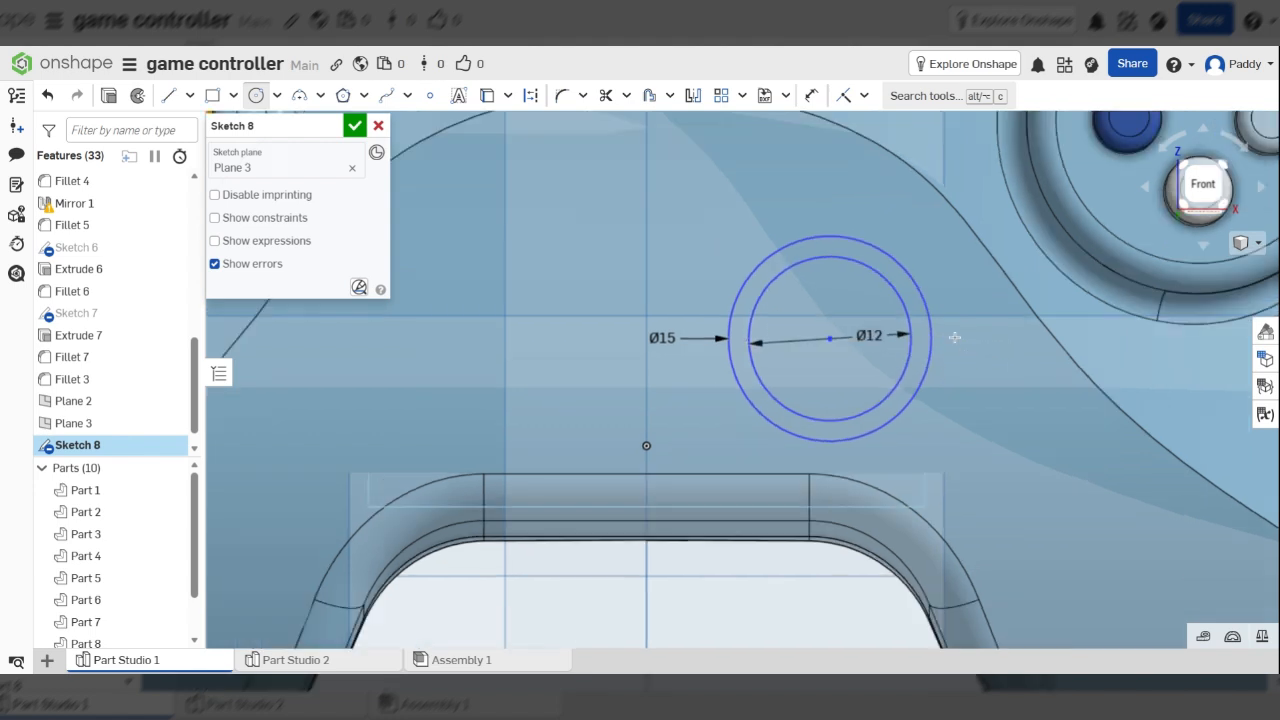
scroll(872, 294, up, 2)
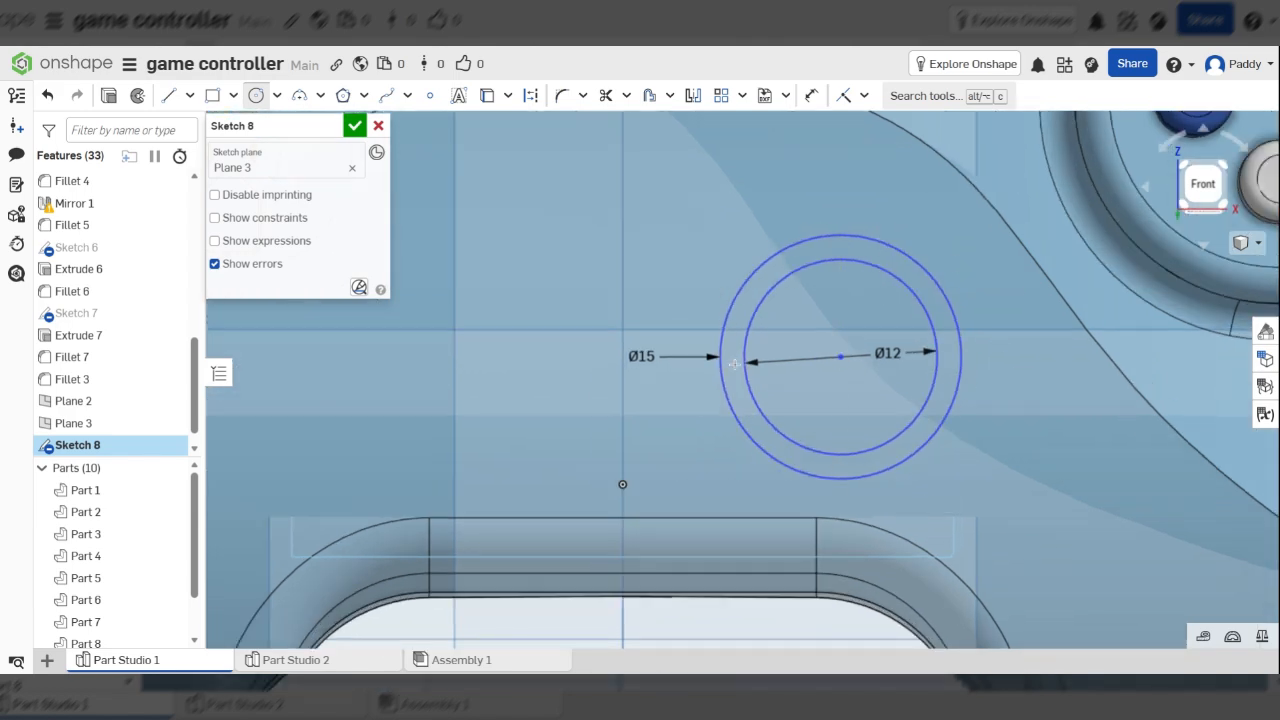
- Extrude the ring between the two circles 3 mm outward from the front face, adding it to the controller body
click(118, 103)
mouse_move(677, 271)
right_down()
mouse_move(834, 340)
mouse_move(725, 345)
right_up()
drag(814, 314, 789, 313)
scroll(787, 313, up, 5)
scroll(790, 313, down, 6)
scroll(801, 310, down, 1)
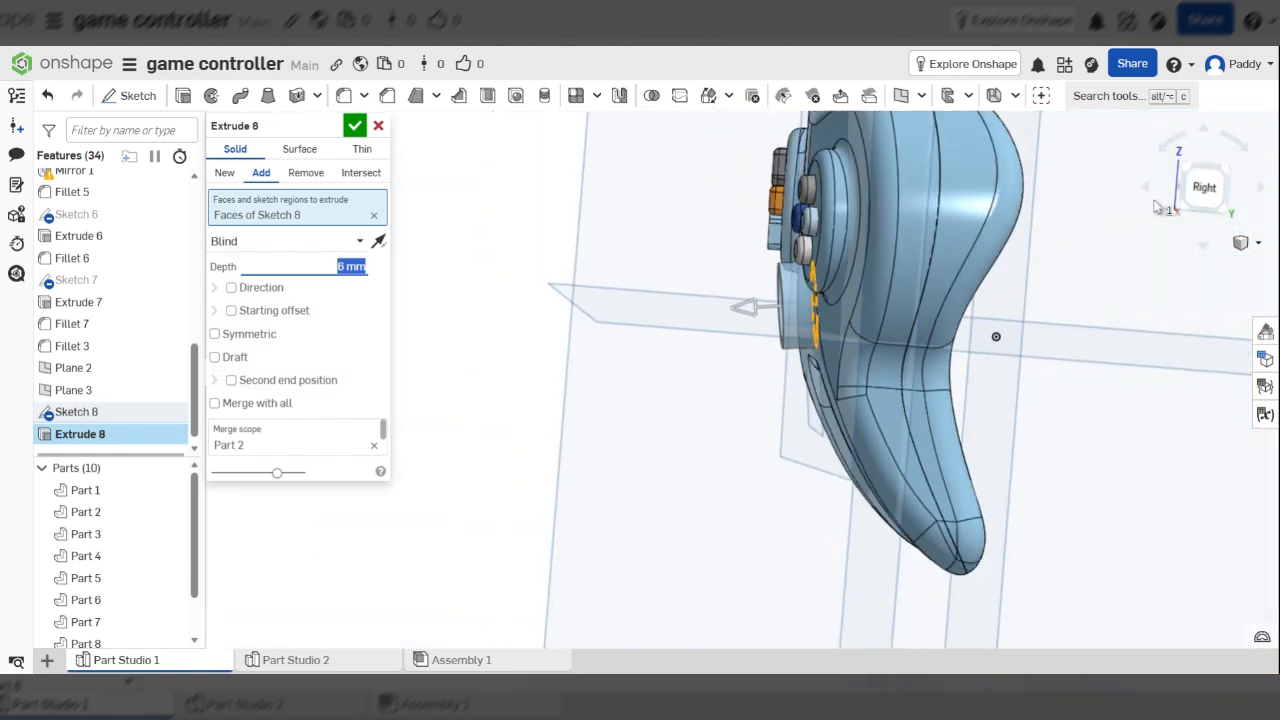
click(1200, 190)
scroll(695, 382, up, 5)
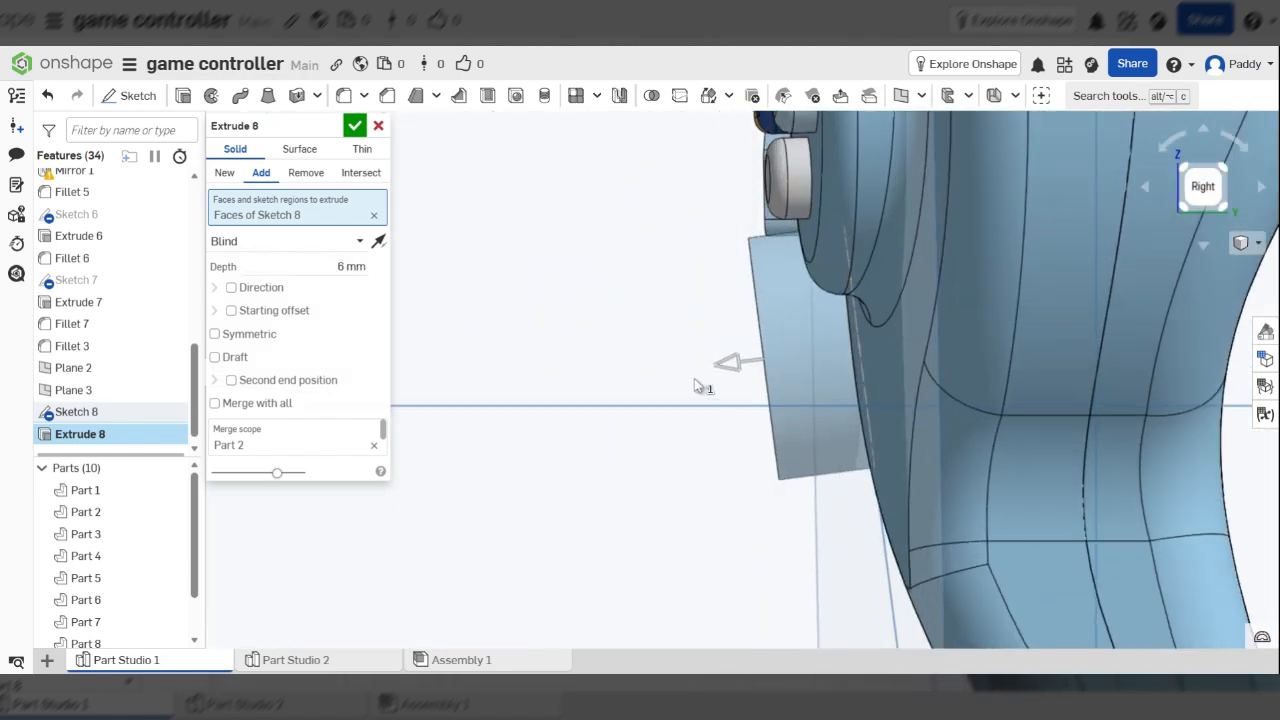
drag(698, 369, 784, 369)
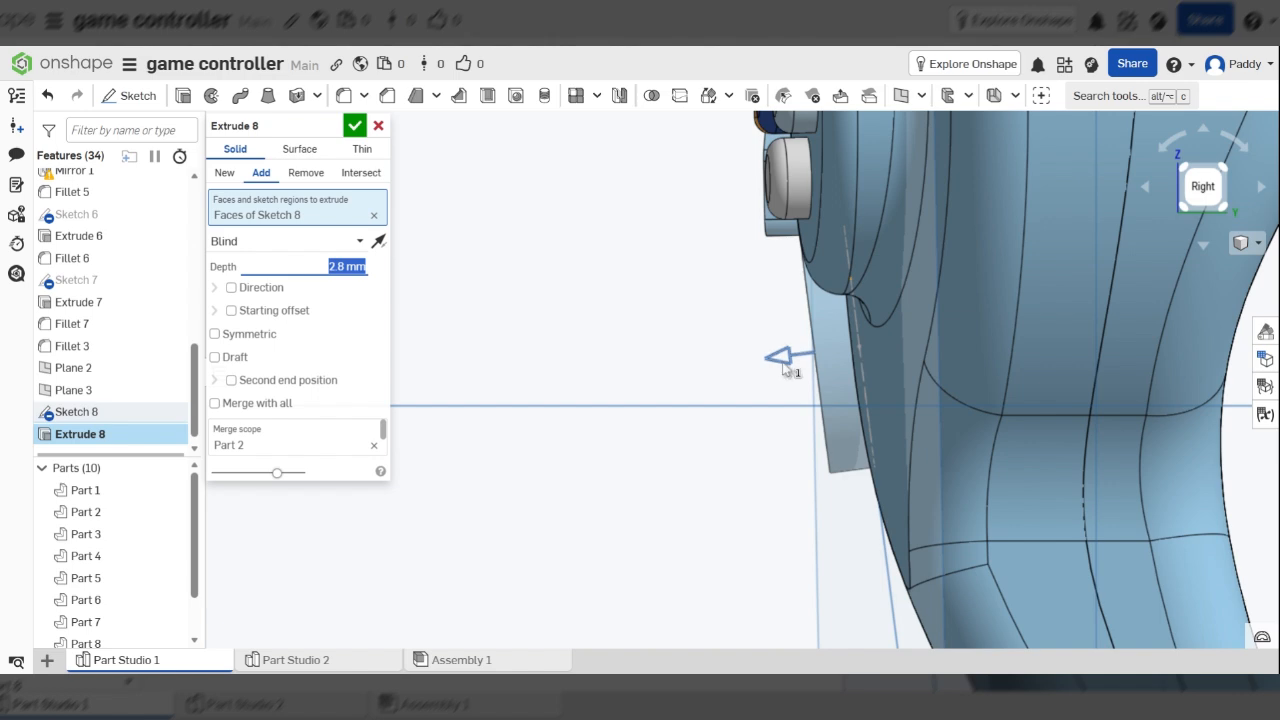
scroll(822, 308, down, 3)
right_drag(822, 308, 946, 305)
scroll(944, 302, down, 5)
scroll(600, 240, up, 5)
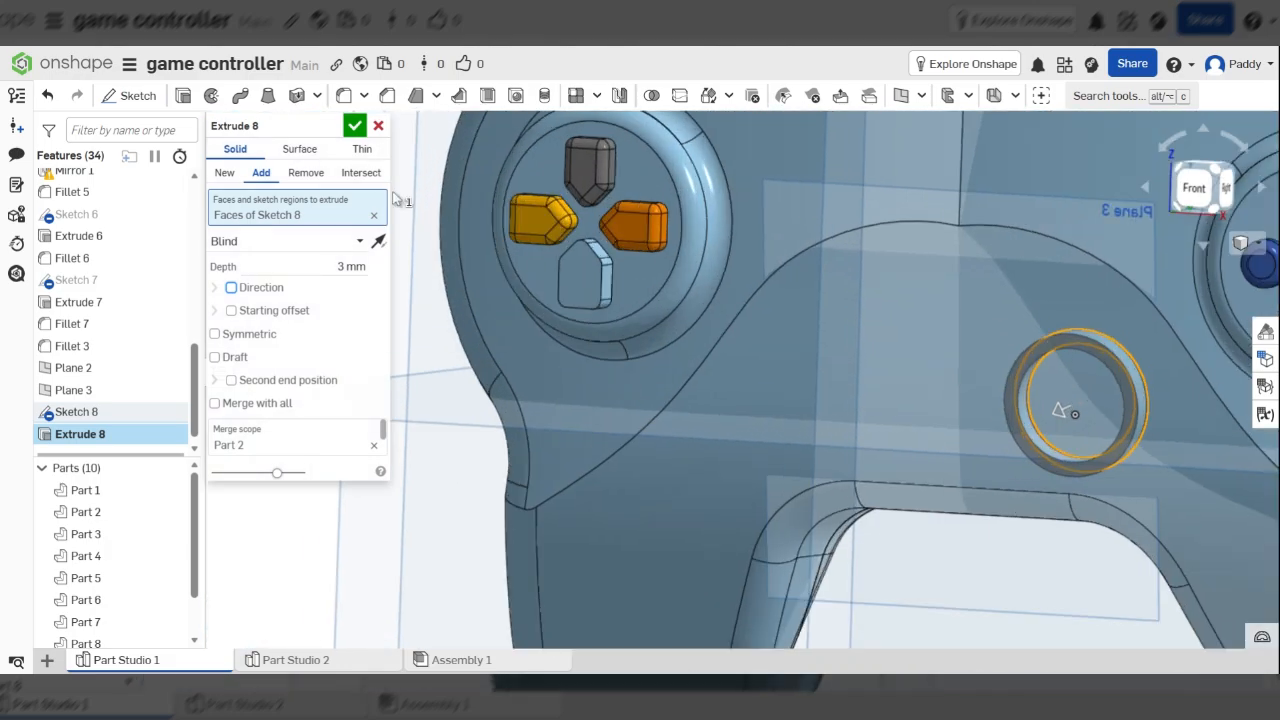
click(356, 122)
- Examine the raised ring from the front, side and underneath, including where its base meets the controller body
scroll(540, 263, down, 5)
right_drag(829, 323, 874, 392)
scroll(785, 268, up, 6)
scroll(750, 208, up, 5)
right_drag(531, 266, 715, 205)
scroll(722, 199, down, 4)
scroll(287, 333, up, 5)
right_drag(430, 362, 530, 295)
scroll(346, 214, down, 3)
scroll(355, 470, up, 1)
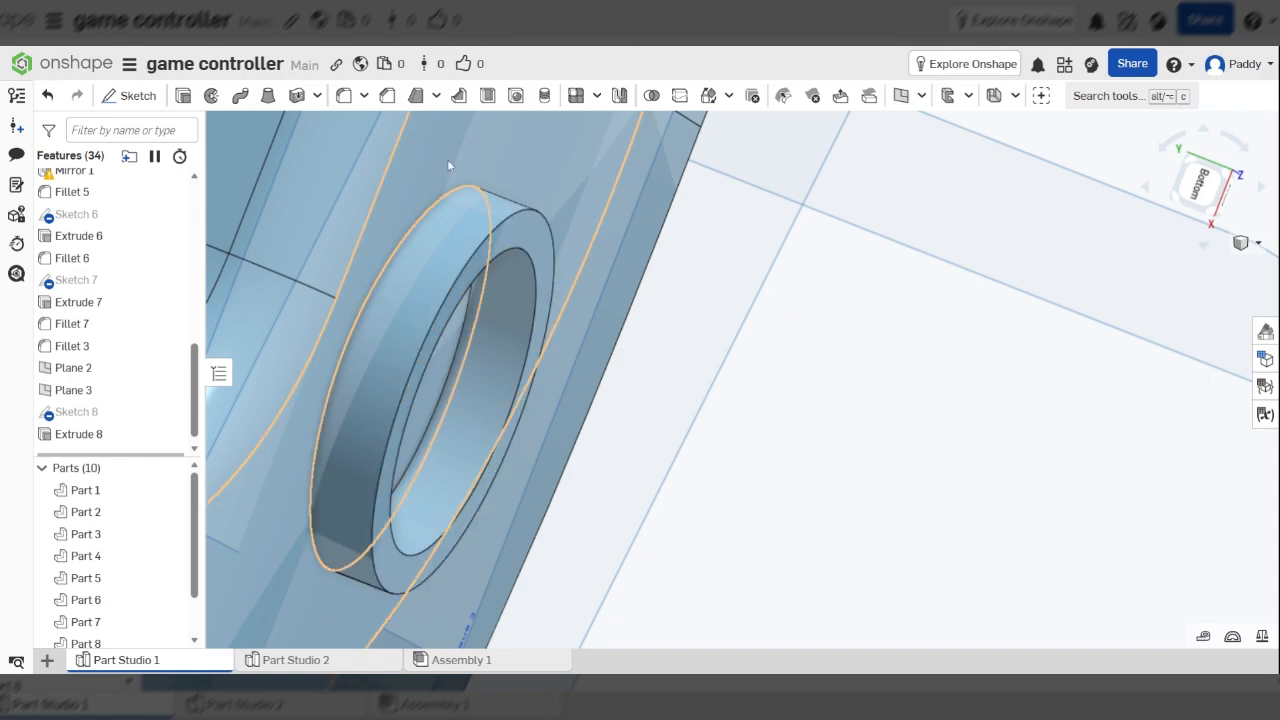
scroll(509, 165, down, 5)
mouse_move(509, 165)
right_down()
mouse_move(438, 171)
mouse_move(627, 252)
mouse_move(449, 374)
mouse_move(571, 271)
right_up()
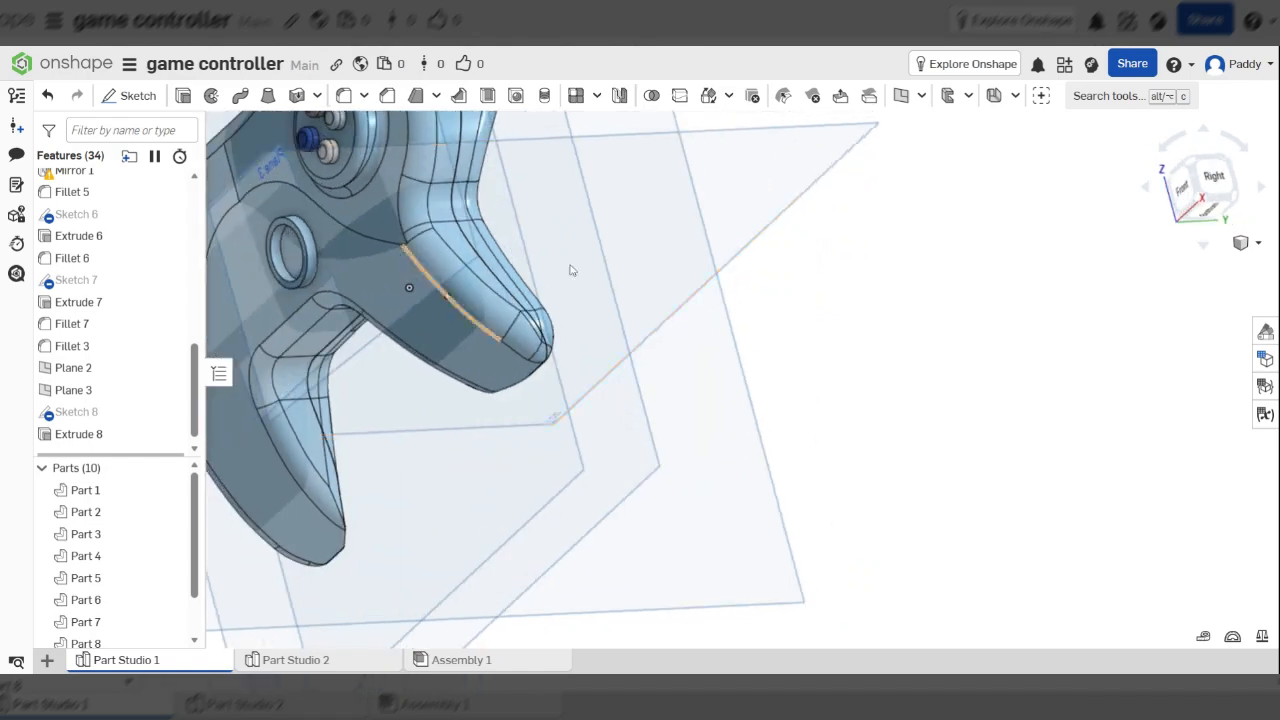
- Select the ring's front face and inspect it squarely and at an angle, and clear the selection
click(1184, 195)
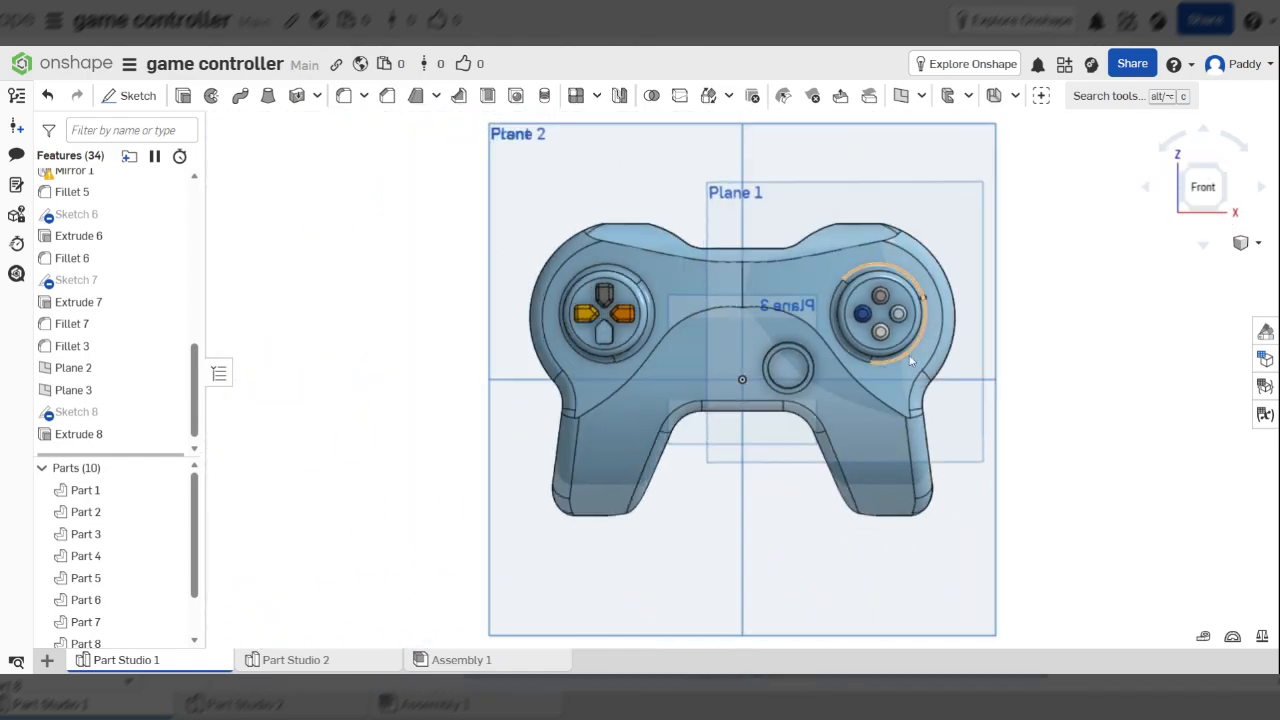
scroll(828, 396, up, 8)
scroll(700, 317, up, 3)
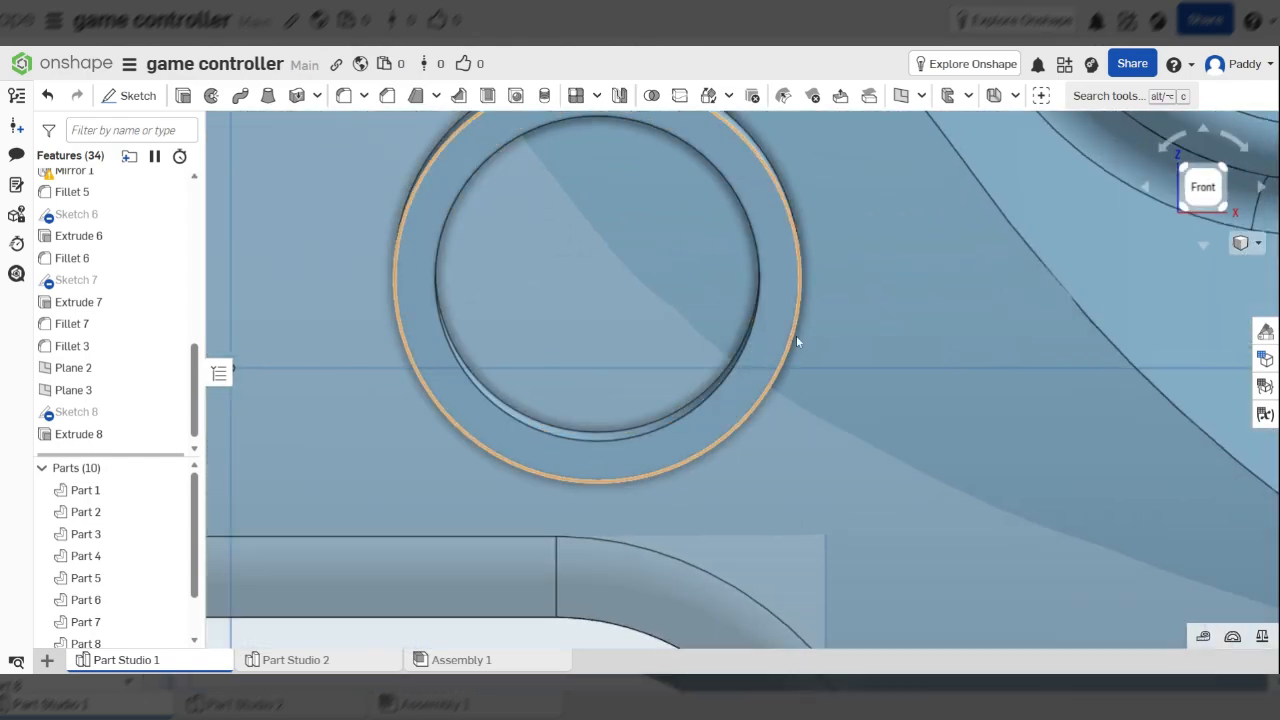
click(784, 312)
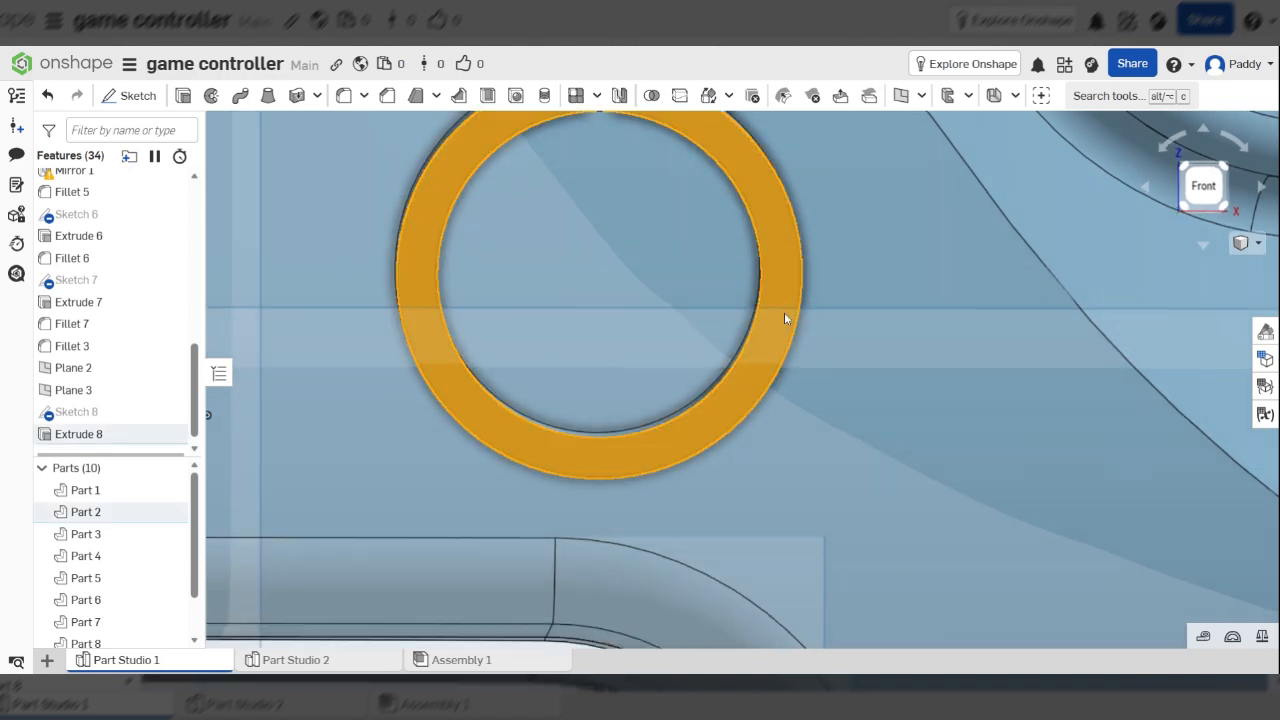
key(n)
scroll(682, 335, down, 8)
scroll(737, 339, up, 6)
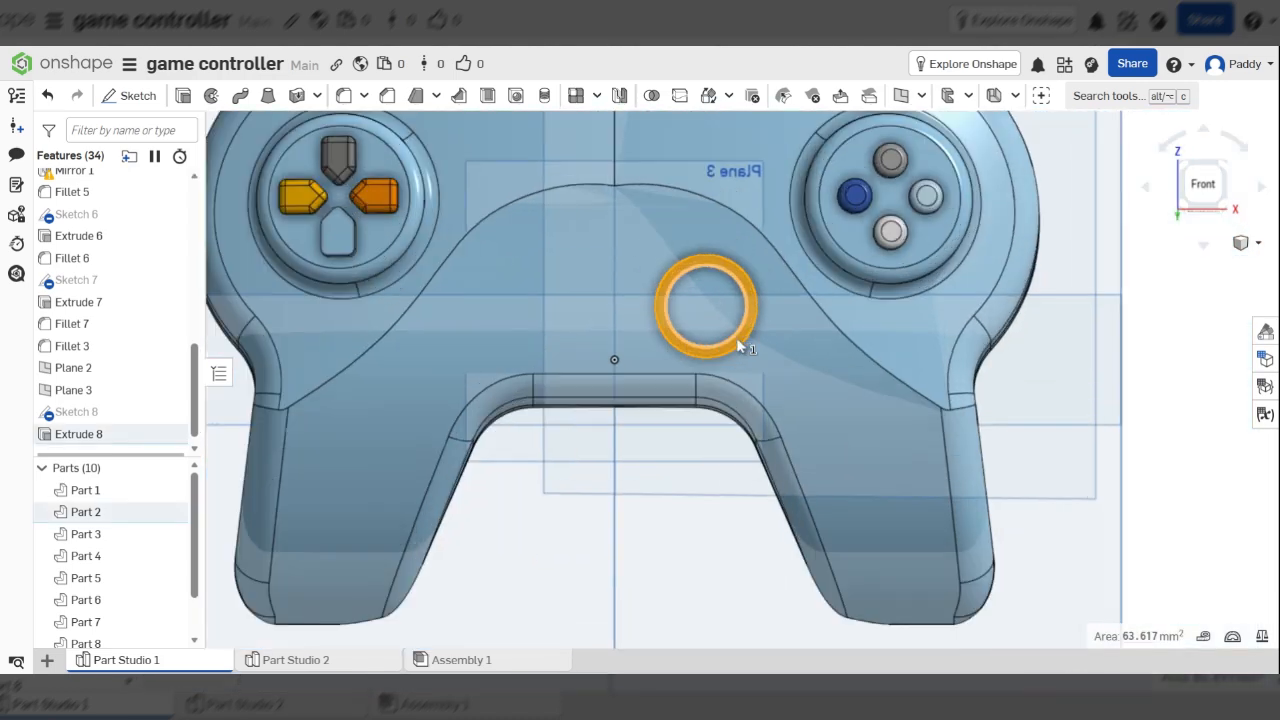
right_drag(802, 346, 737, 306)
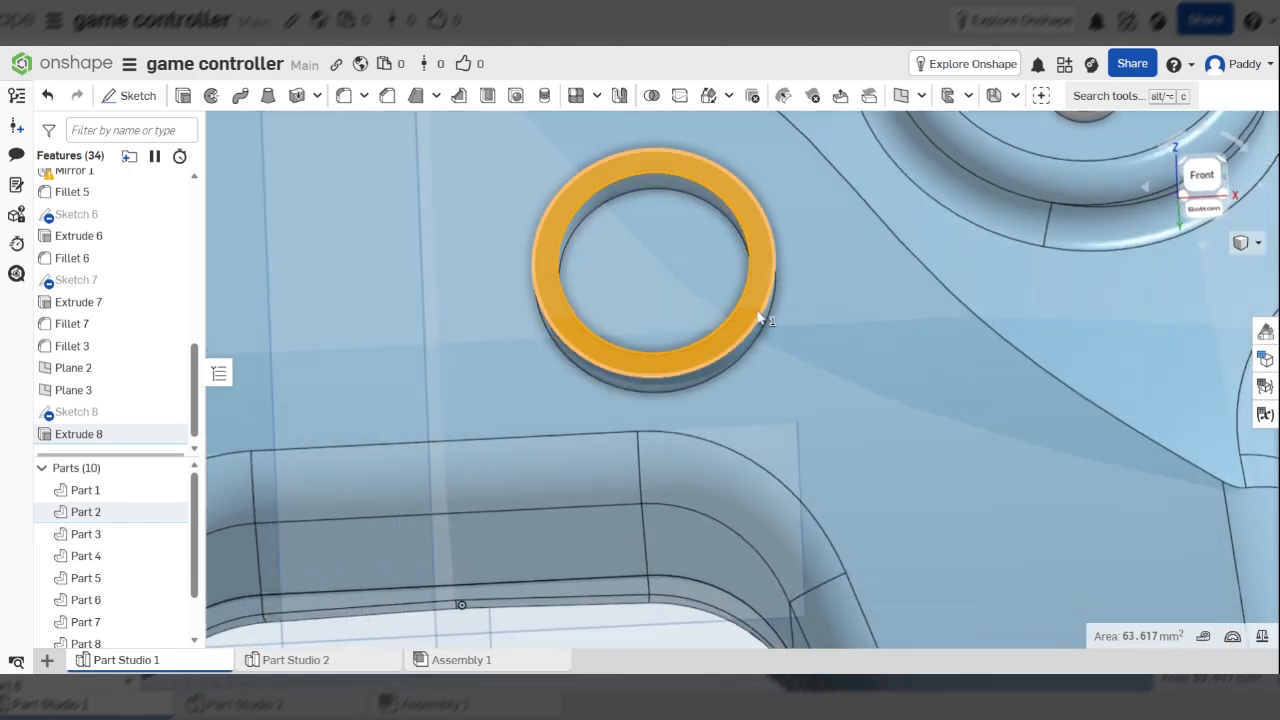
scroll(590, 272, down, 5)
click(1011, 324)
- Start a distance-and-angle chamfer at 45 degrees on the ring's outer front edge
scroll(765, 327, up, 5)
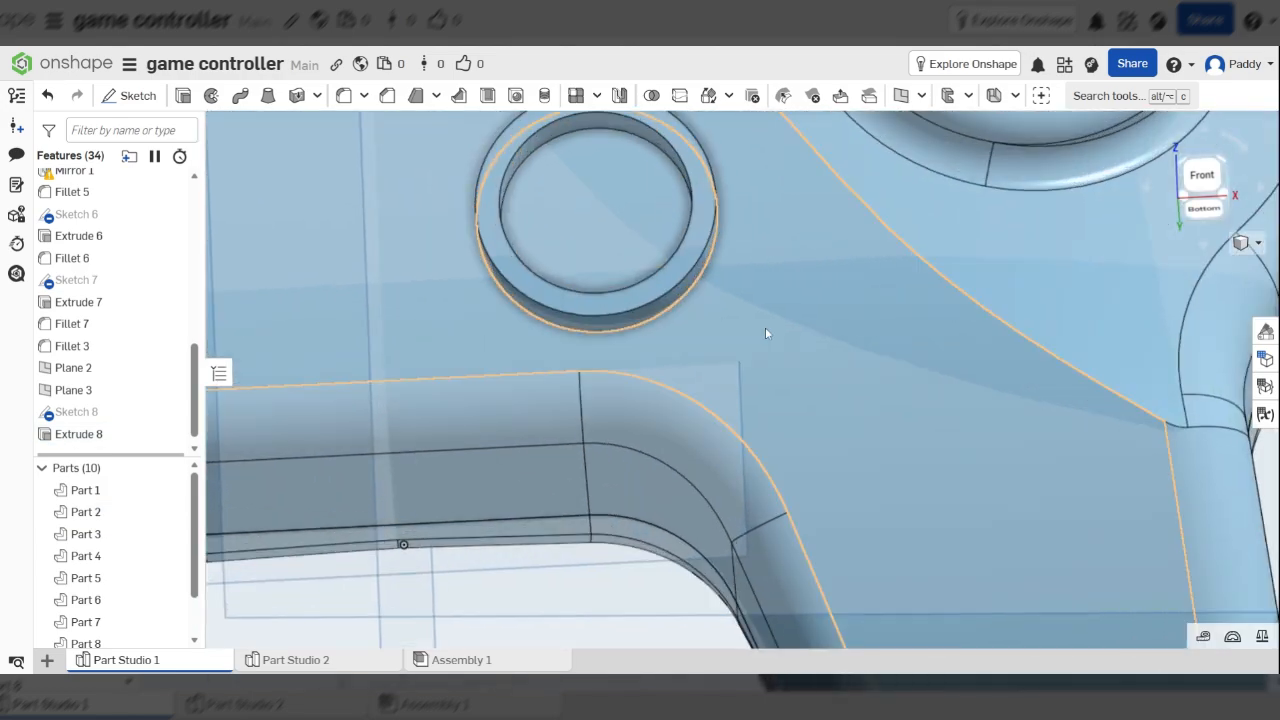
right_drag(765, 327, 765, 254)
scroll(678, 262, up, 4)
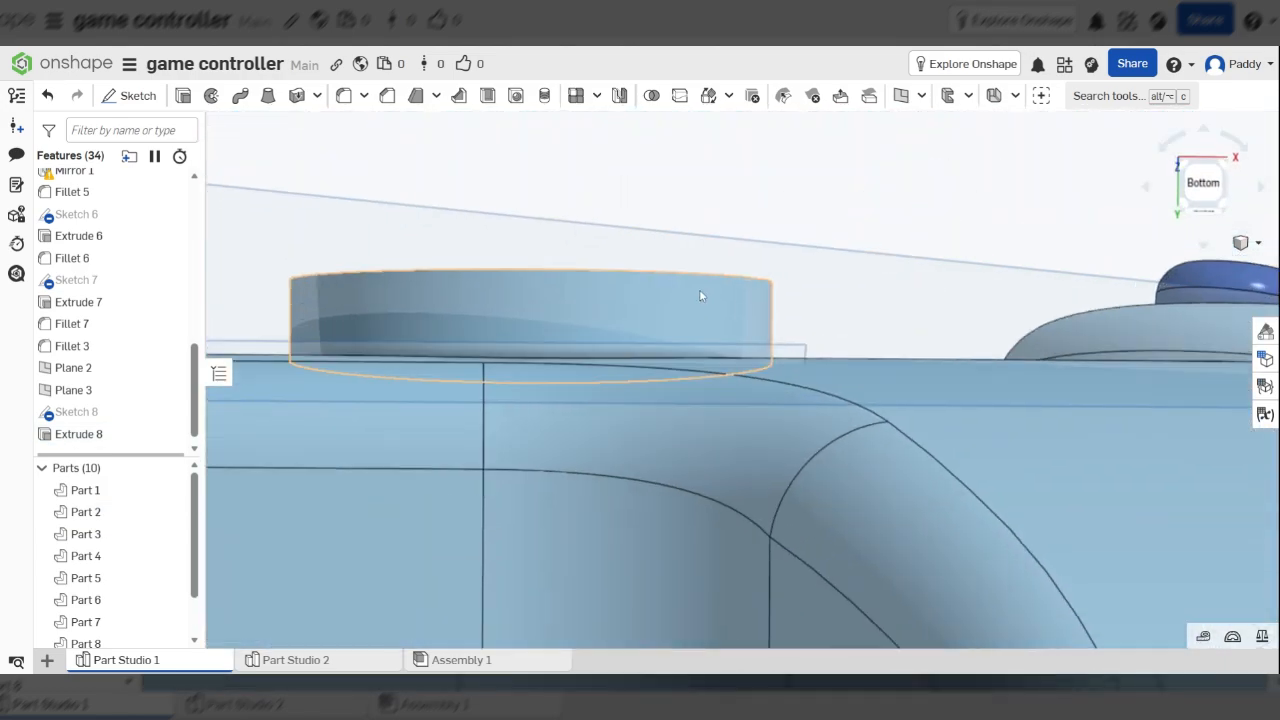
scroll(757, 279, down, 4)
right_drag(757, 279, 758, 305)
scroll(757, 303, up, 3)
scroll(768, 275, up, 2)
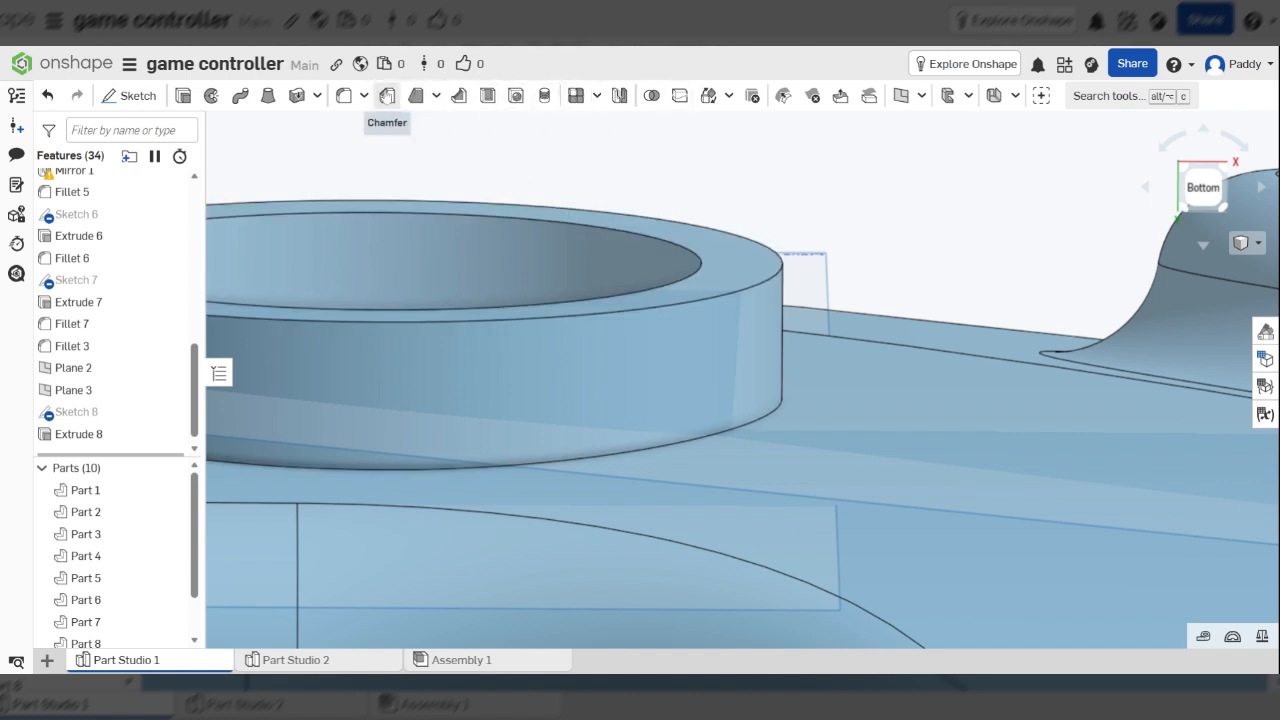
click(388, 95)
scroll(760, 272, up, 5)
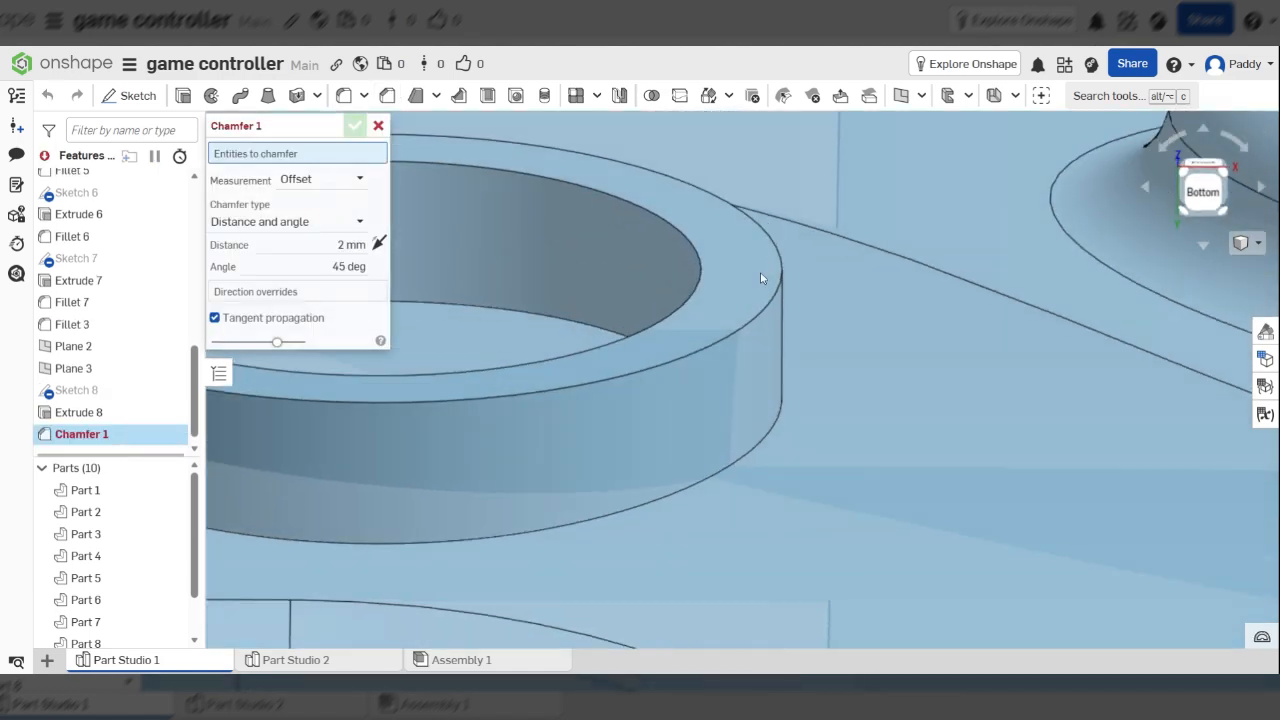
scroll(778, 311, up, 1)
scroll(760, 310, down, 2)
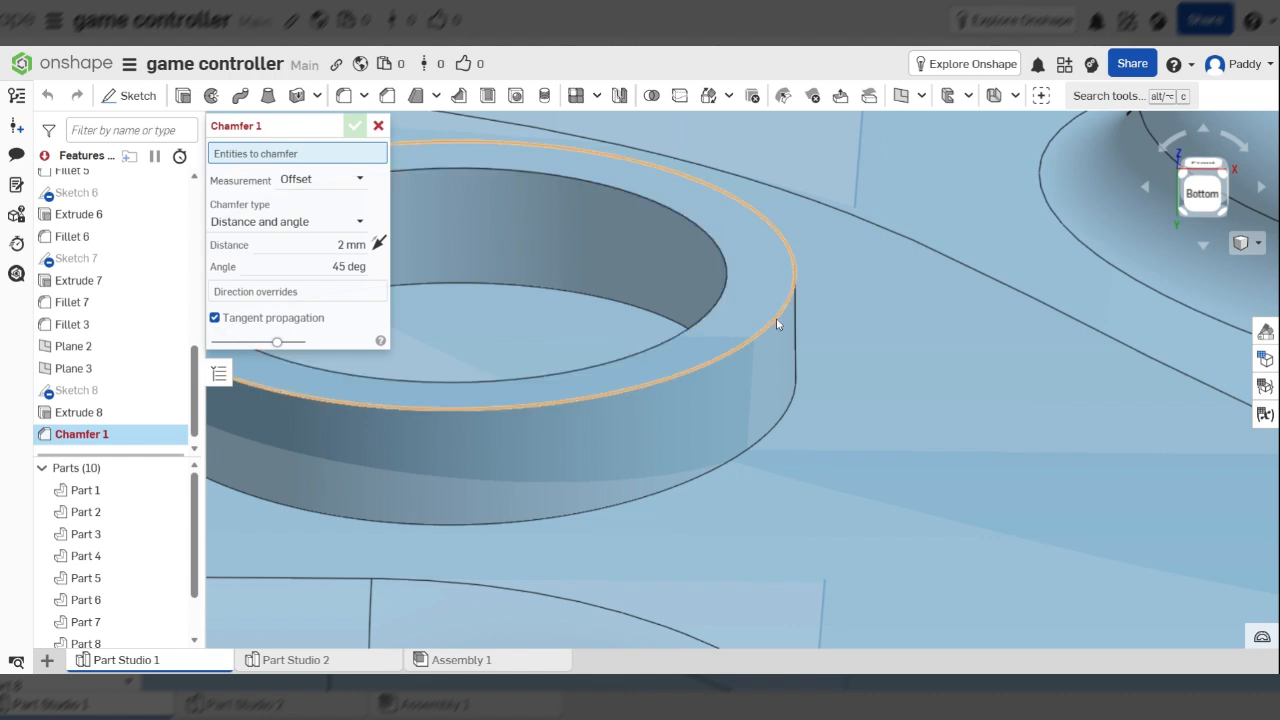
click(777, 323)
scroll(760, 318, down, 2)
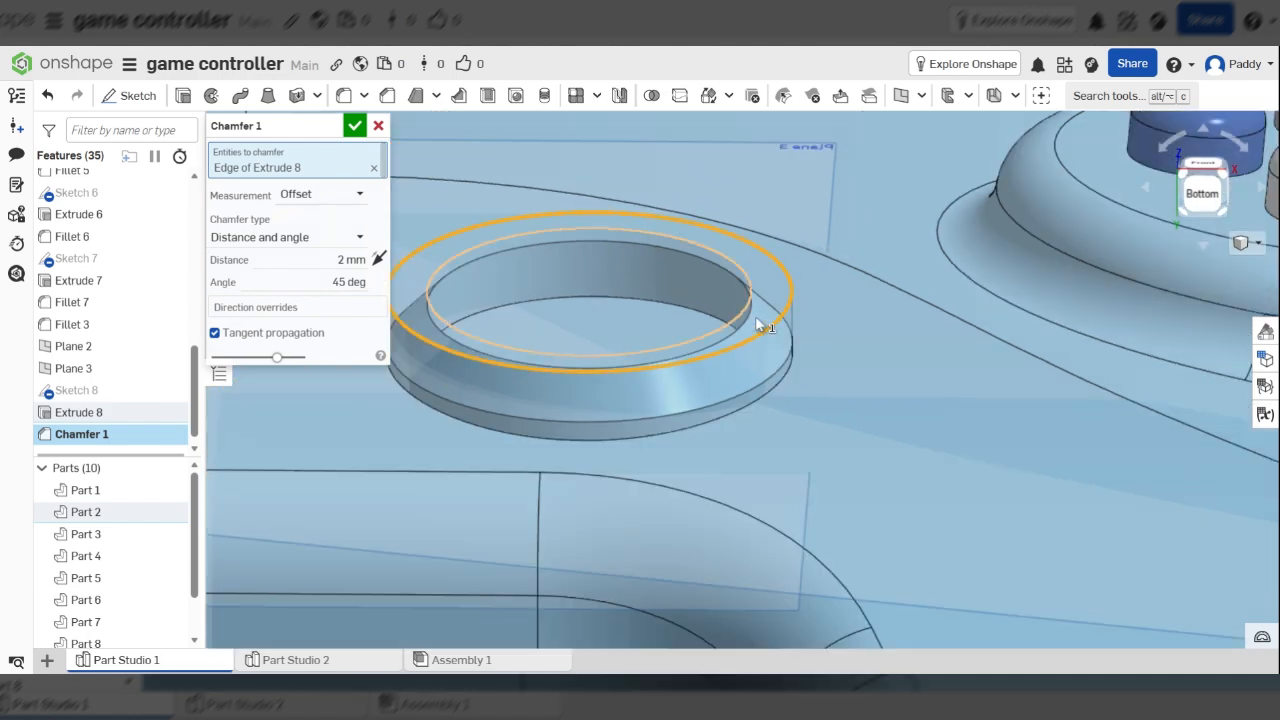
- Set the ring chamfer's distance to 1 mm, keeping the distance-and-angle type, and check its profile from the side
scroll(755, 318, up, 2)
scroll(806, 334, down, 2)
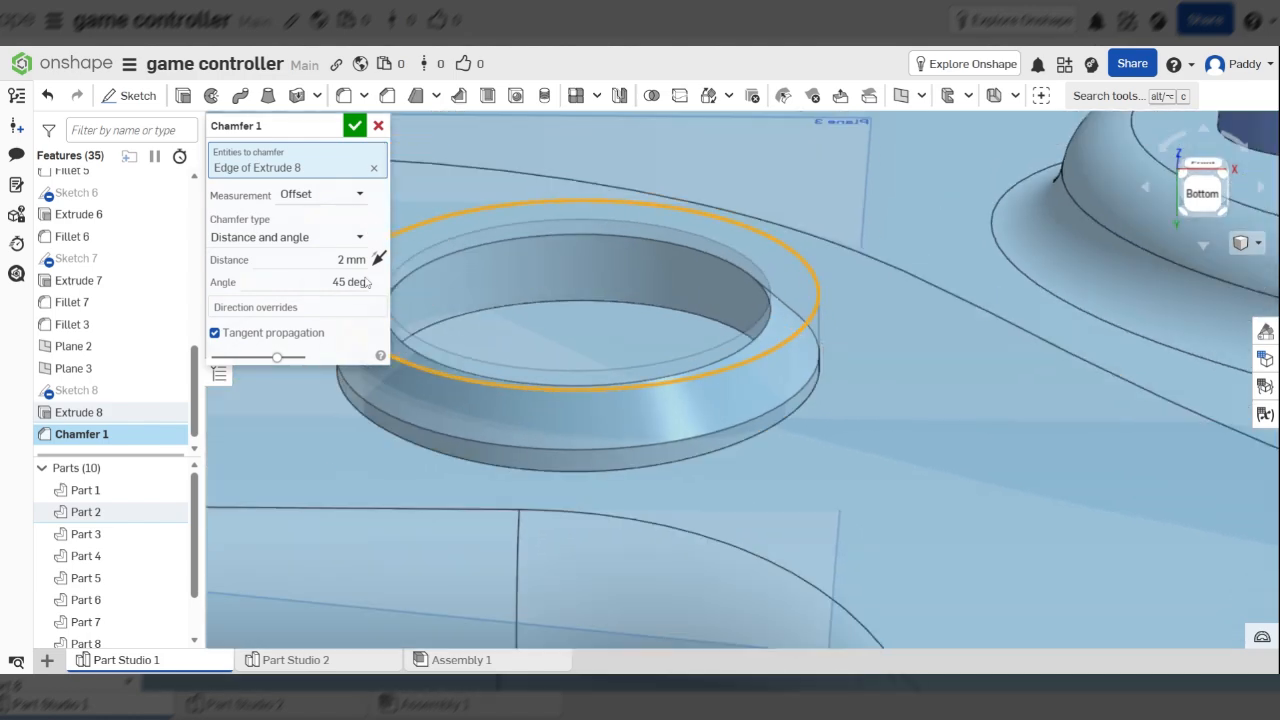
scroll(629, 277, down, 1)
scroll(620, 279, up, 3)
scroll(617, 279, down, 2)
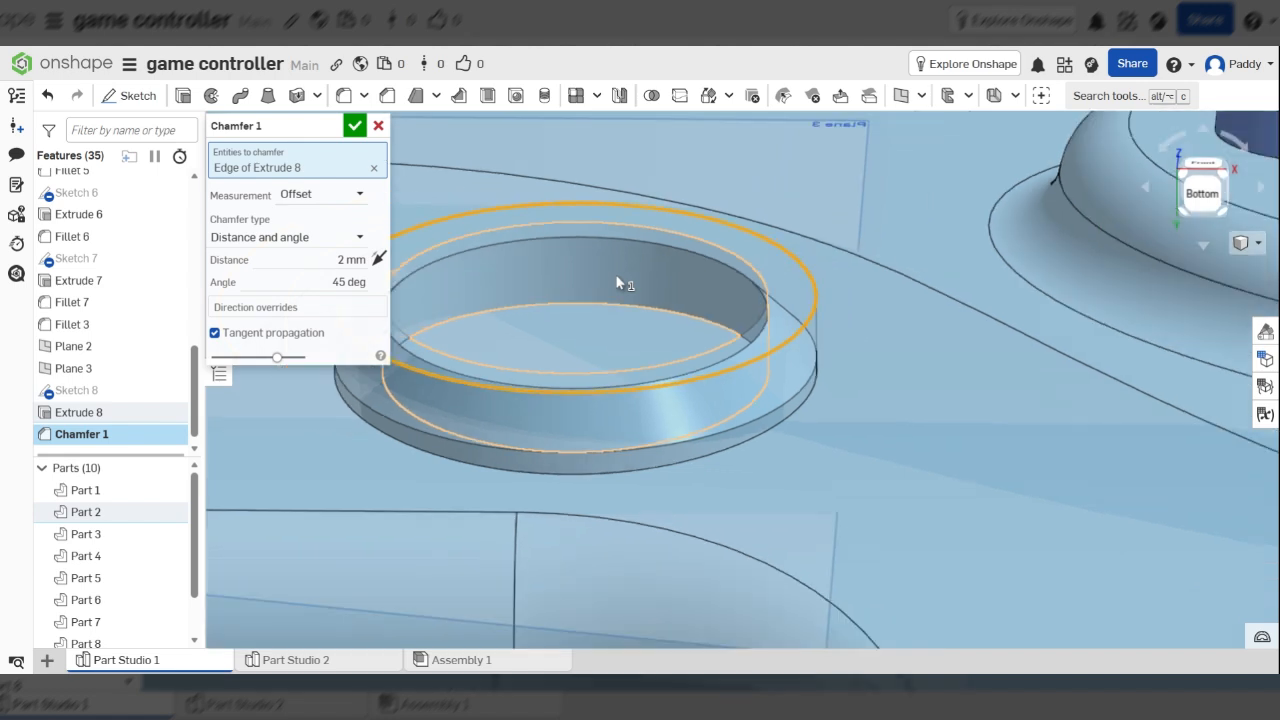
click(340, 238)
click(318, 307)
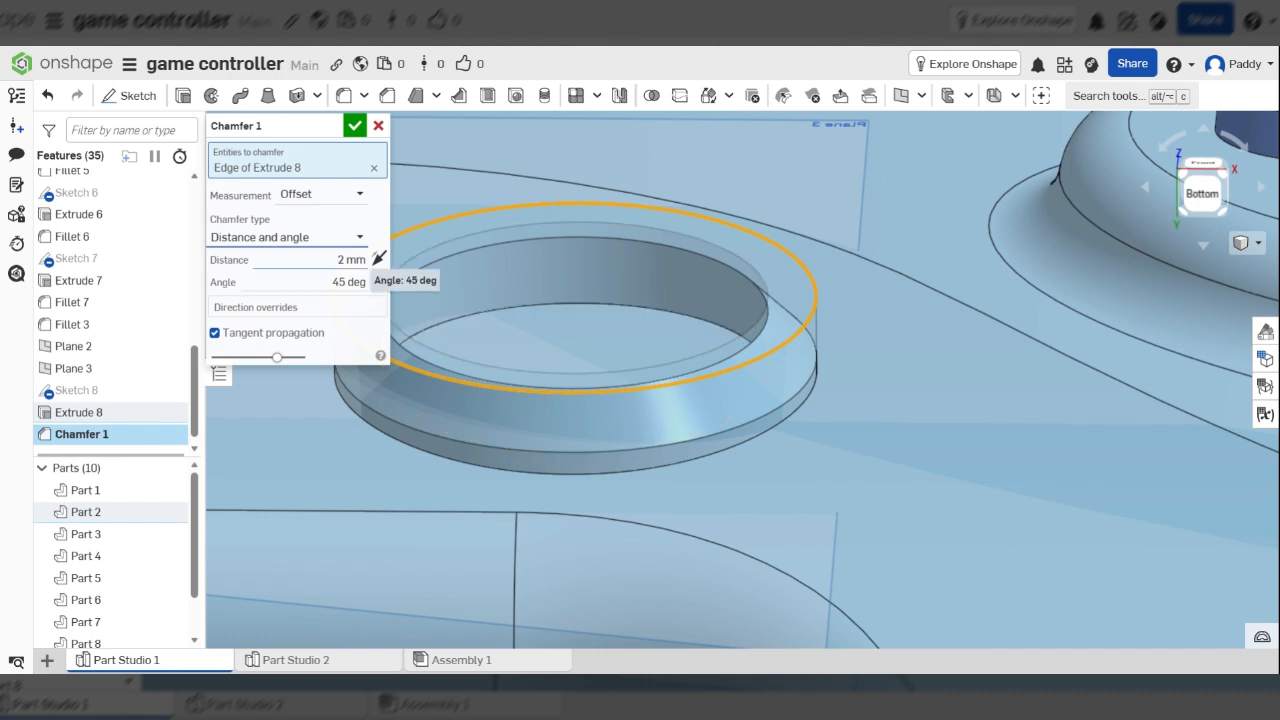
click(350, 259)
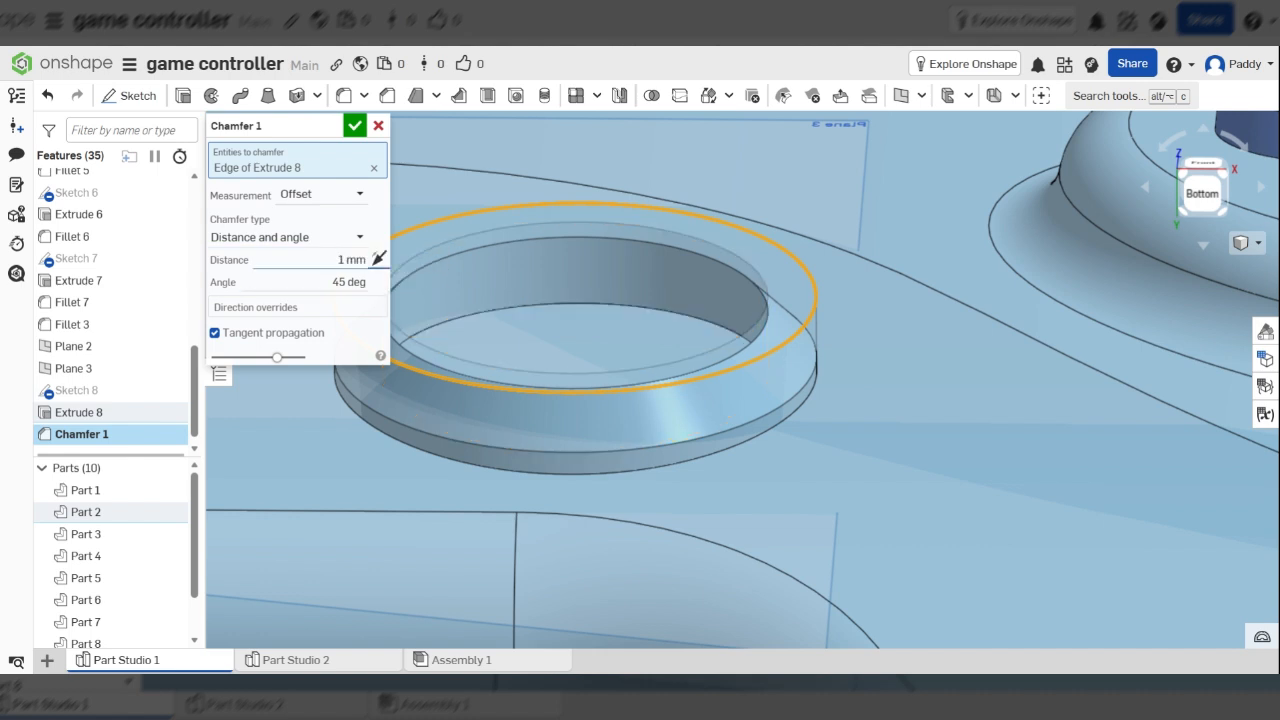
right_drag(763, 329, 843, 317)
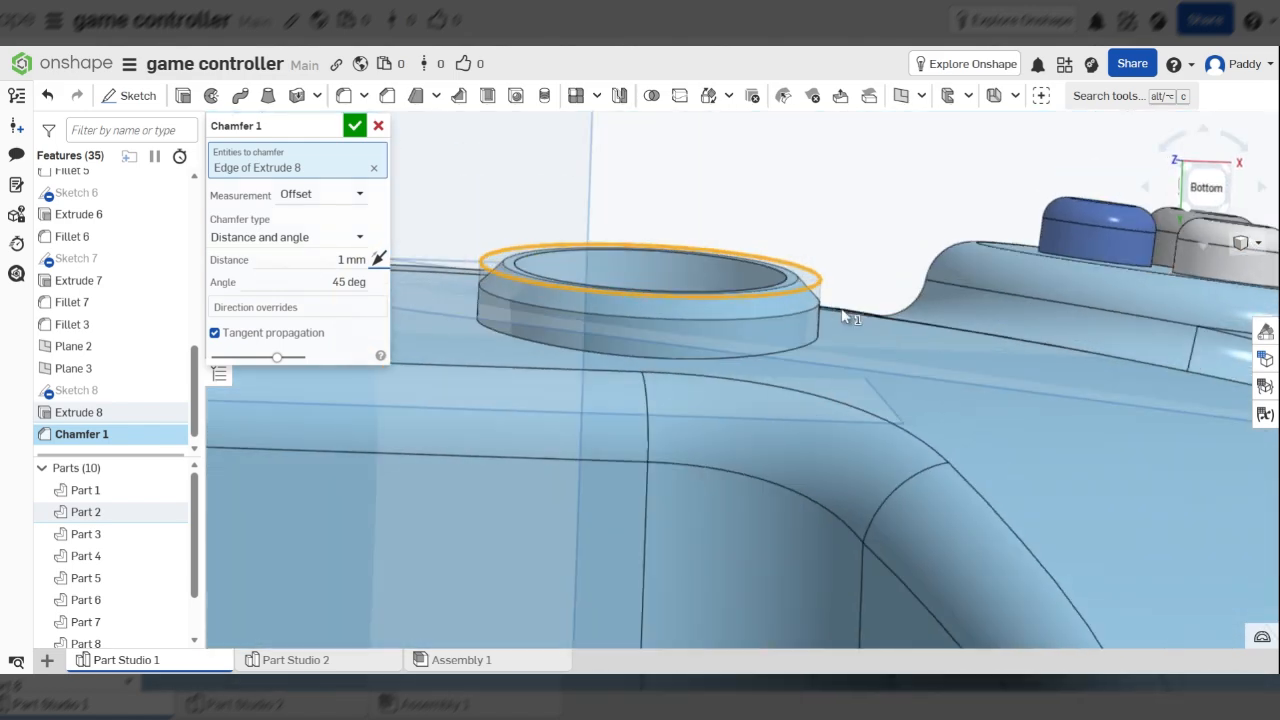
- Try a 0.5 mm distance for the ring's chamfer and compare it up close from low and raised angles
click(350, 259)
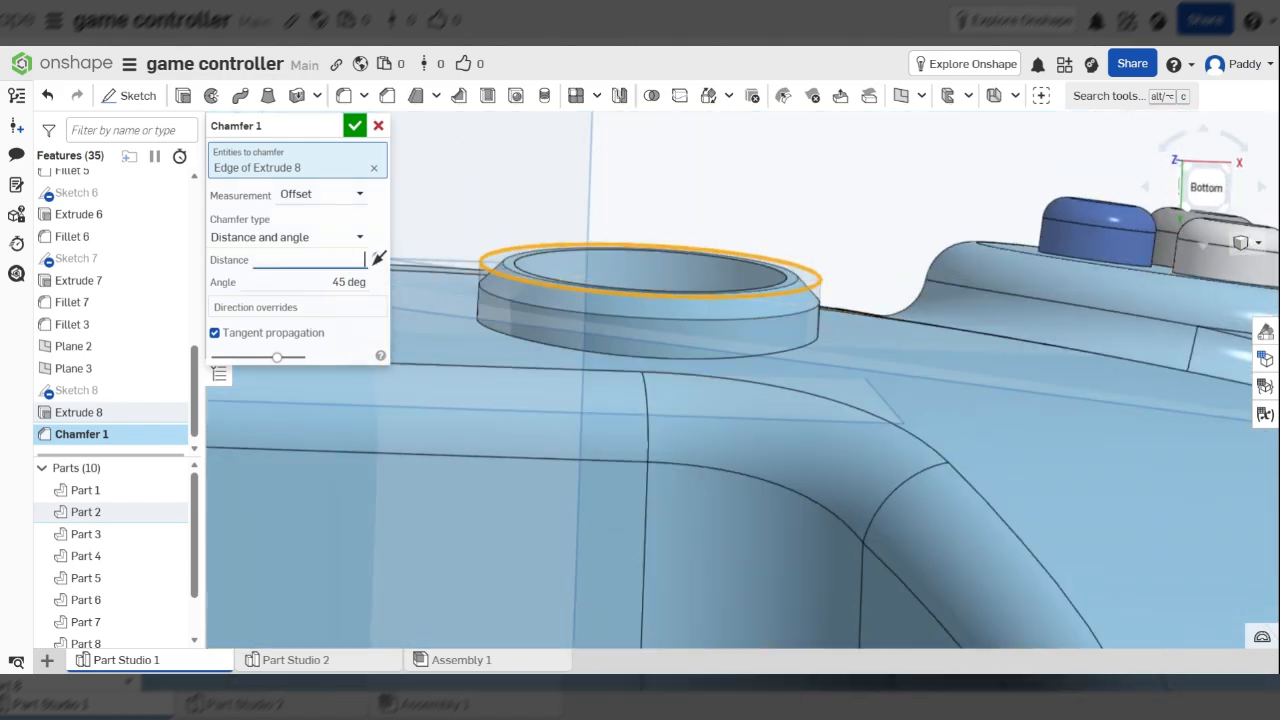
scroll(851, 363, up, 6)
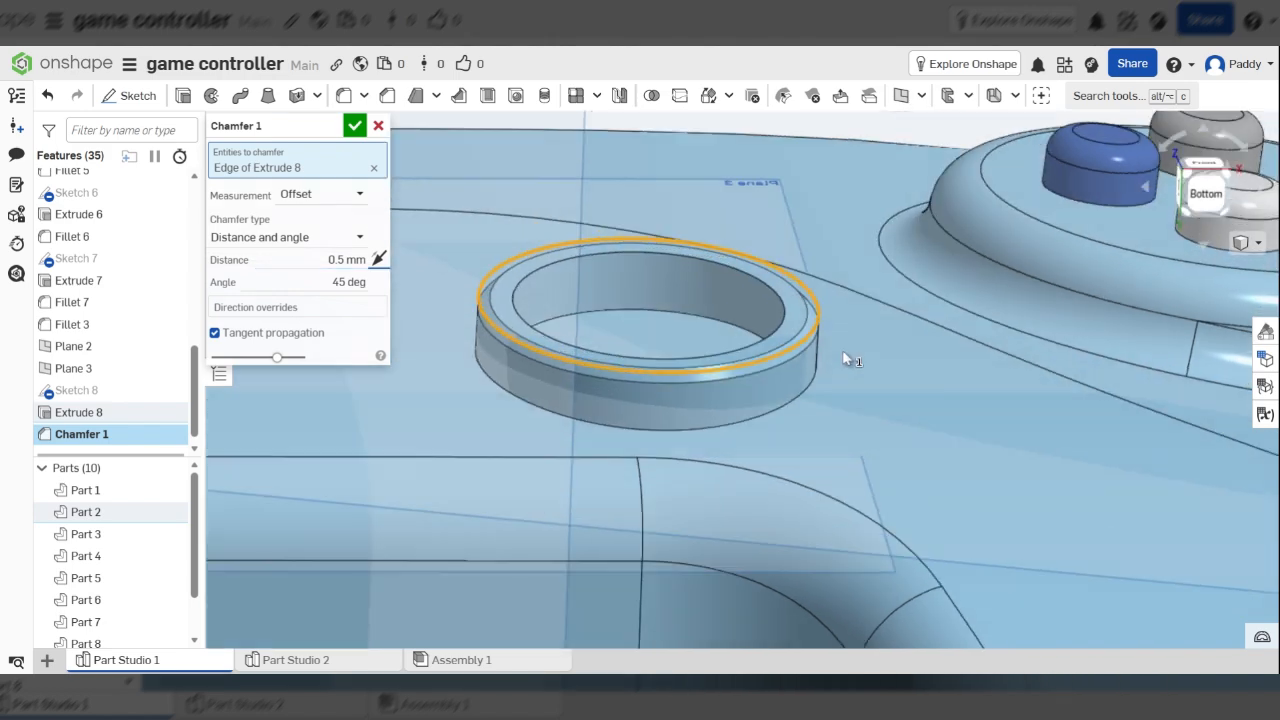
right_drag(863, 387, 858, 342)
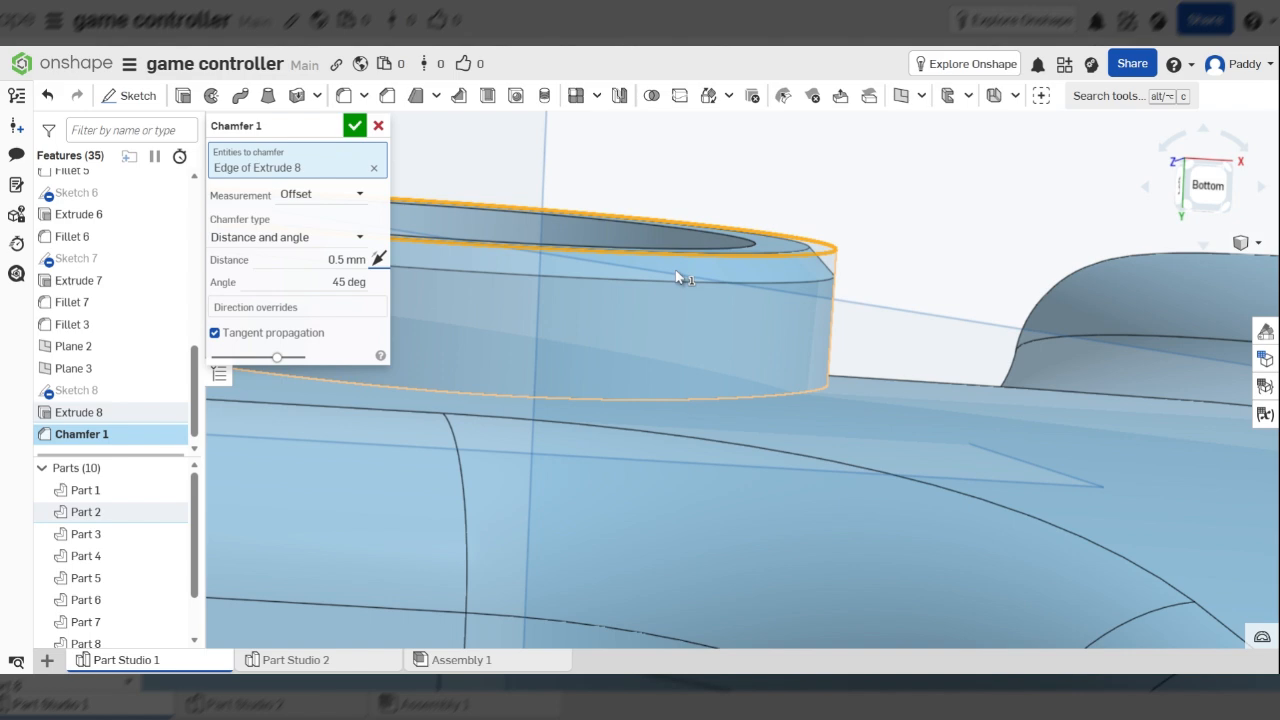
right_drag(780, 249, 782, 266)
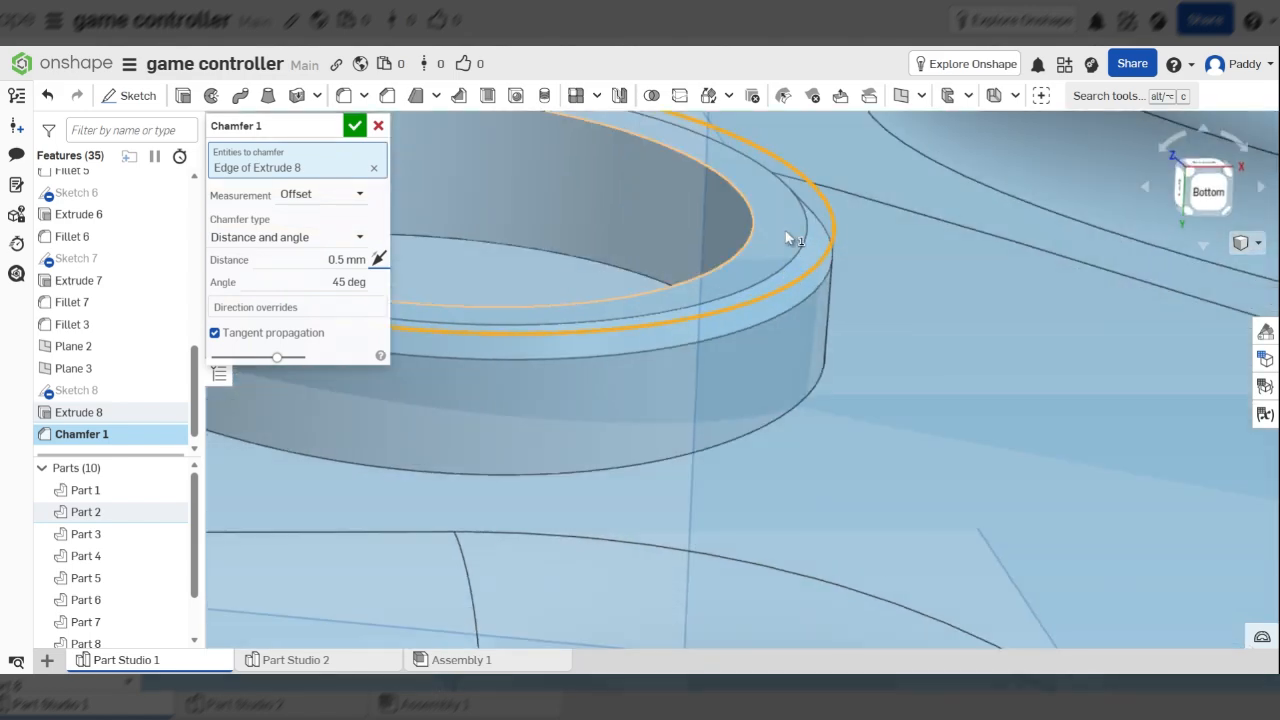
right_drag(788, 218, 795, 265)
- Set the ring chamfer's angle to 20 degrees
click(349, 282)
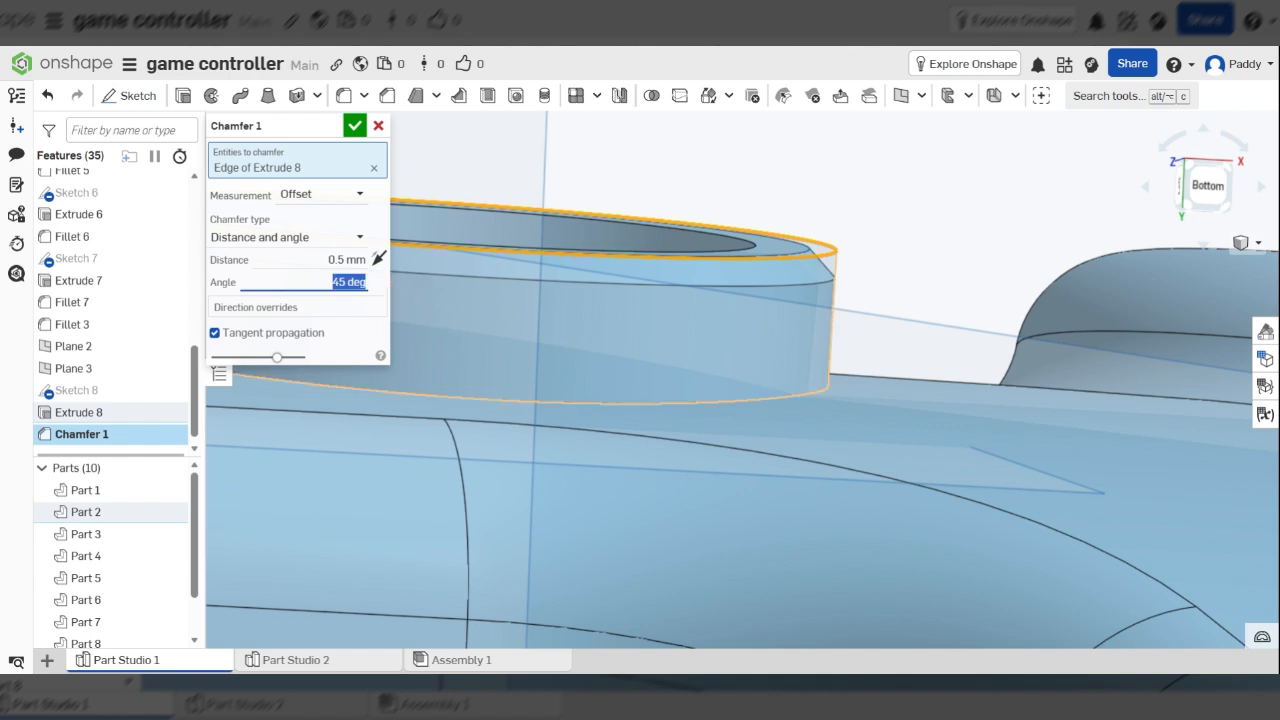
text(20)
key(Tab)
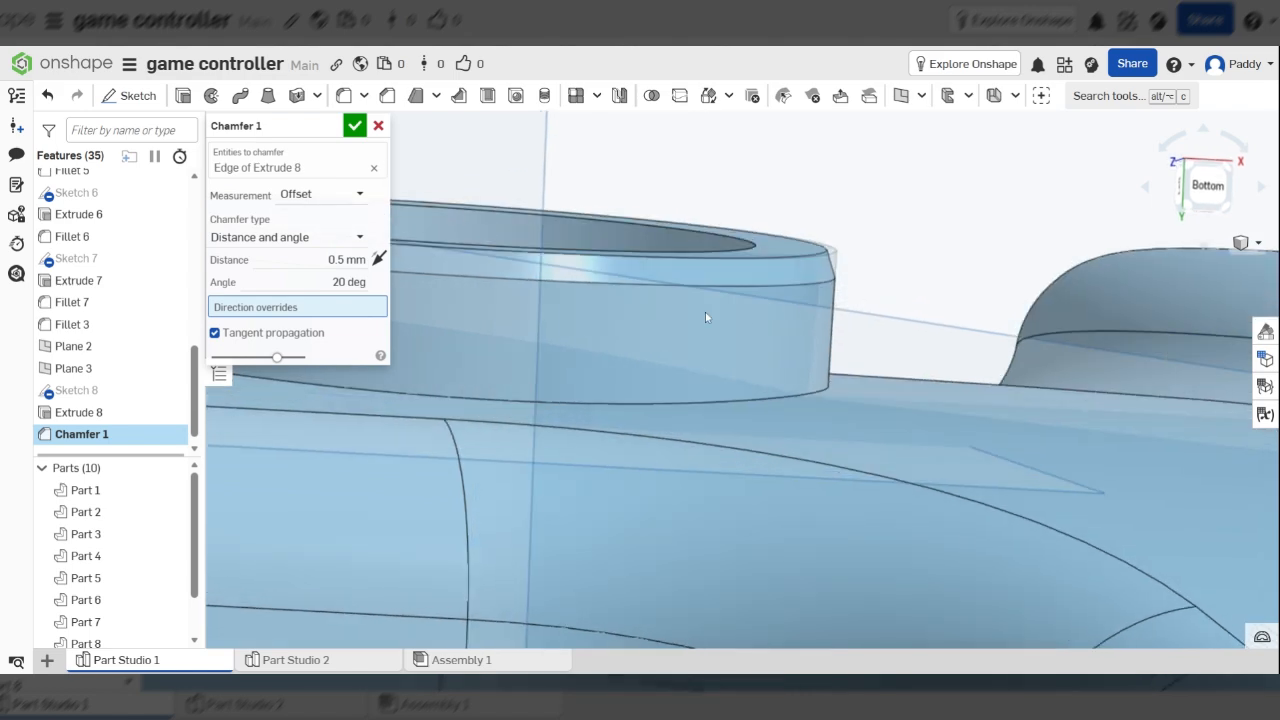
- Try chamfer distances of 2 mm and 2.5 mm on the ring and check how far the slope reaches down its wall
click(345, 259)
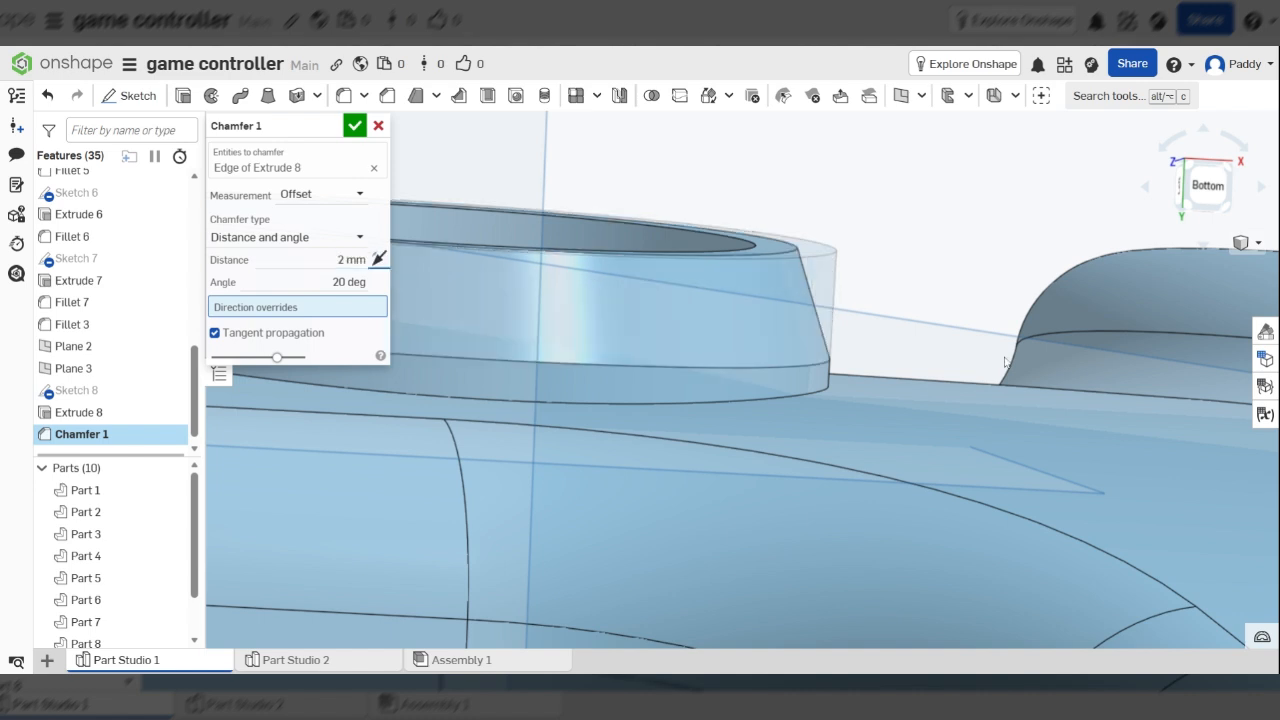
click(348, 259)
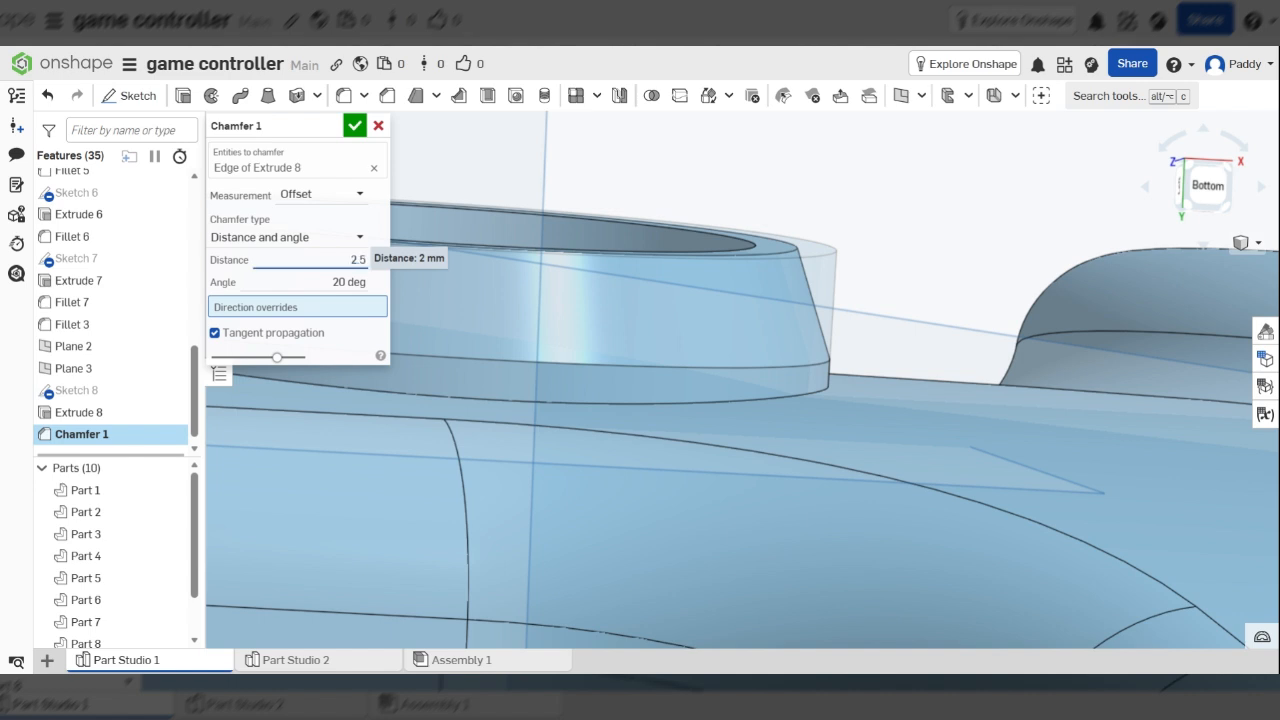
text(2.5)
key(Return)
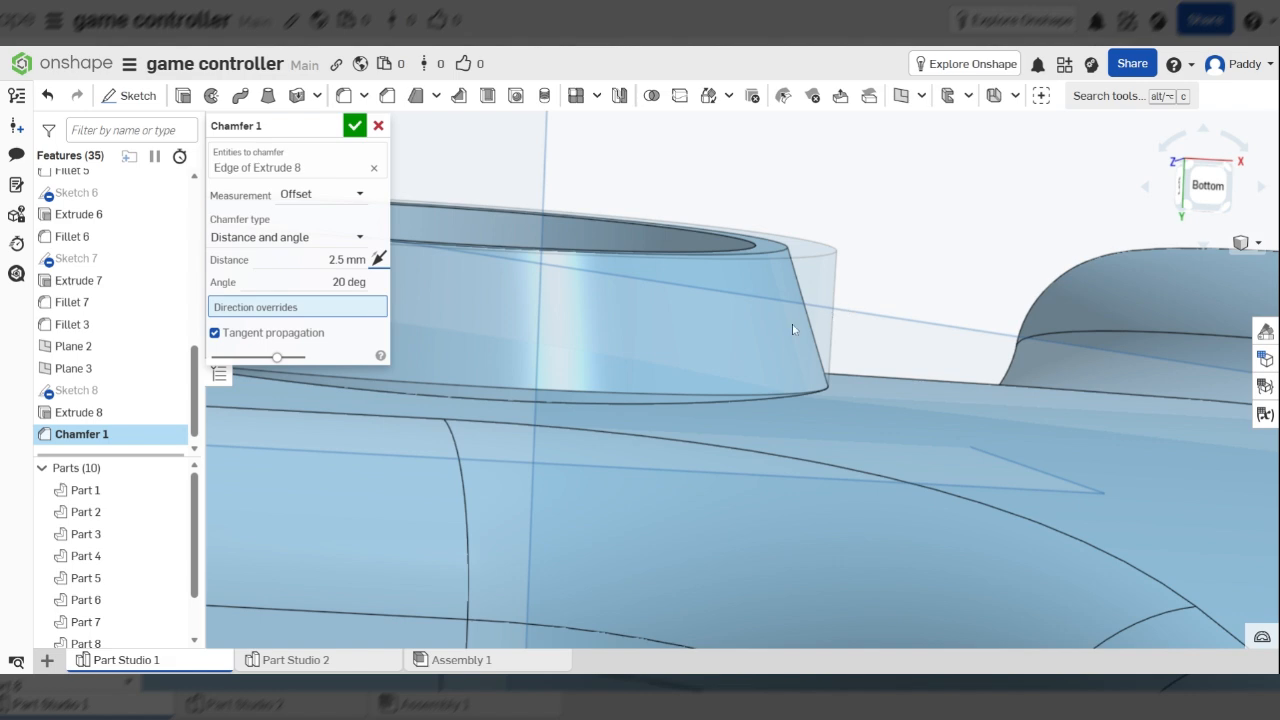
scroll(838, 334, down, 3)
right_drag(793, 312, 812, 372)
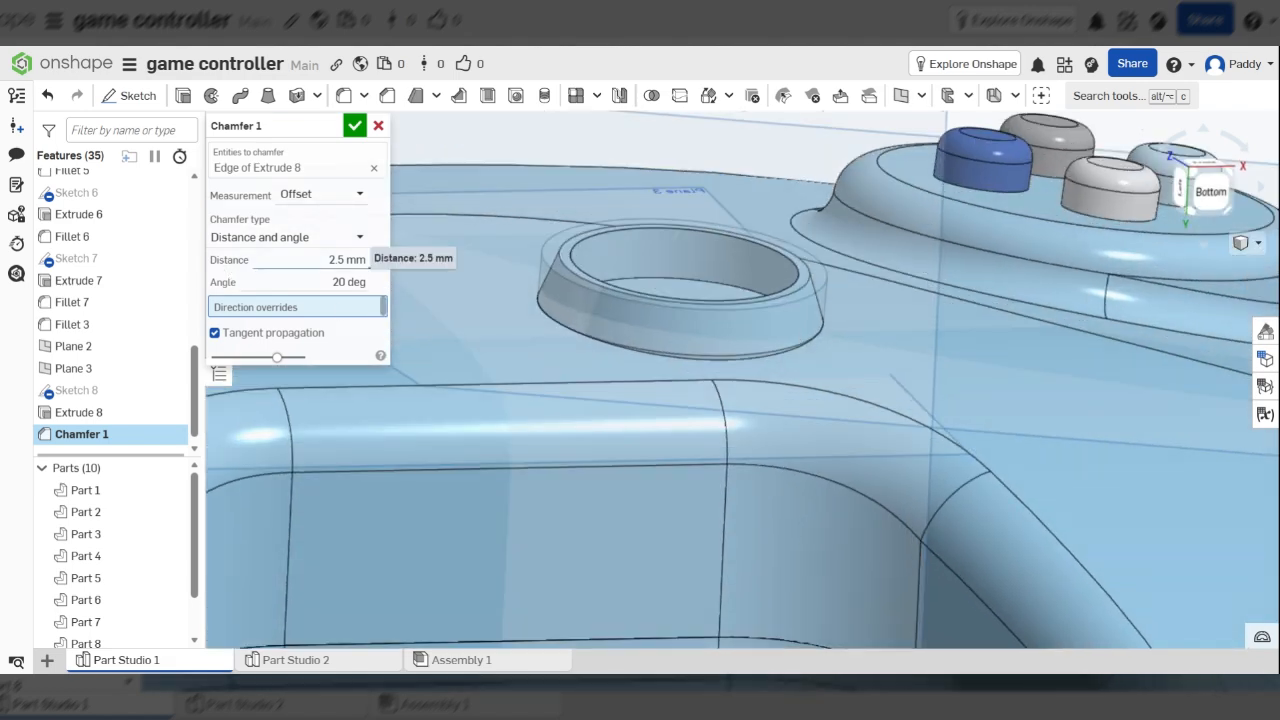
- Set the ring chamfer's distance to 3 mm and its angle to 15 degrees
click(348, 259)
text(3)
key(Return)
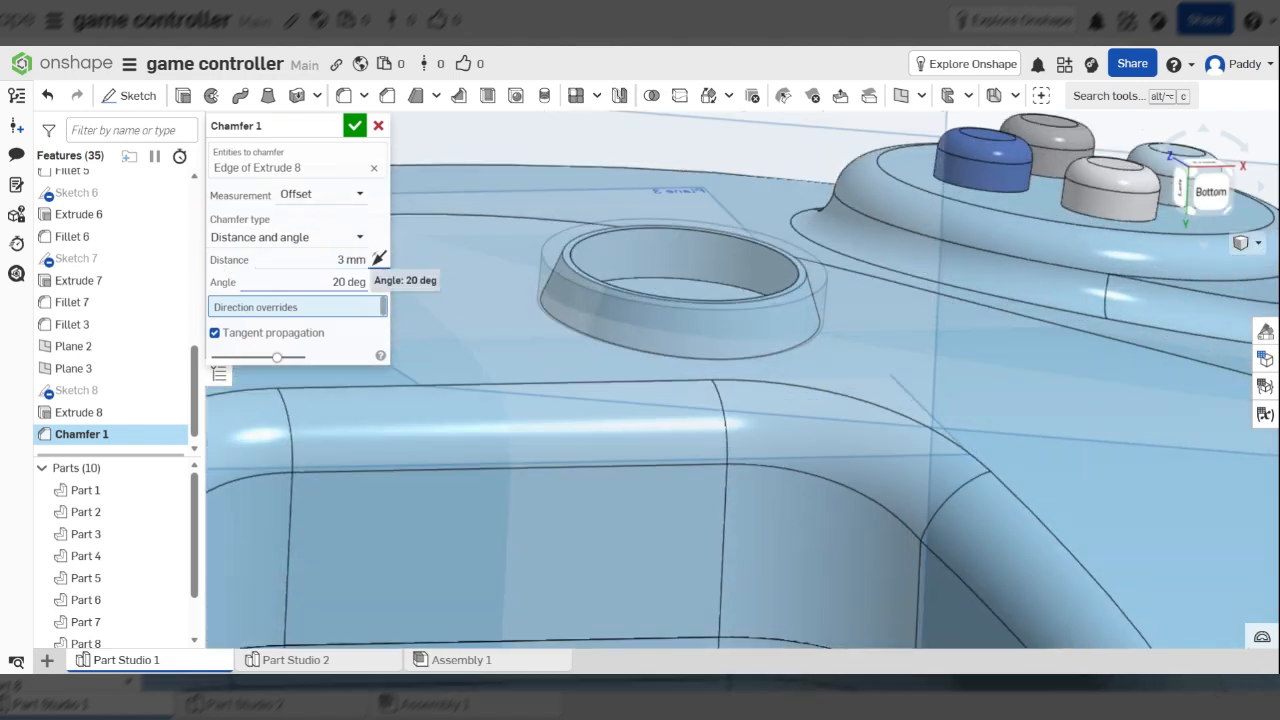
click(349, 281)
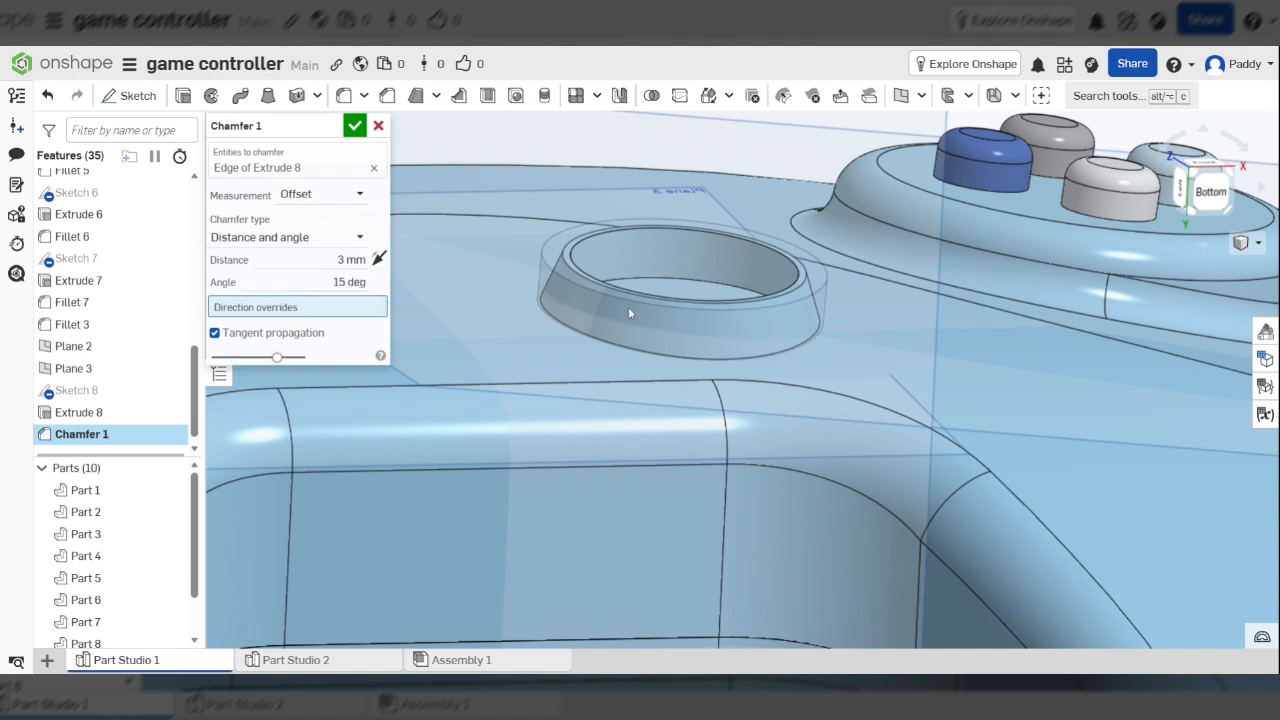
- Examine the ring's sloped outer wall and rim thickness up close, from several angles and against the whole controller
scroll(808, 248, up, 3)
right_drag(801, 311, 798, 347)
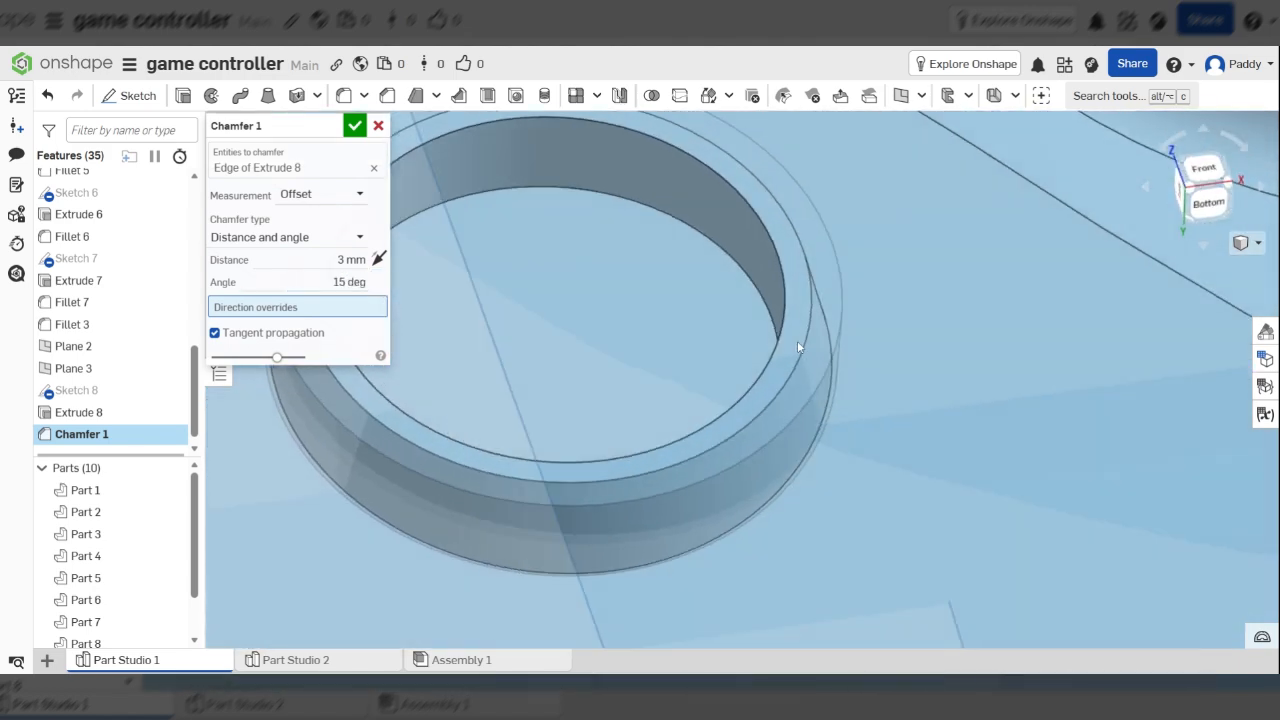
scroll(800, 340, up, 3)
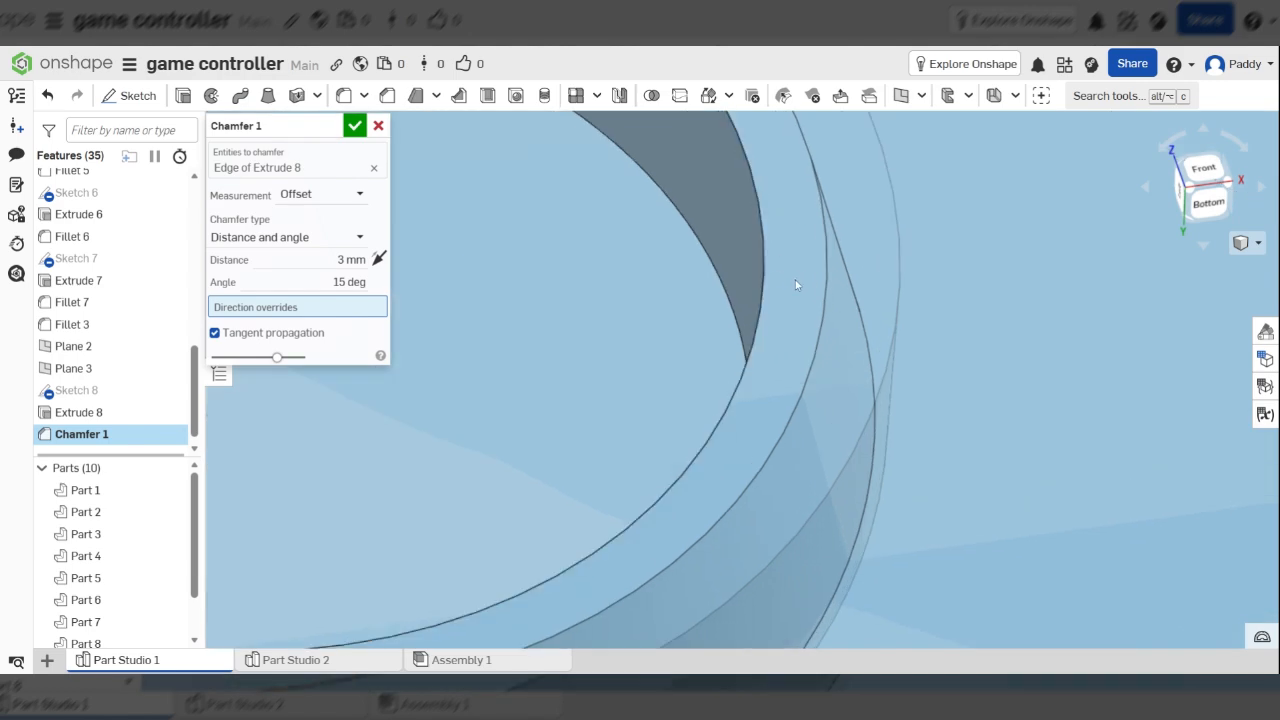
scroll(797, 268, down, 5)
right_drag(799, 256, 730, 358)
right_drag(619, 292, 466, 285)
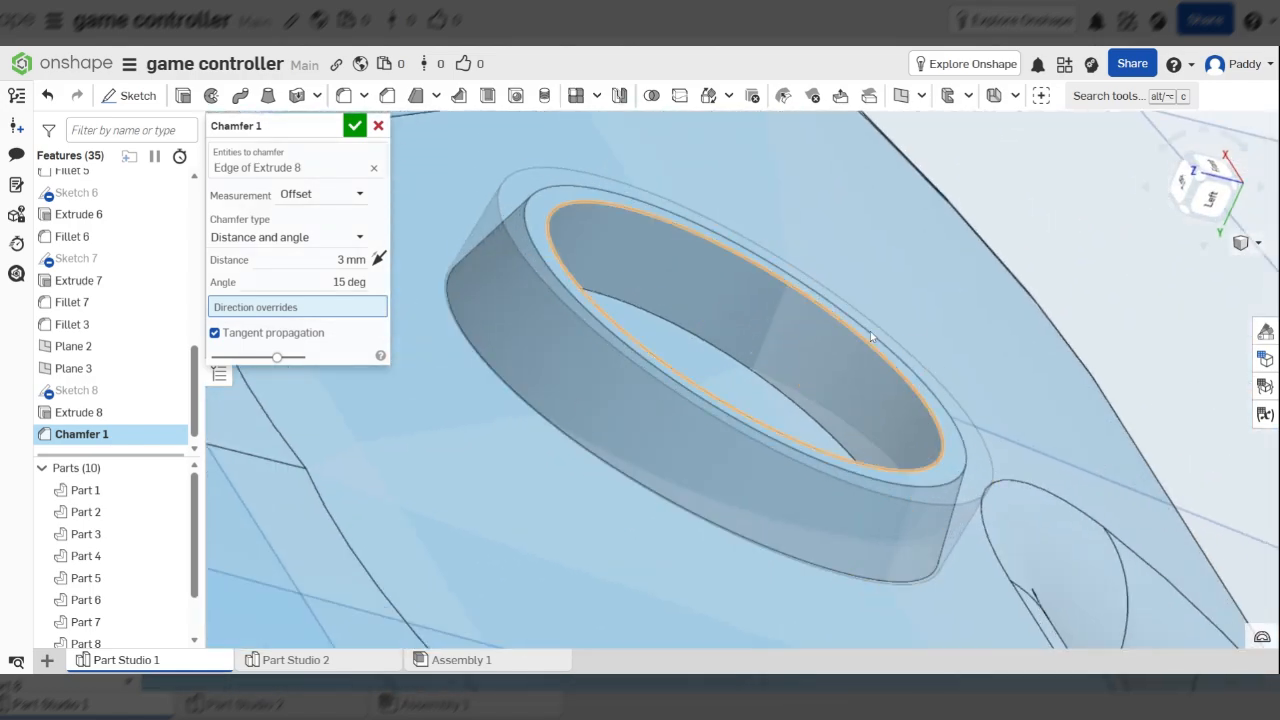
right_drag(911, 326, 880, 373)
scroll(880, 368, down, 10)
scroll(771, 259, up, 3)
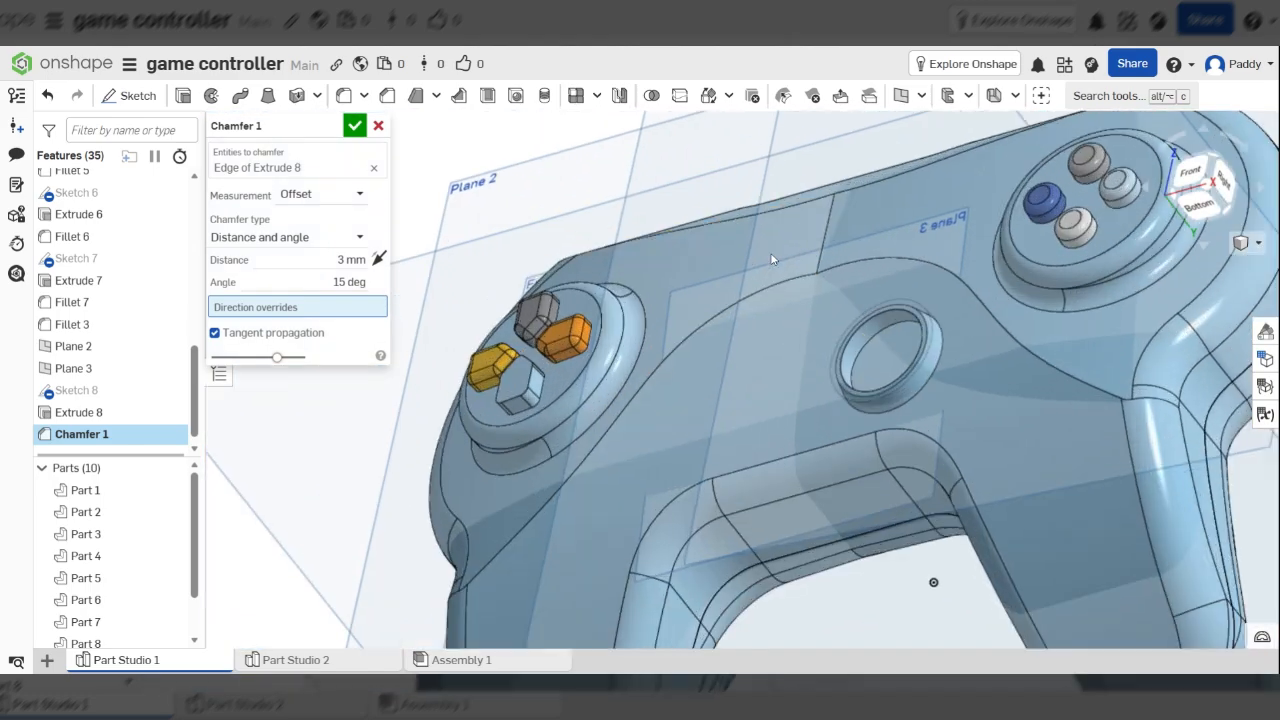
right_drag(771, 259, 890, 280)
scroll(958, 367, up, 6)
scroll(903, 309, down, 5)
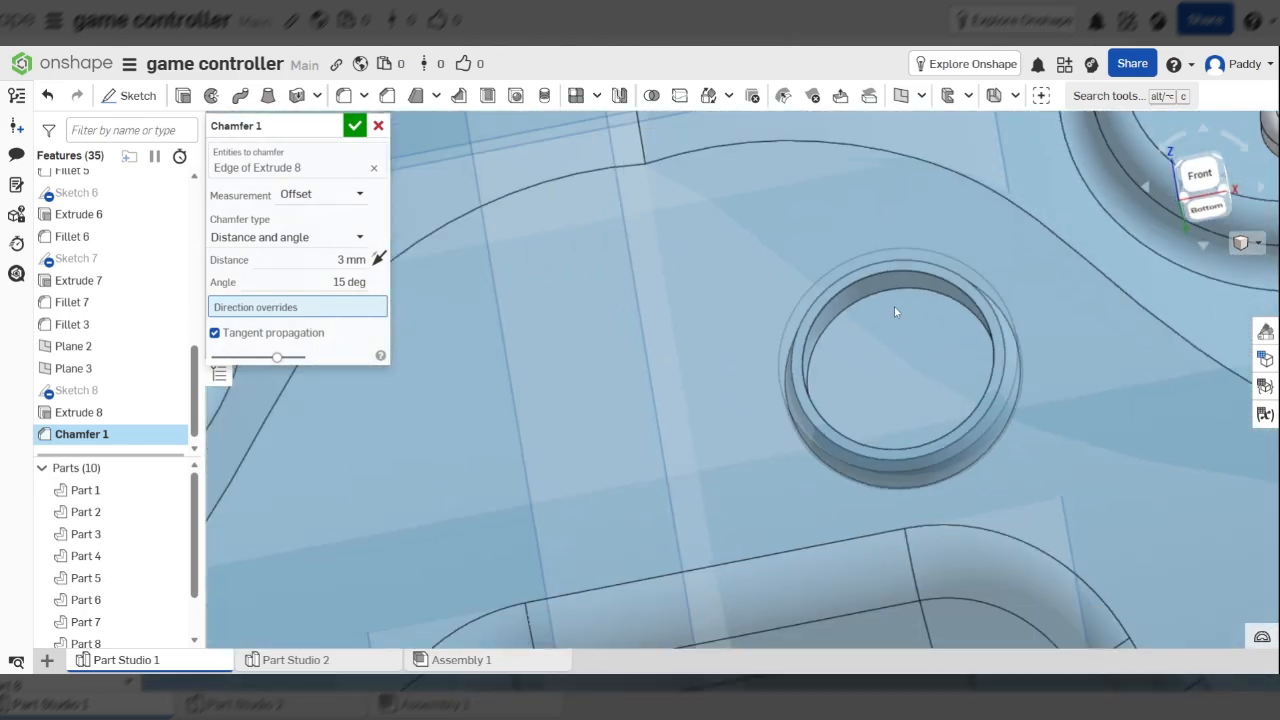
scroll(899, 271, down, 2)
scroll(970, 362, up, 4)
scroll(970, 362, up, 1)
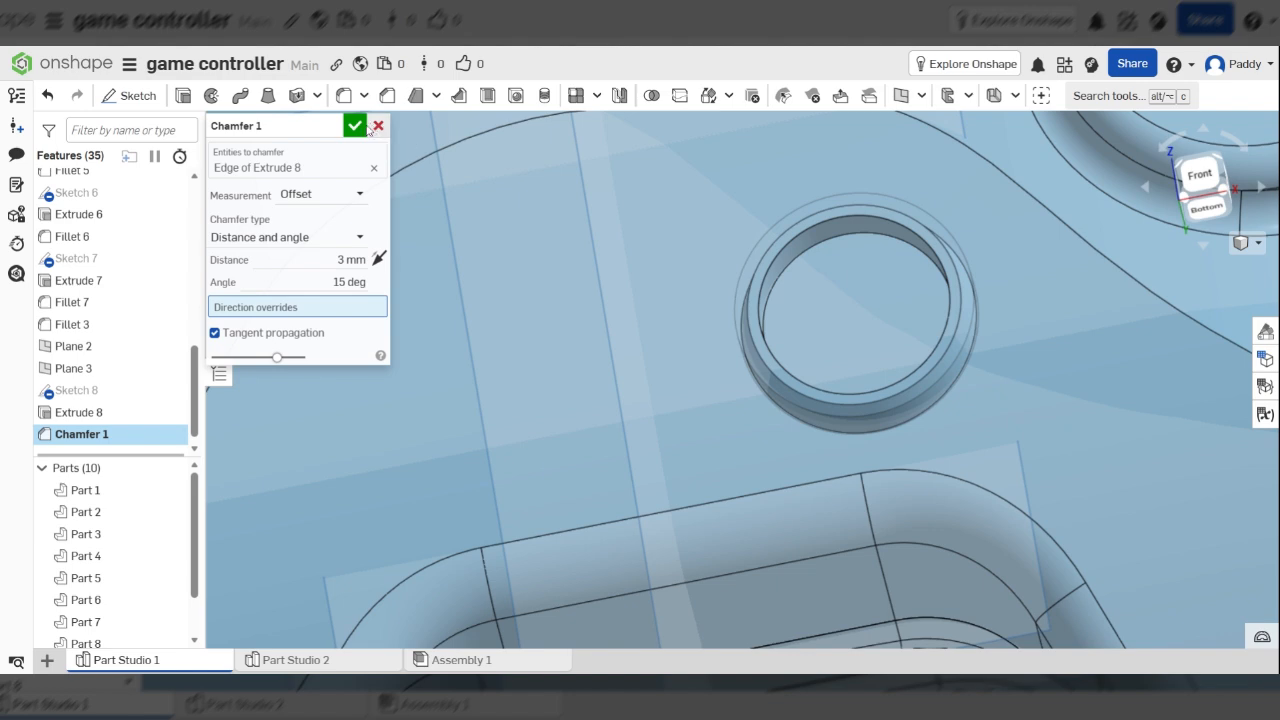
- Accept the ring's chamfer and check the finished ring on the controller's front face
click(355, 125)
scroll(809, 266, down, 4)
scroll(1040, 316, up, 4)
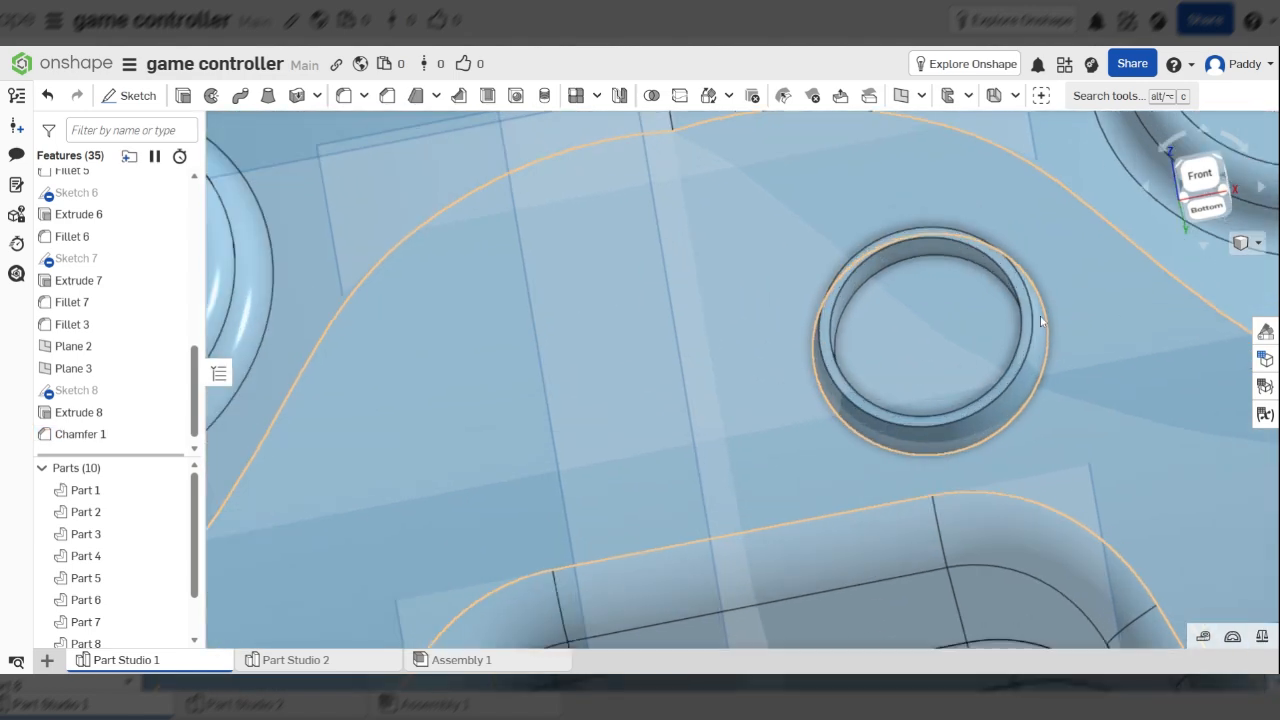
right_drag(1041, 315, 1041, 303)
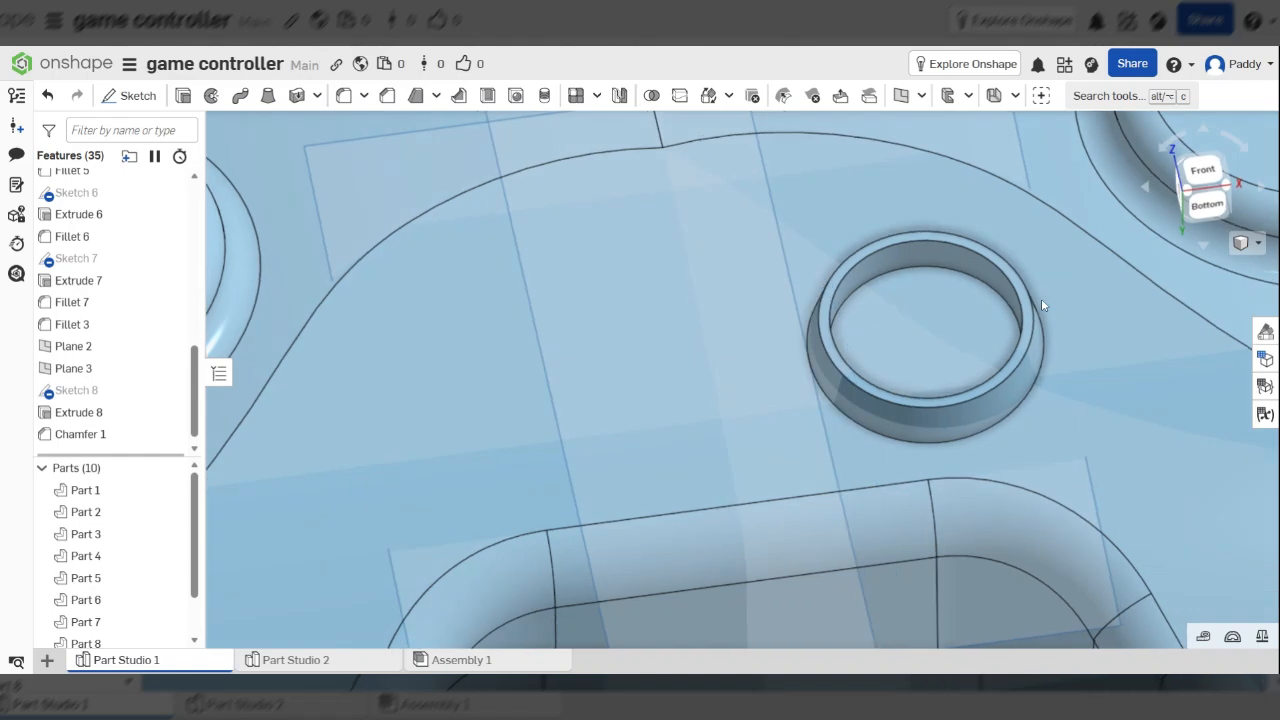
scroll(1036, 299, down, 3)
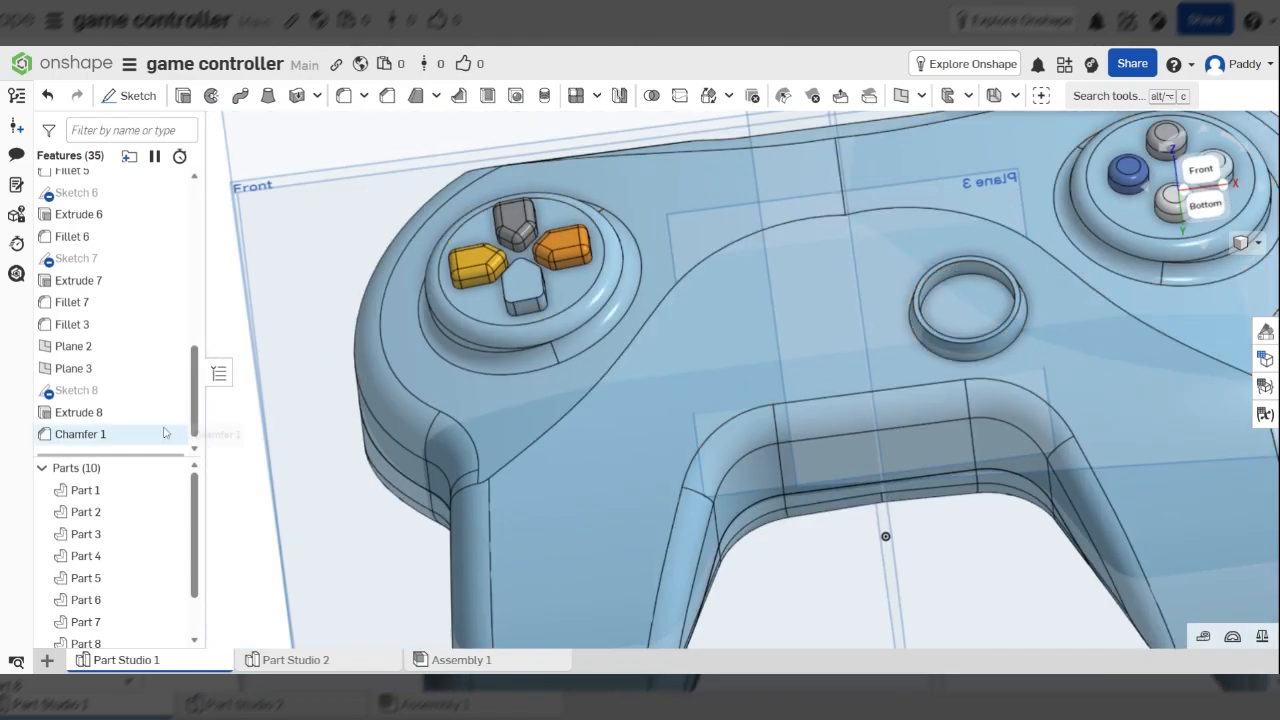
- Start a new sketch on Plane 3, viewed squarely and centred on the ring
click(130, 370)
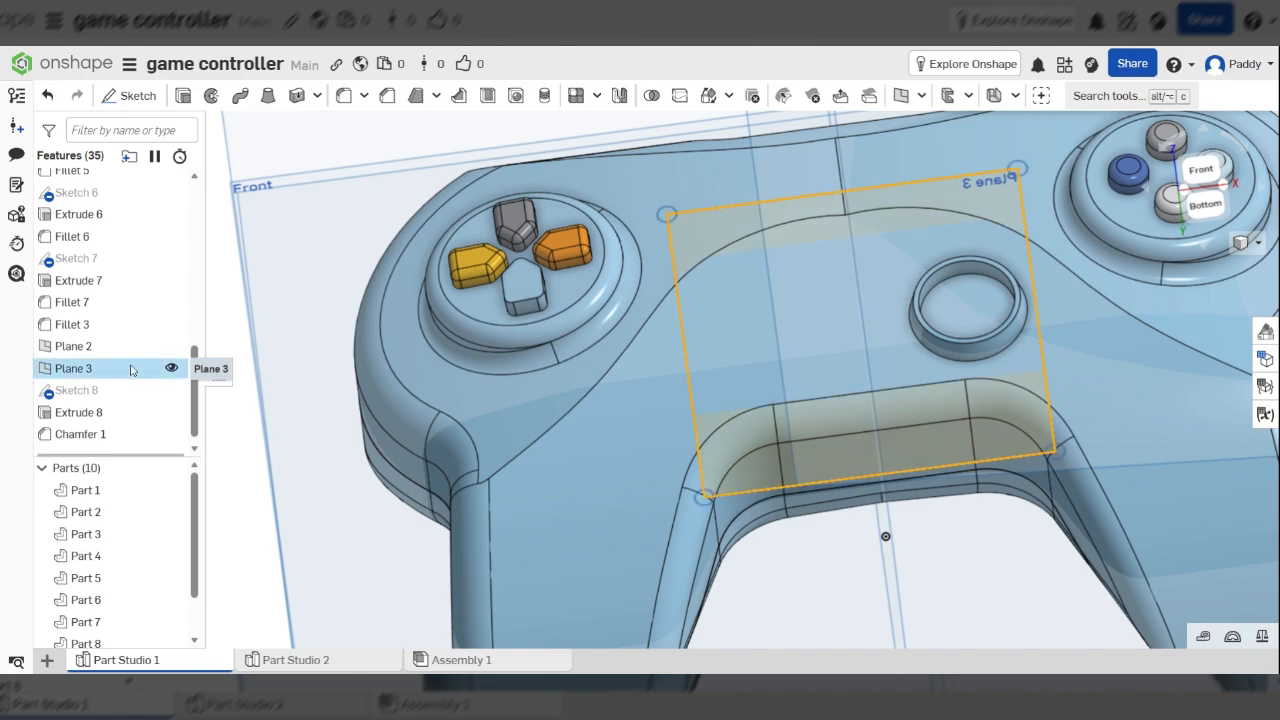
key(n)
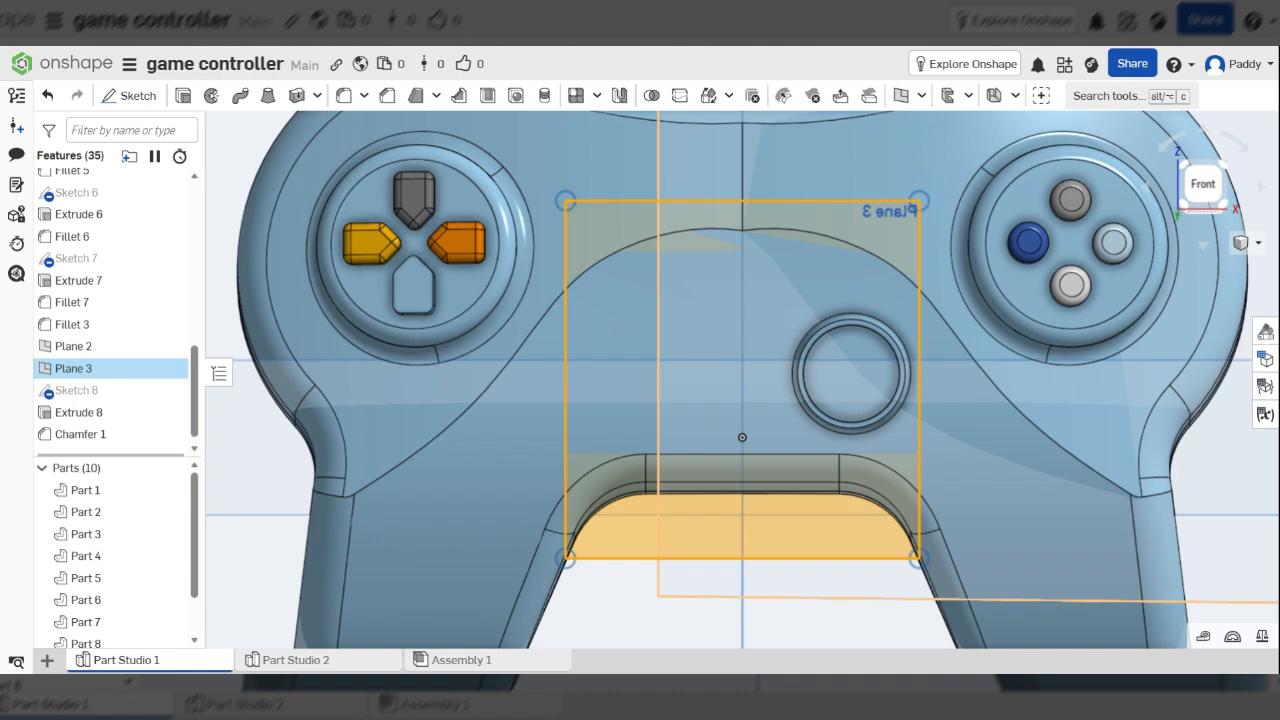
scroll(900, 368, up, 5)
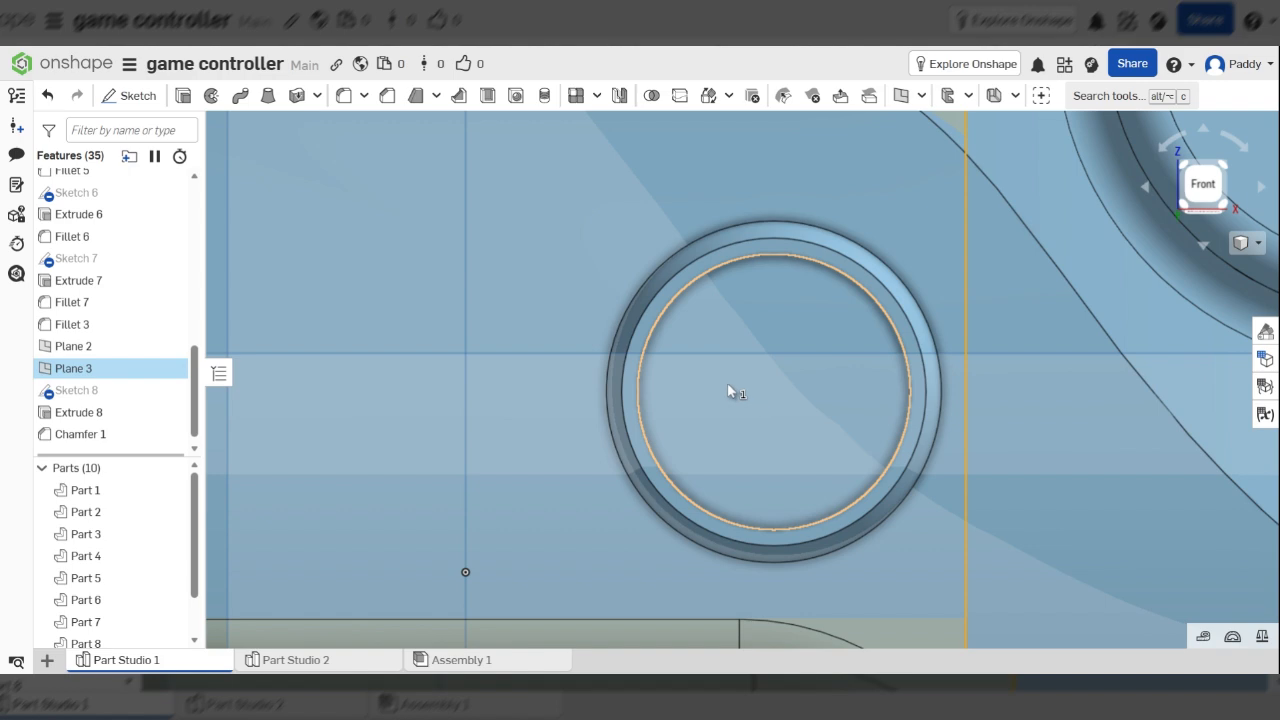
scroll(815, 255, down, 3)
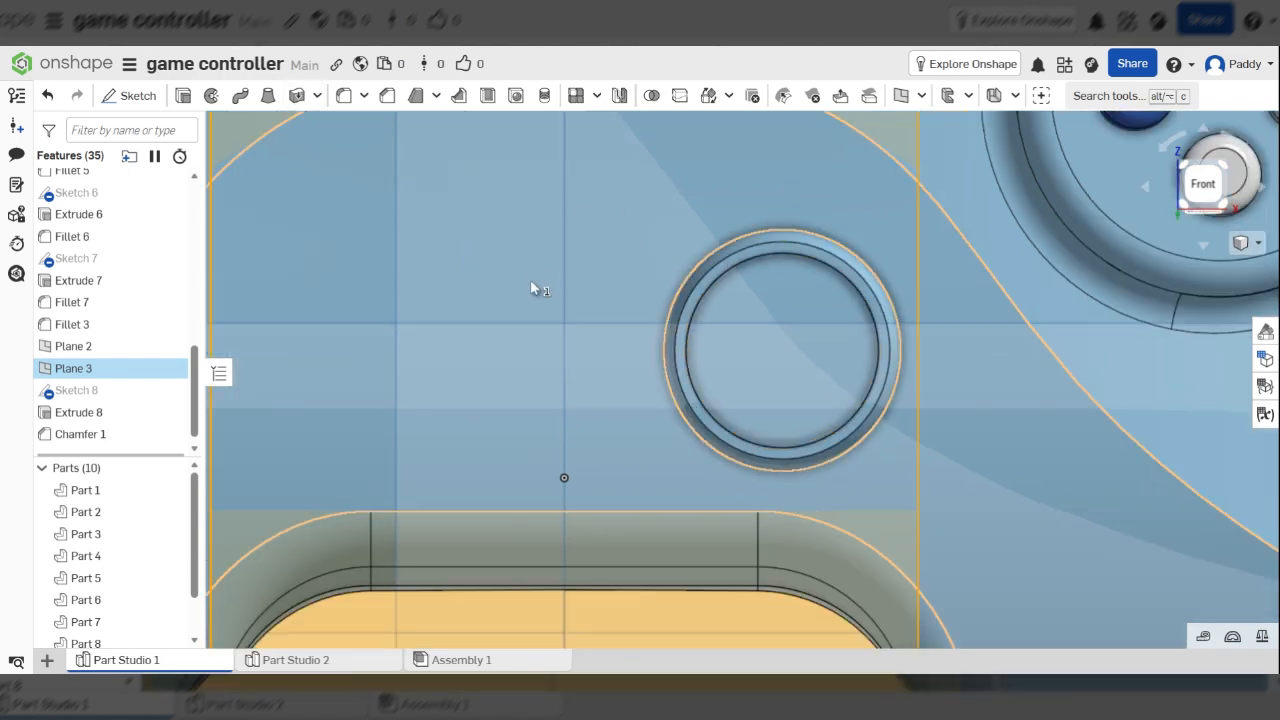
scroll(592, 346, down, 4)
scroll(632, 405, up, 6)
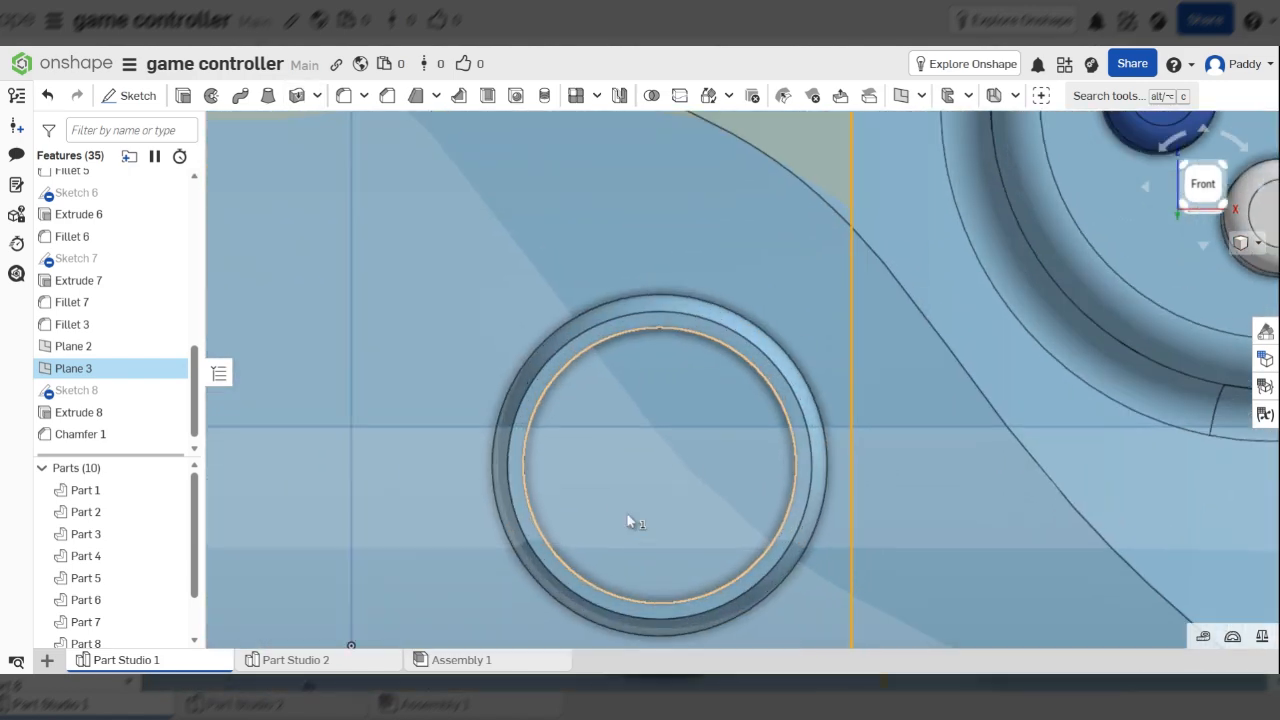
click(131, 96)
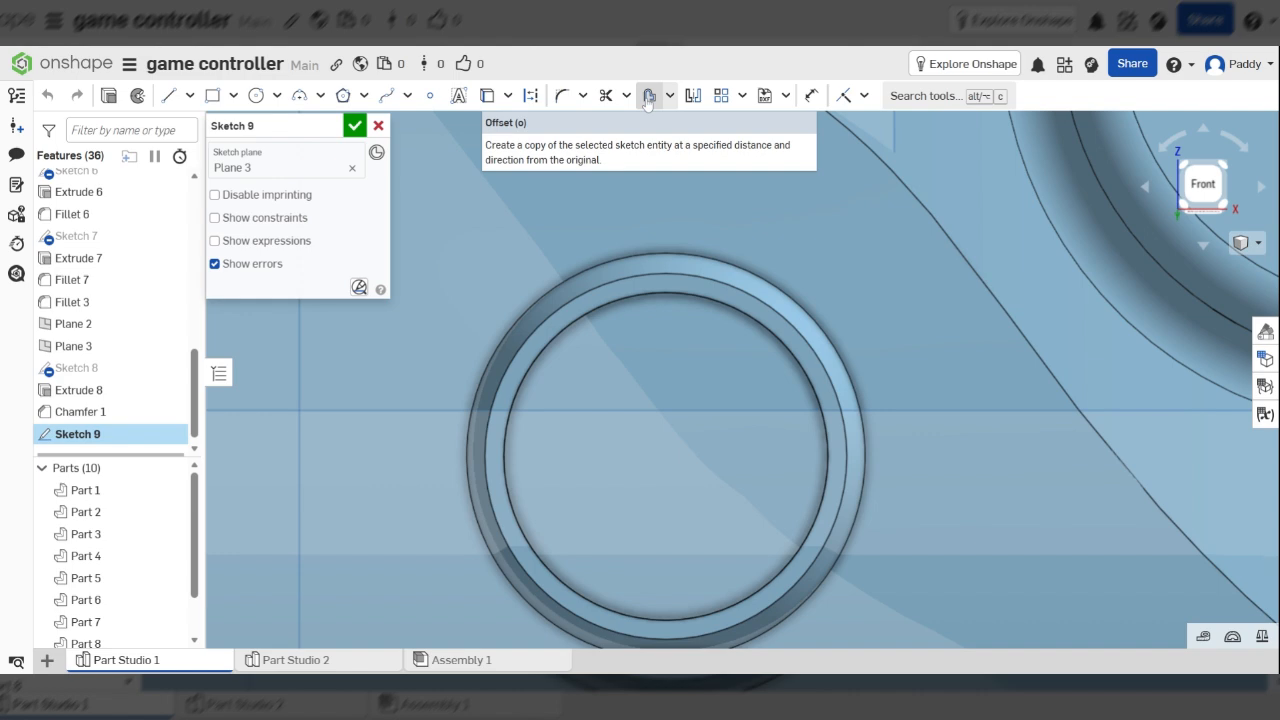
- Offset the ring's 12 mm inner edge inward by about 4 mm to preview a small concentric circle
click(649, 96)
scroll(662, 340, down, 4)
scroll(700, 340, up, 3)
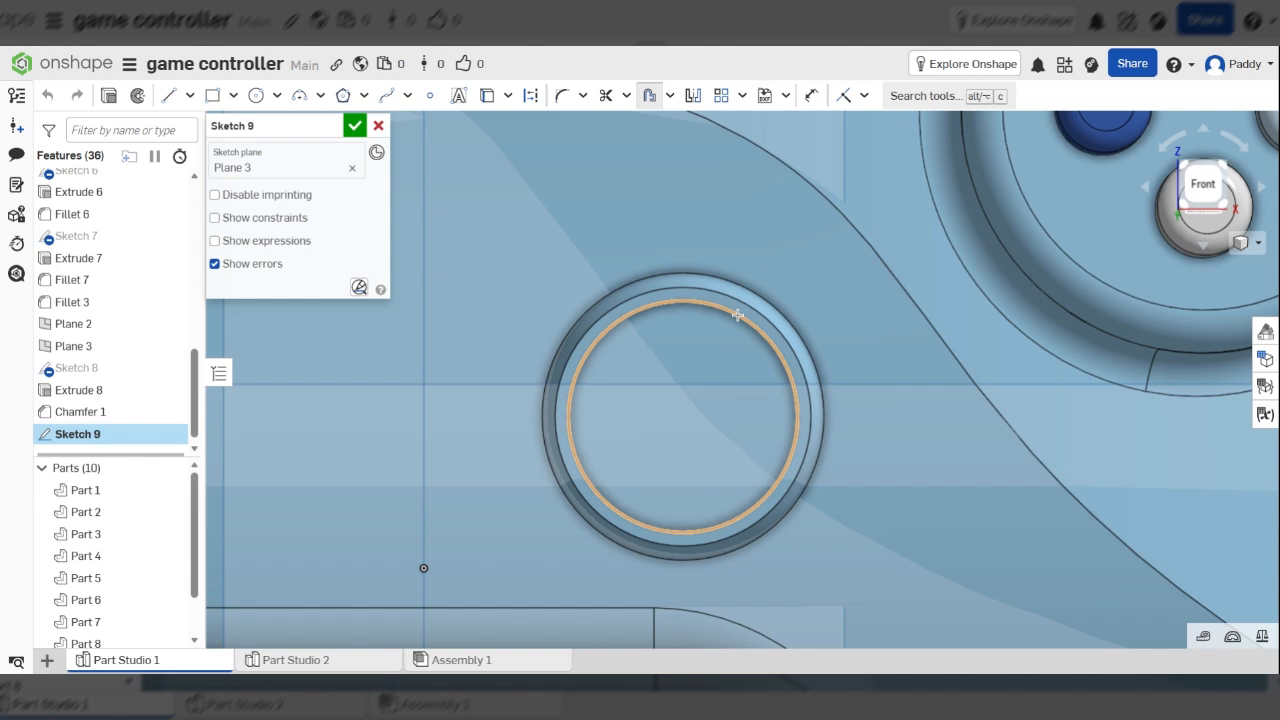
click(737, 315)
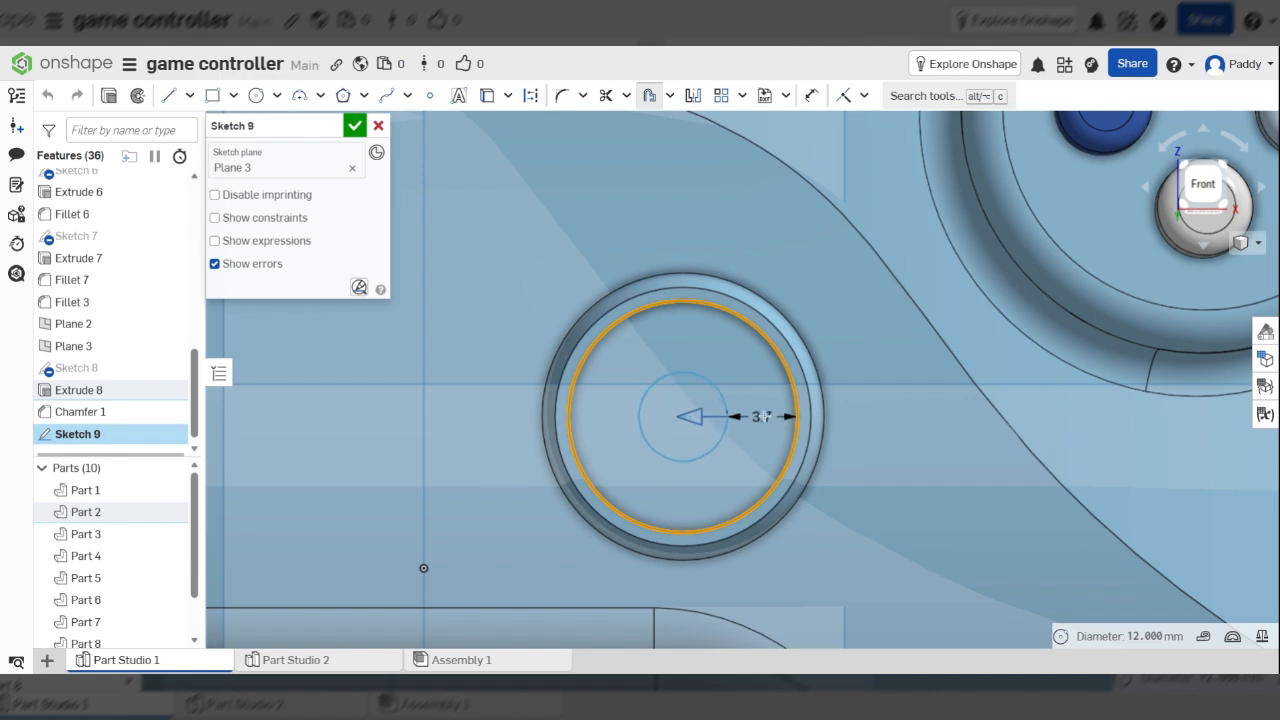
scroll(777, 290, down, 5)
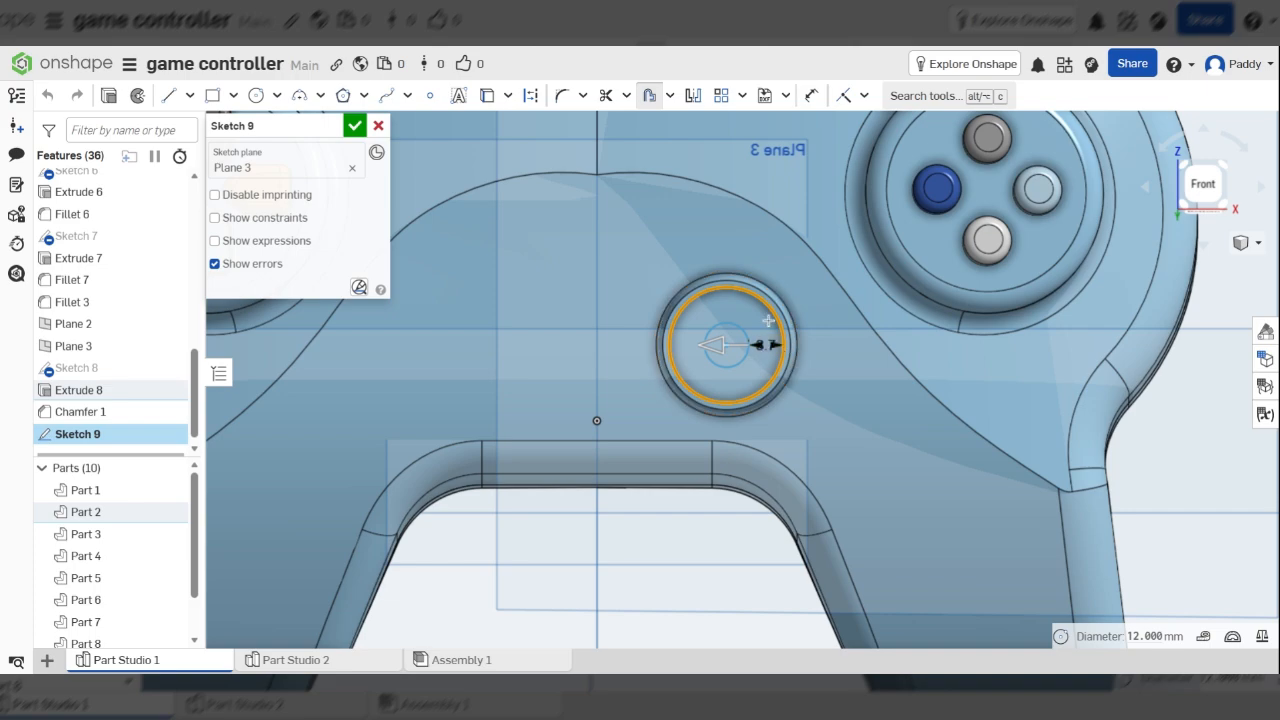
scroll(790, 290, up, 5)
scroll(804, 285, down, 1)
mouse_move(807, 285)
right_down()
mouse_move(808, 209)
mouse_move(825, 243)
mouse_move(793, 274)
right_up()
scroll(757, 390, up, 4)
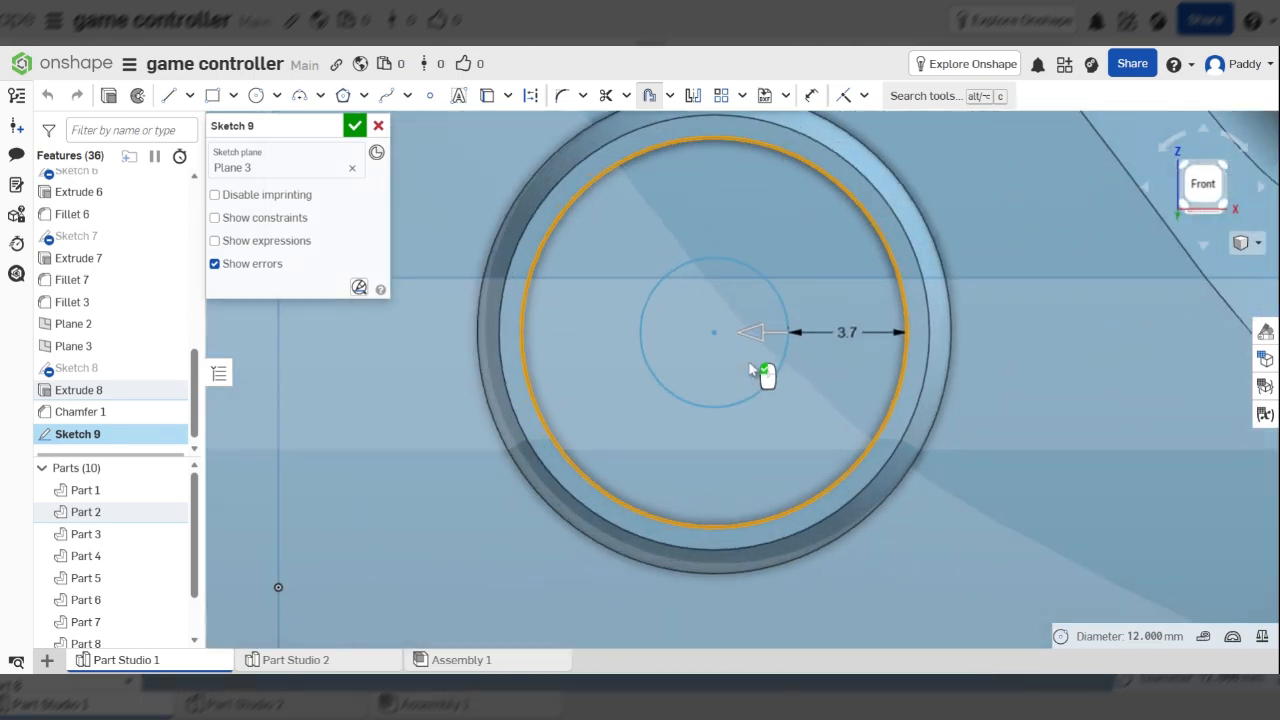
mouse_move(773, 330)
mouse_down()
mouse_move(739, 331)
mouse_move(762, 331)
mouse_up()
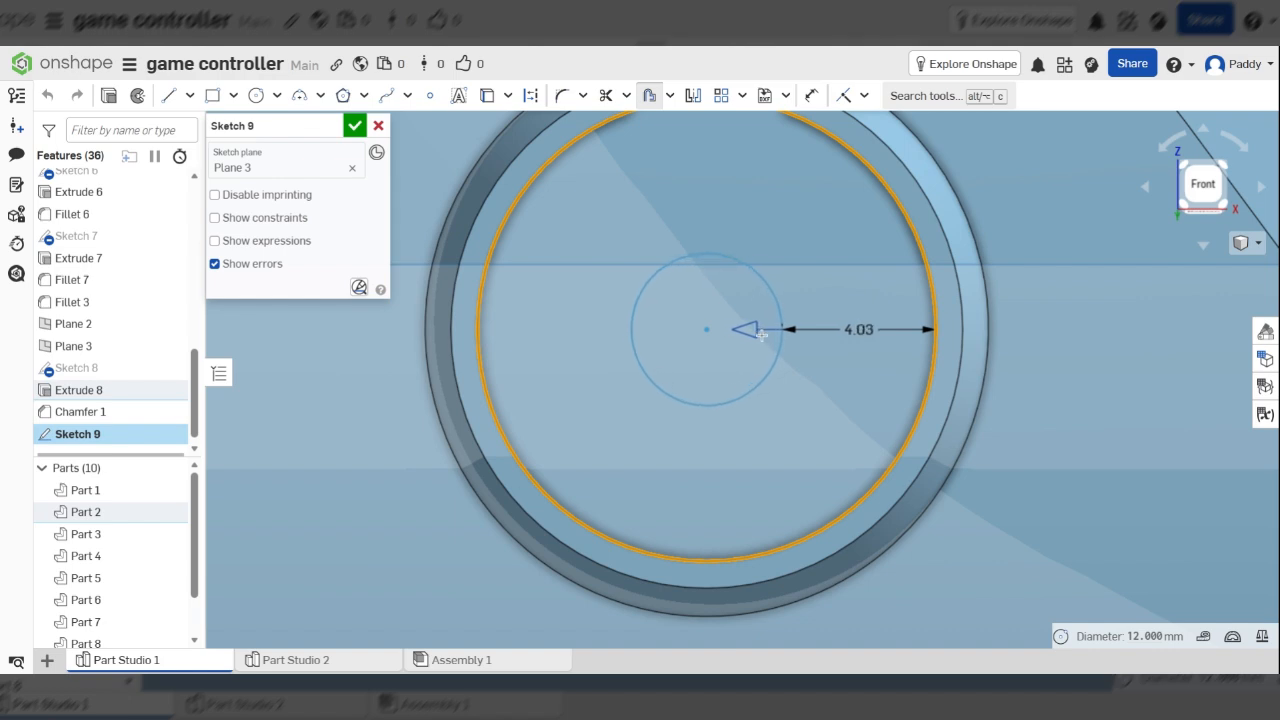
scroll(720, 370, down, 4)
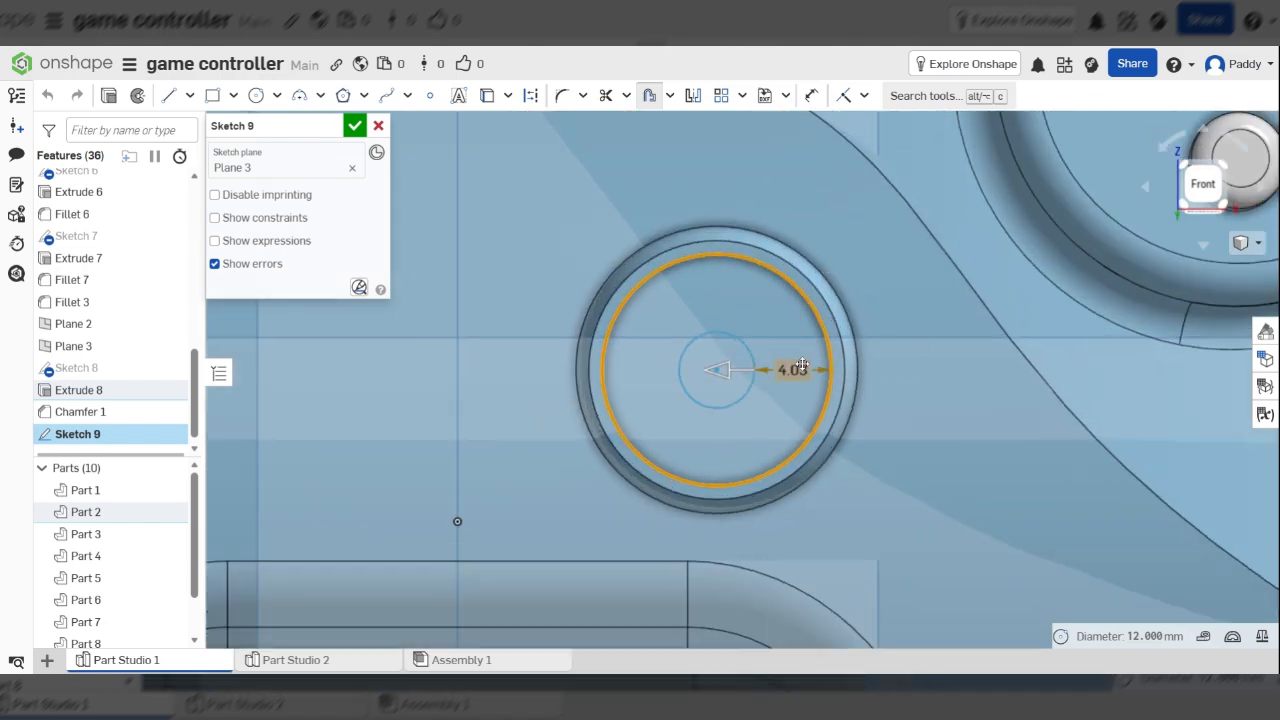
key(n)
key(n)
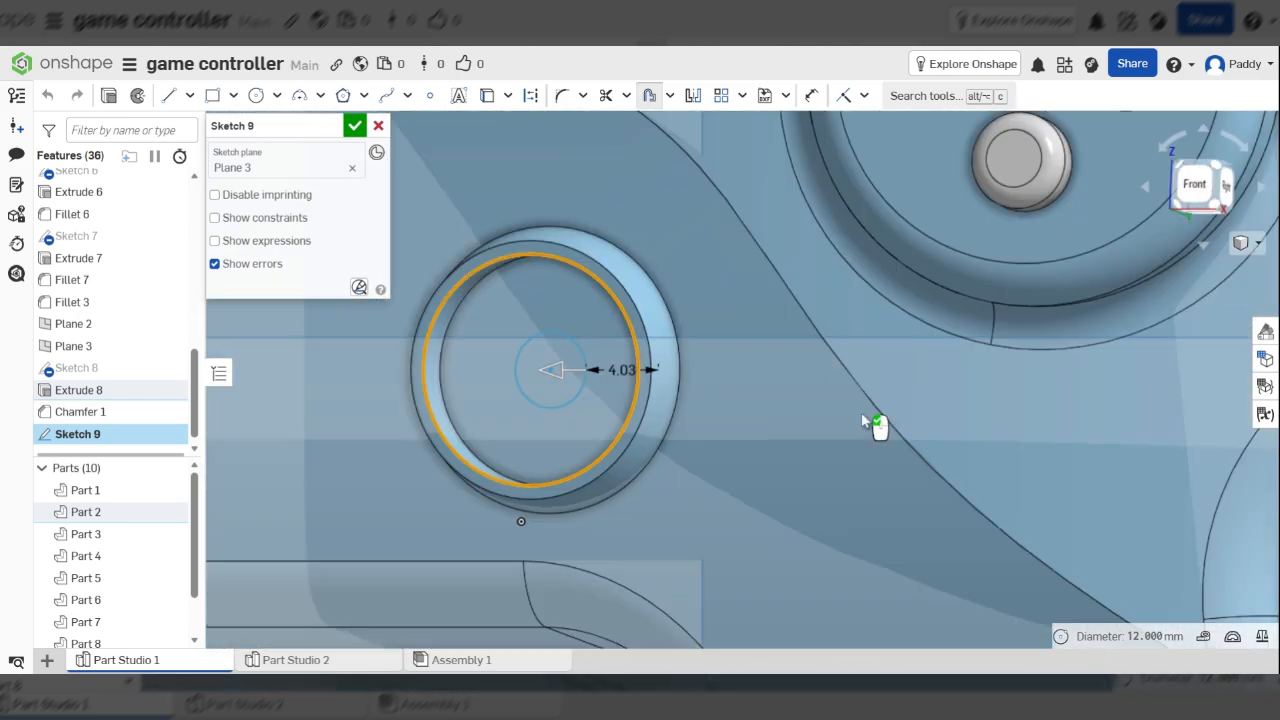
scroll(715, 400, up, 5)
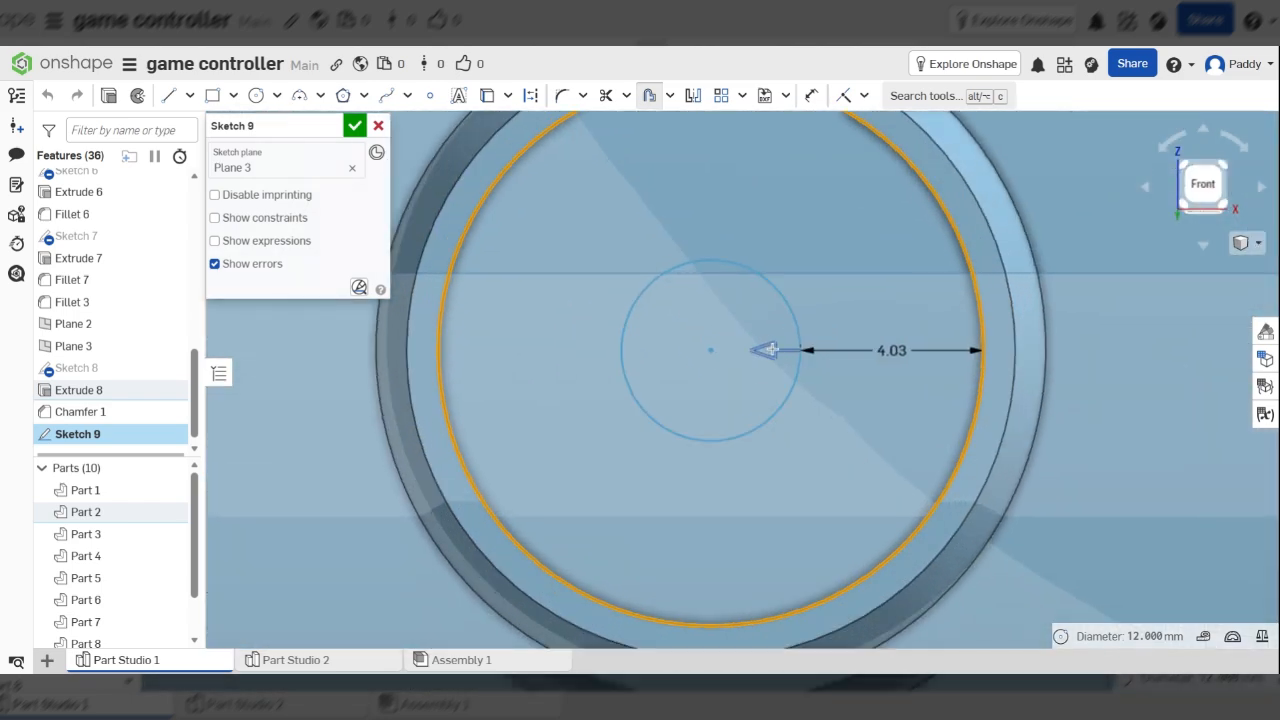
- Try an offset distance of 3 mm for the small circle and replace it with 4 mm
drag(771, 349, 769, 349)
double_click(891, 351)
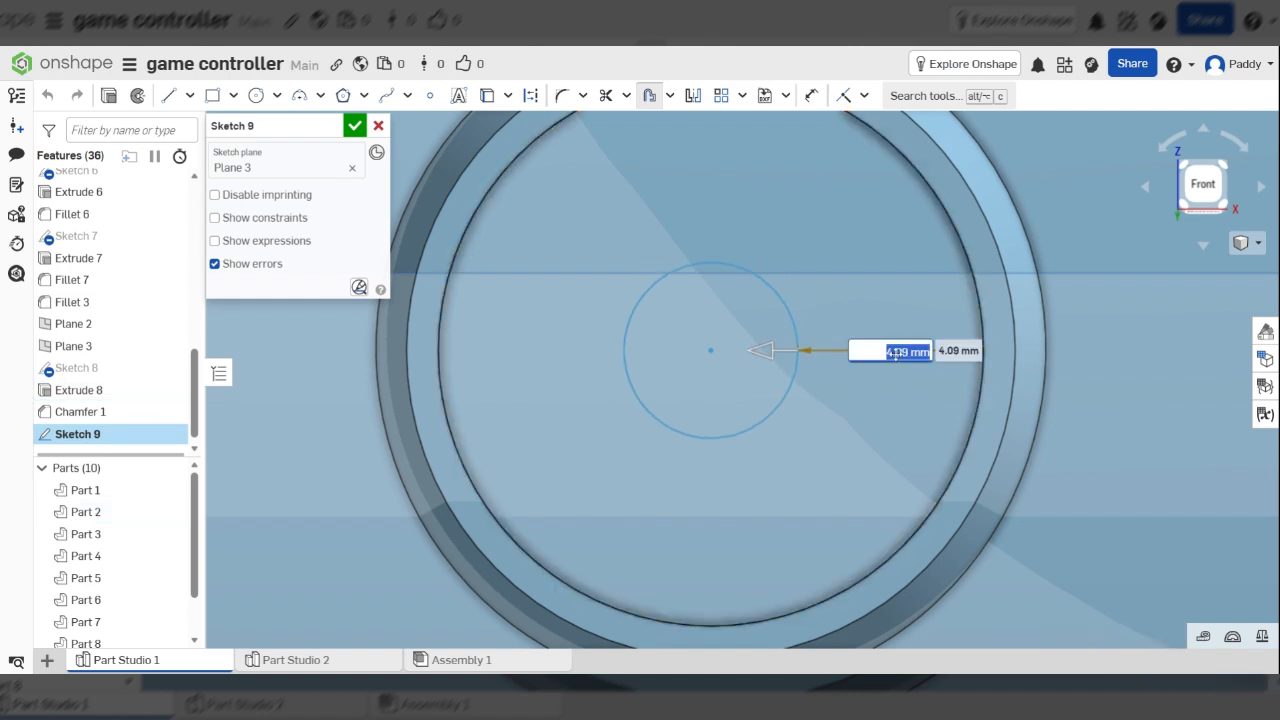
text(3)
key(Return)
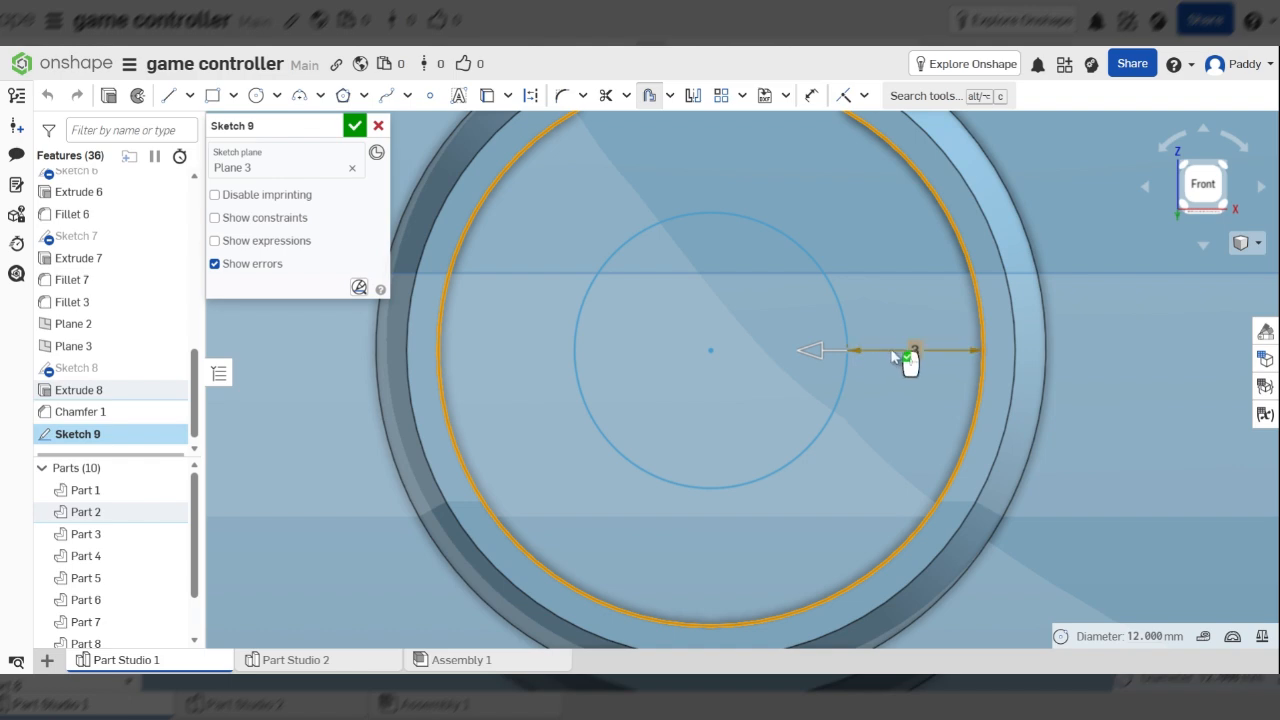
double_click(913, 349)
text(4)
key(Return)
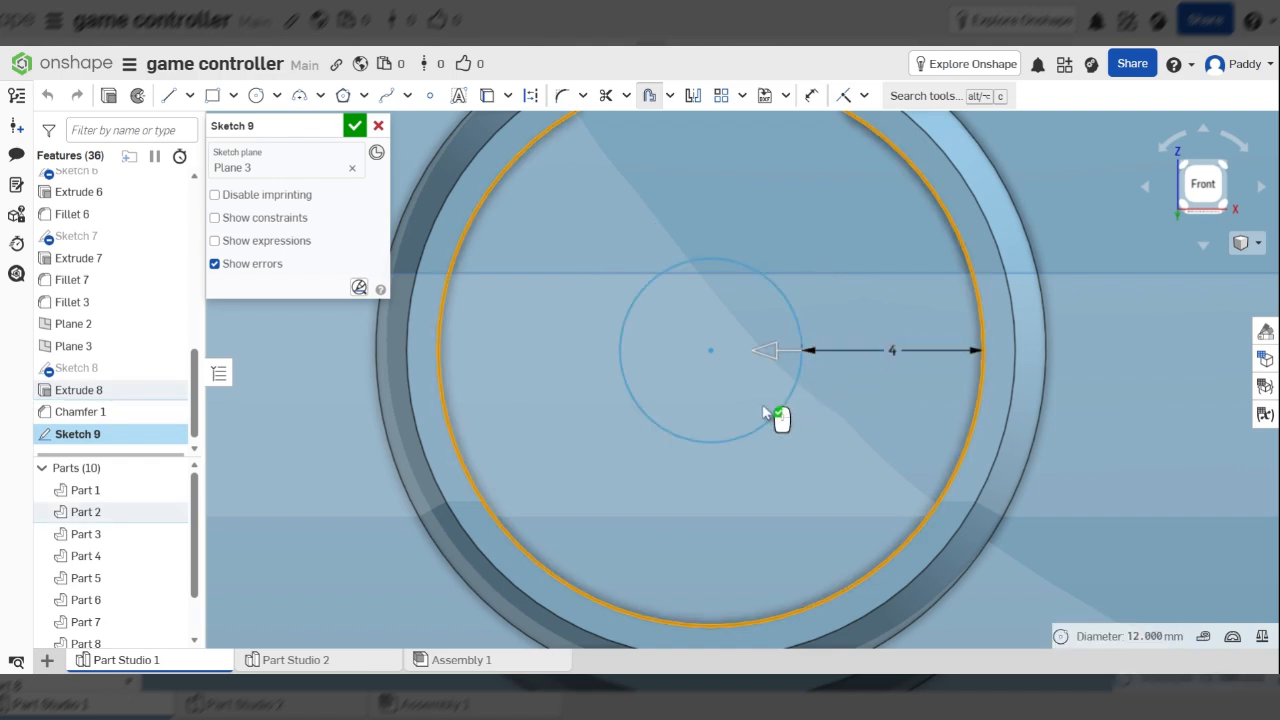
- Place the offset circle inside the ring and accept its offset dimension as 8 mm
scroll(771, 420, down, 3)
scroll(706, 389, down, 3)
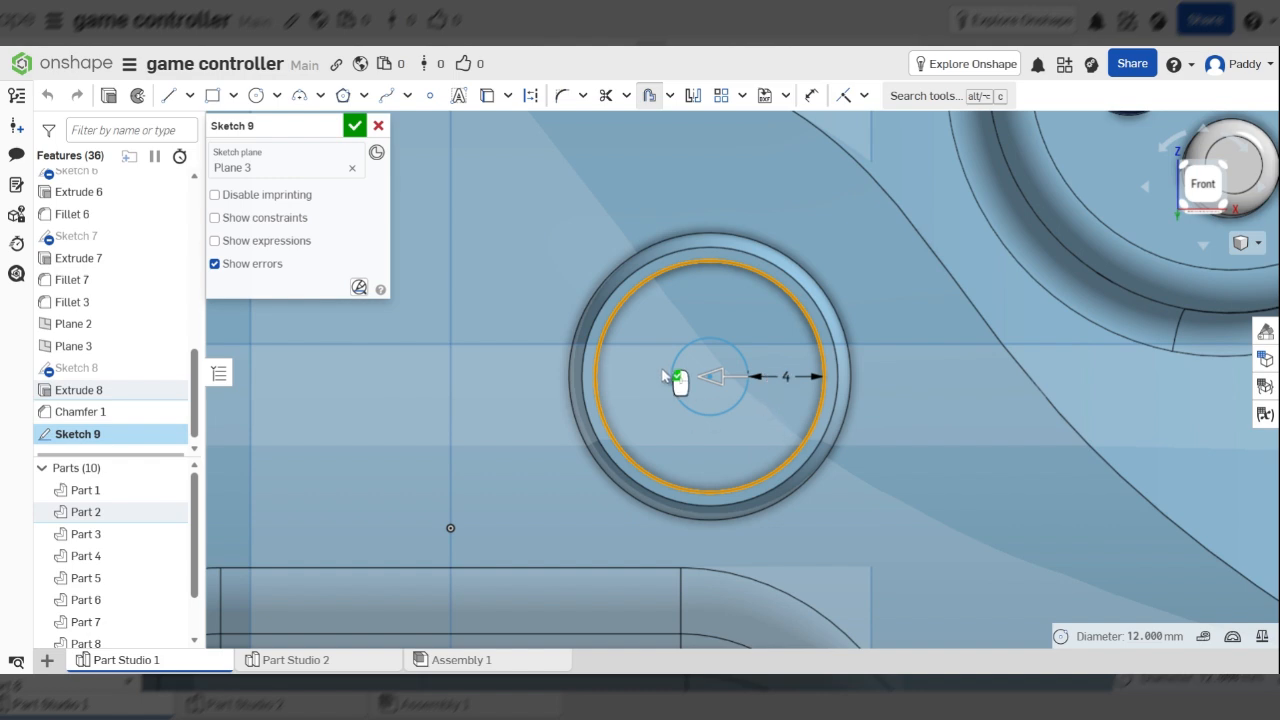
scroll(696, 379, down, 3)
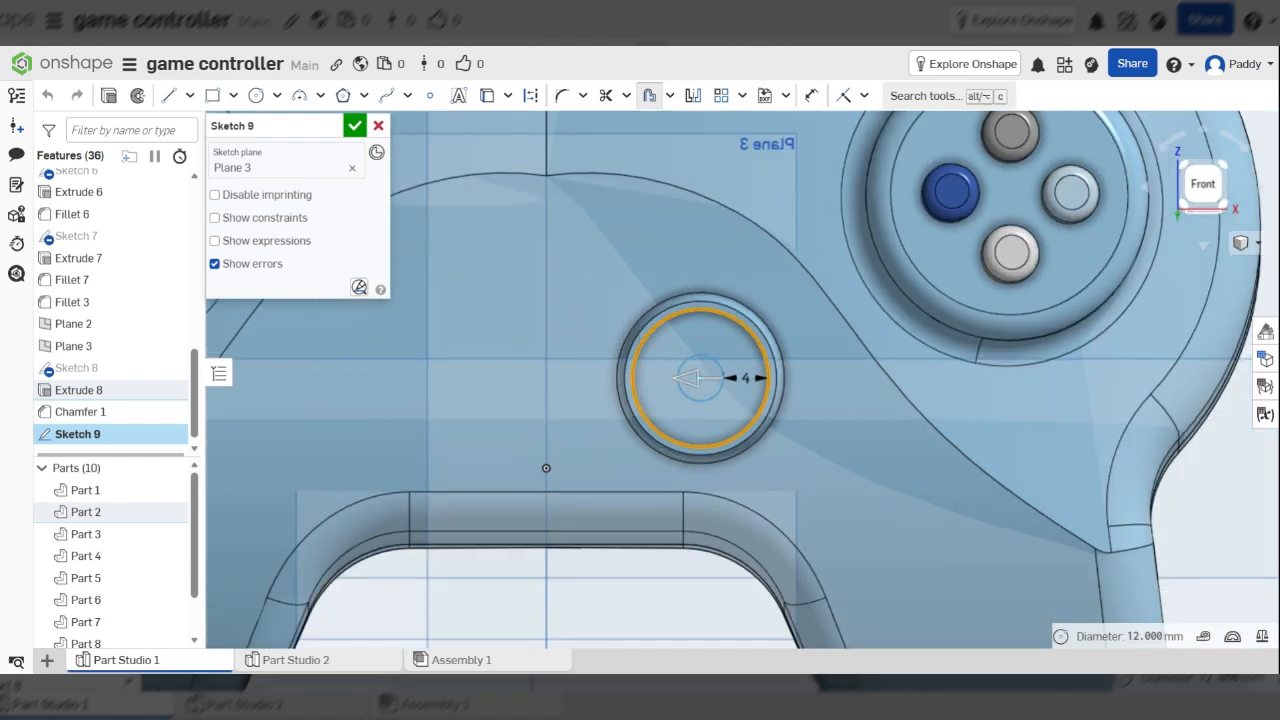
scroll(749, 366, down, 3)
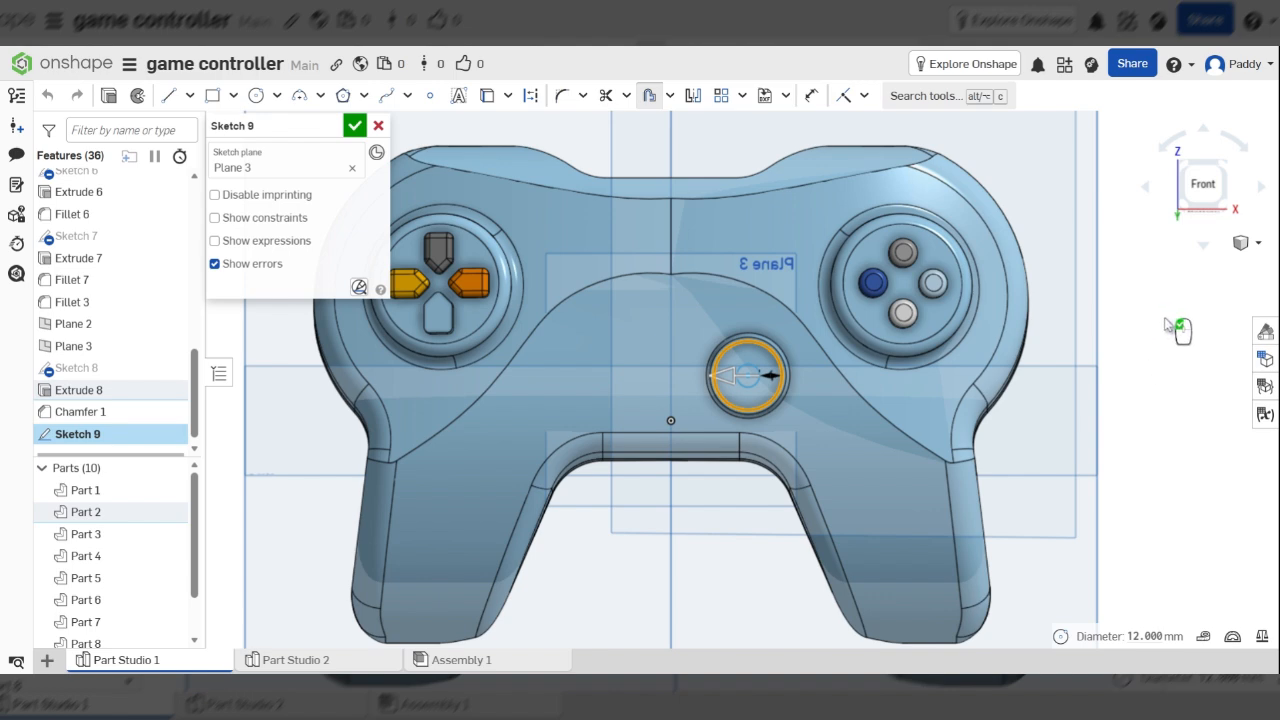
scroll(1175, 348, down, 5)
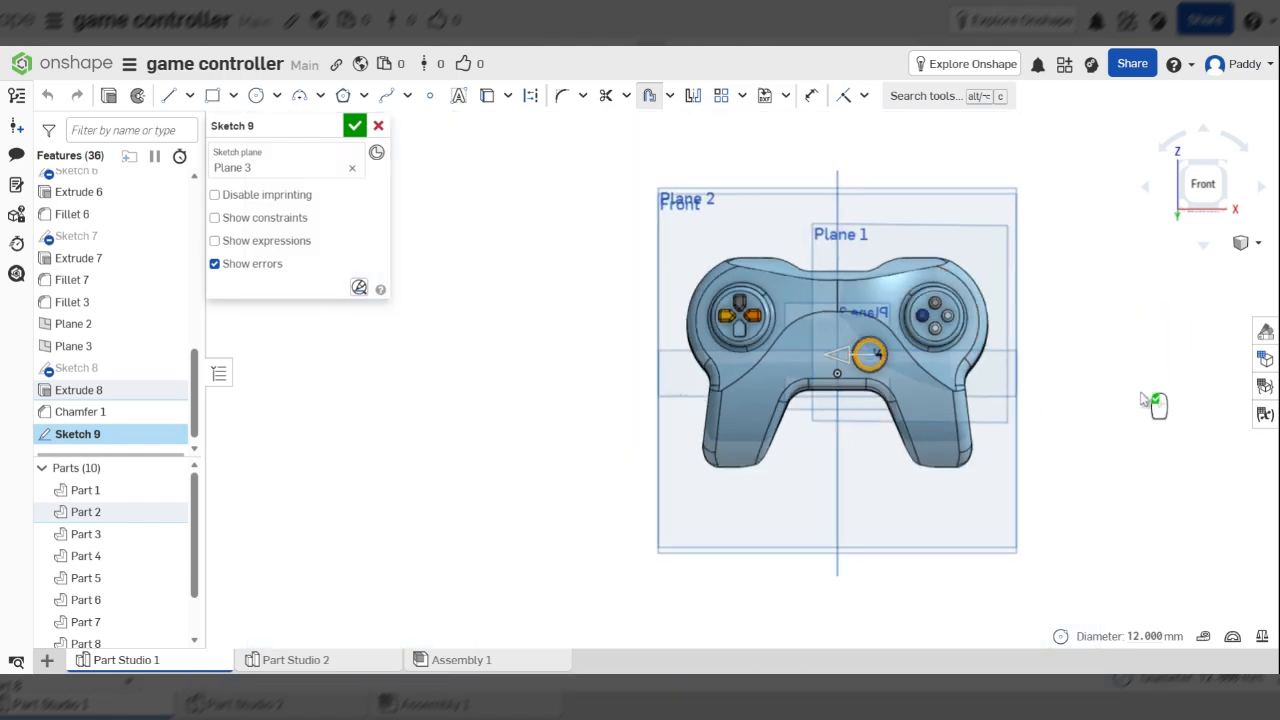
click(1114, 349)
scroll(834, 352, up, 1)
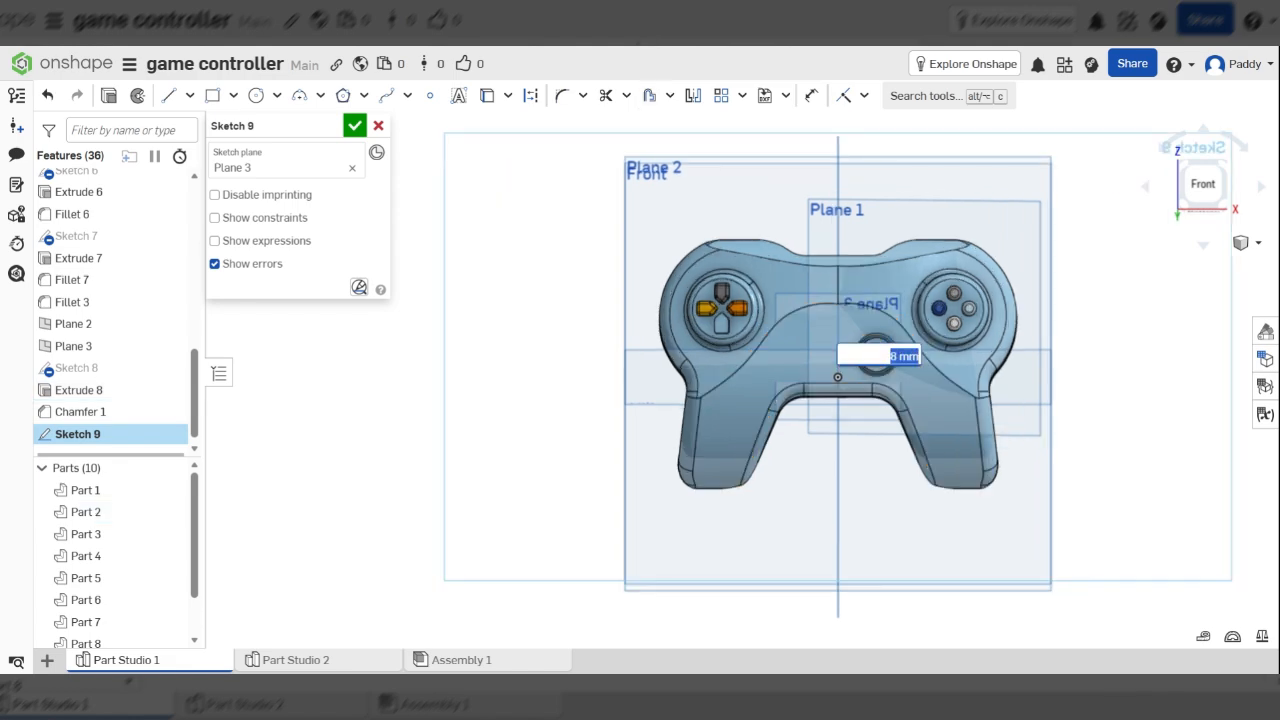
text(9)
key(Return)
scroll(929, 324, up, 8)
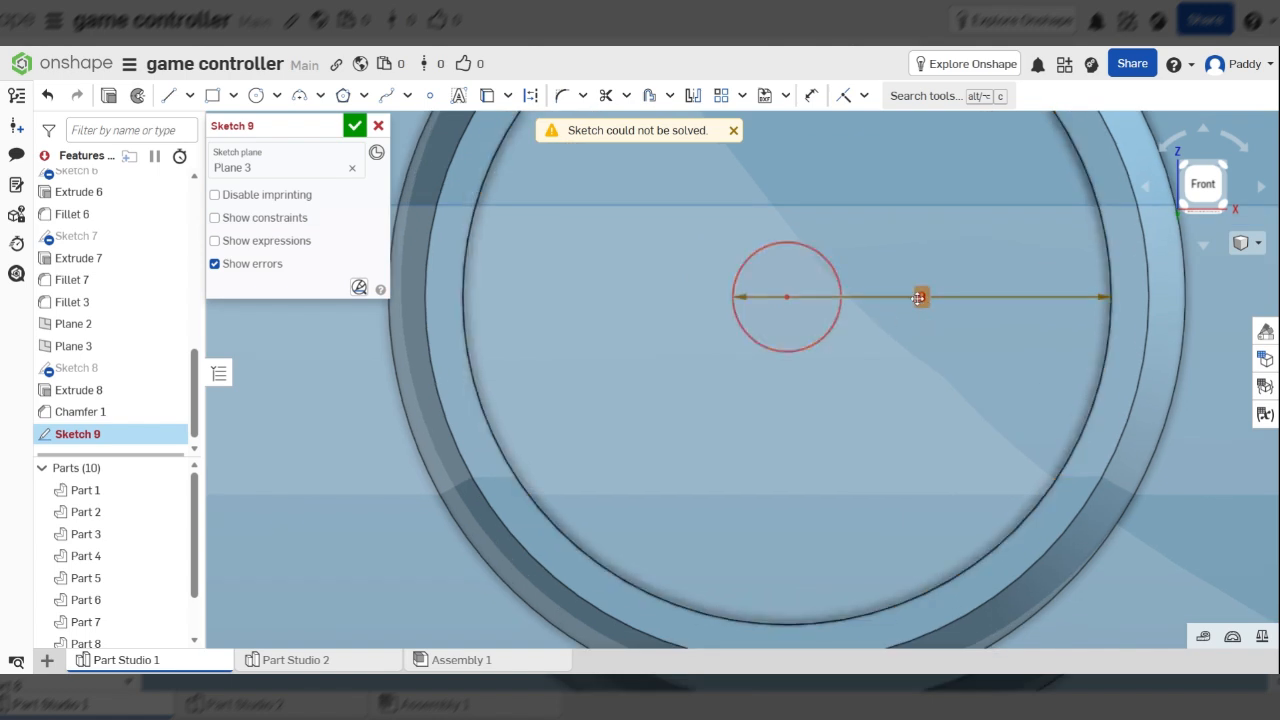
- Restore the circle's offset dimension after deleting it and set it to 4 mm
scroll(918, 298, down, 4)
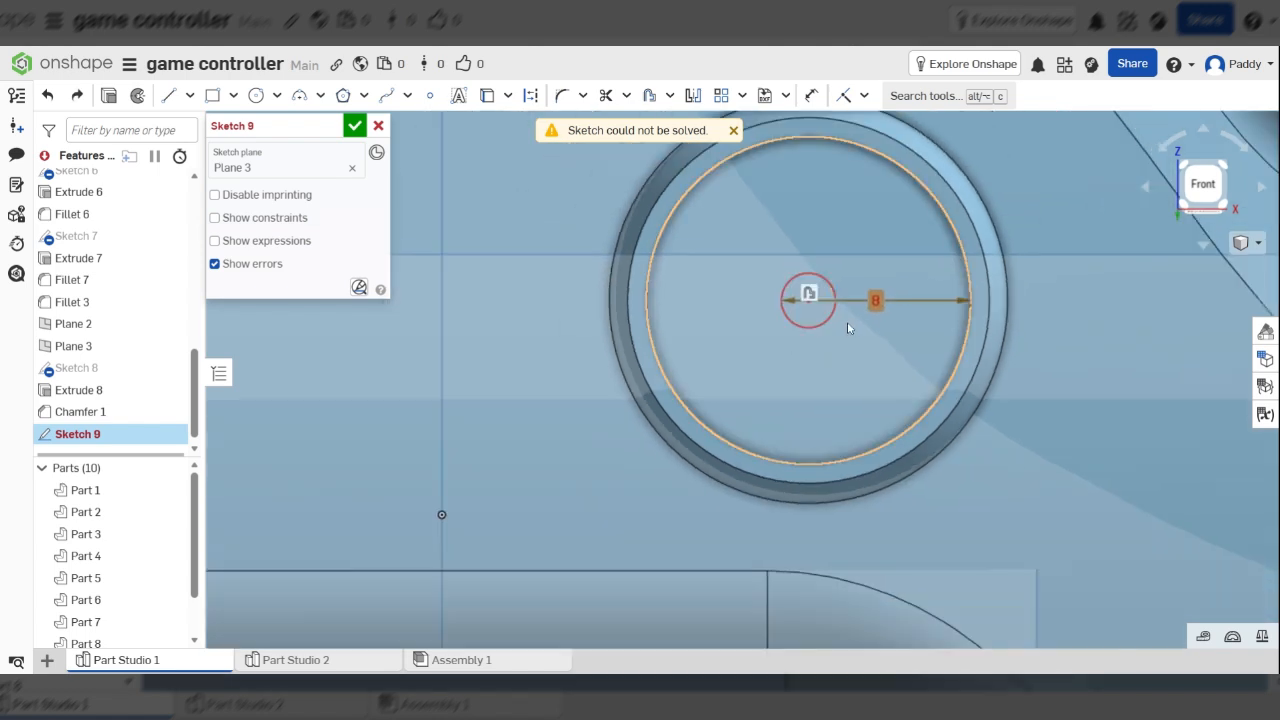
key(Delete)
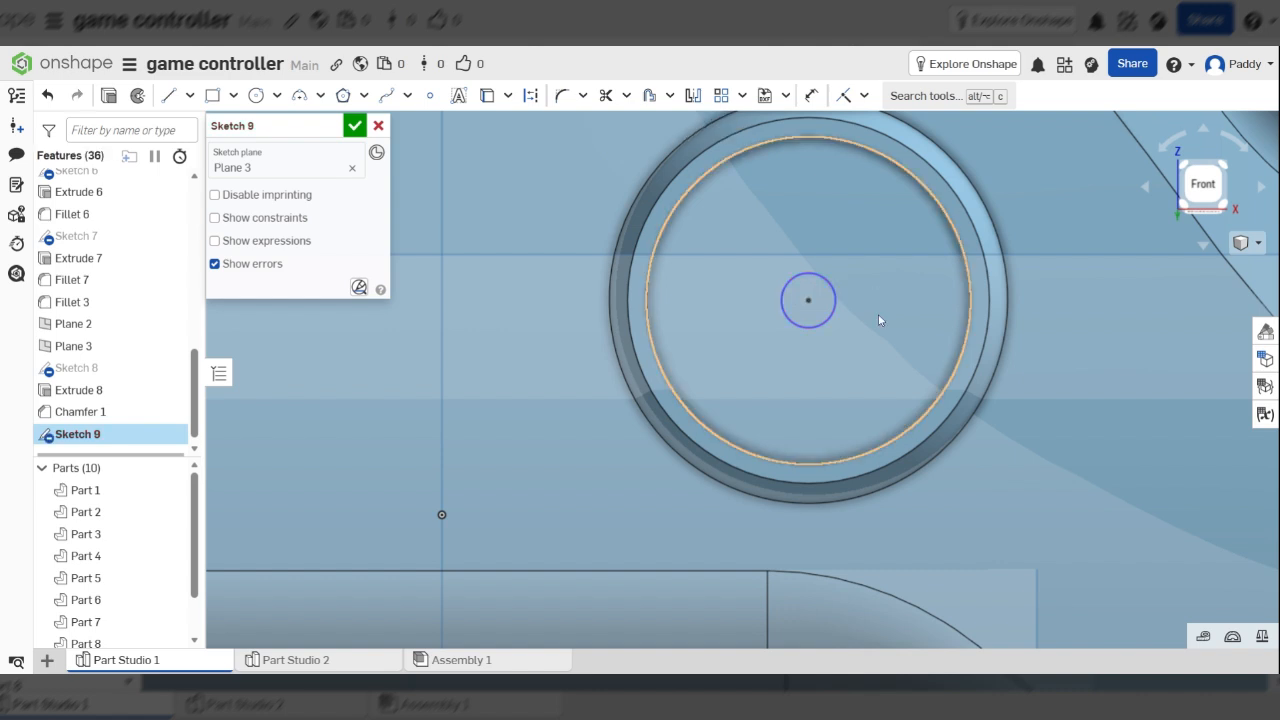
key(ctrl+z)
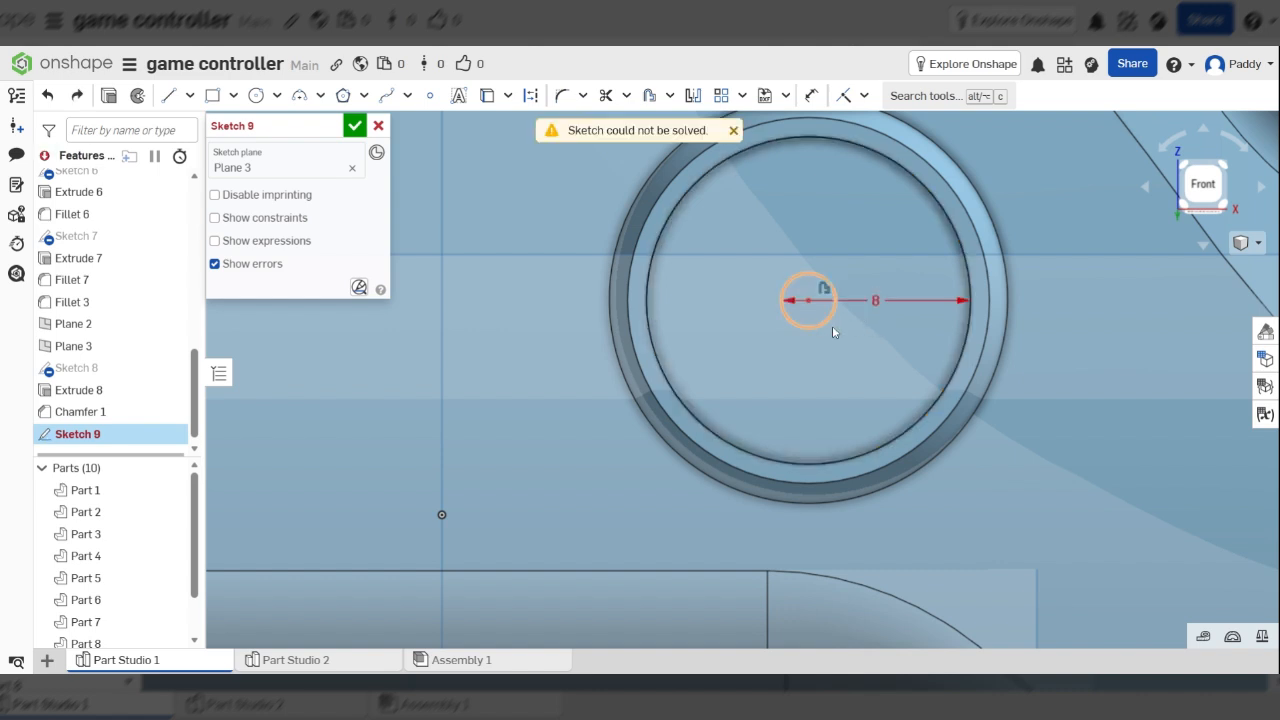
double_click(878, 302)
key(Return)
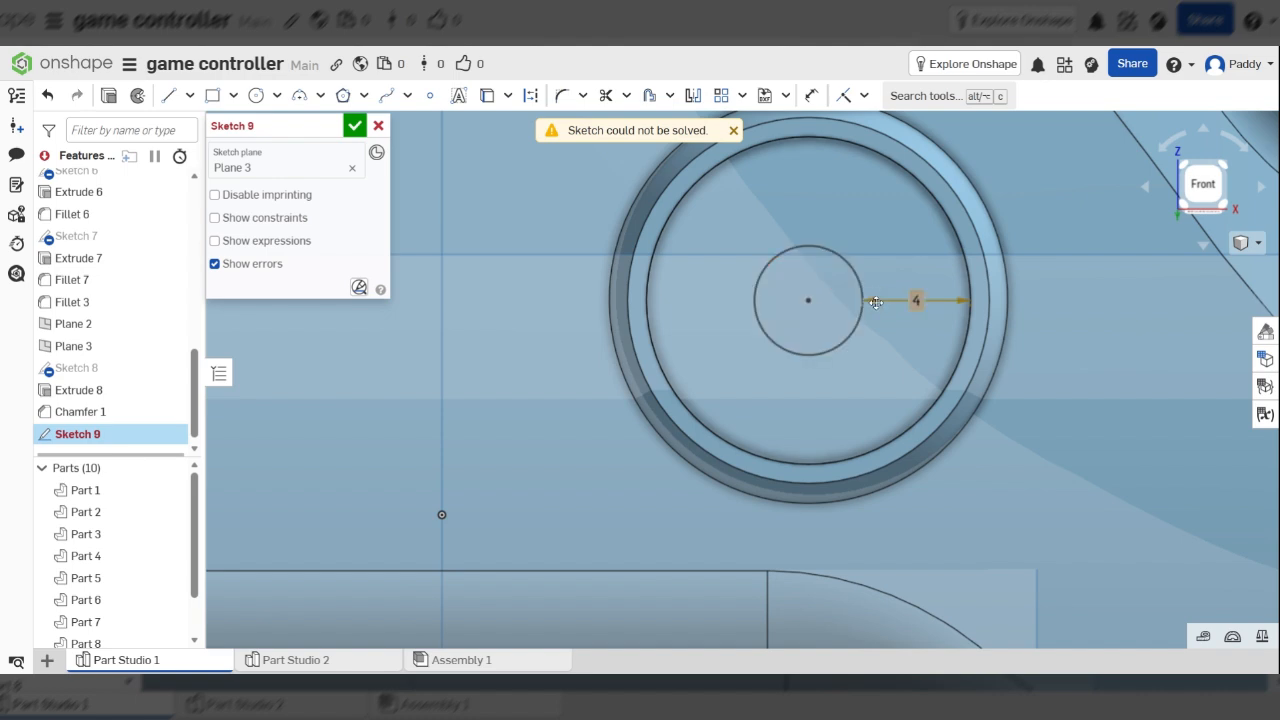
scroll(853, 308, up, 2)
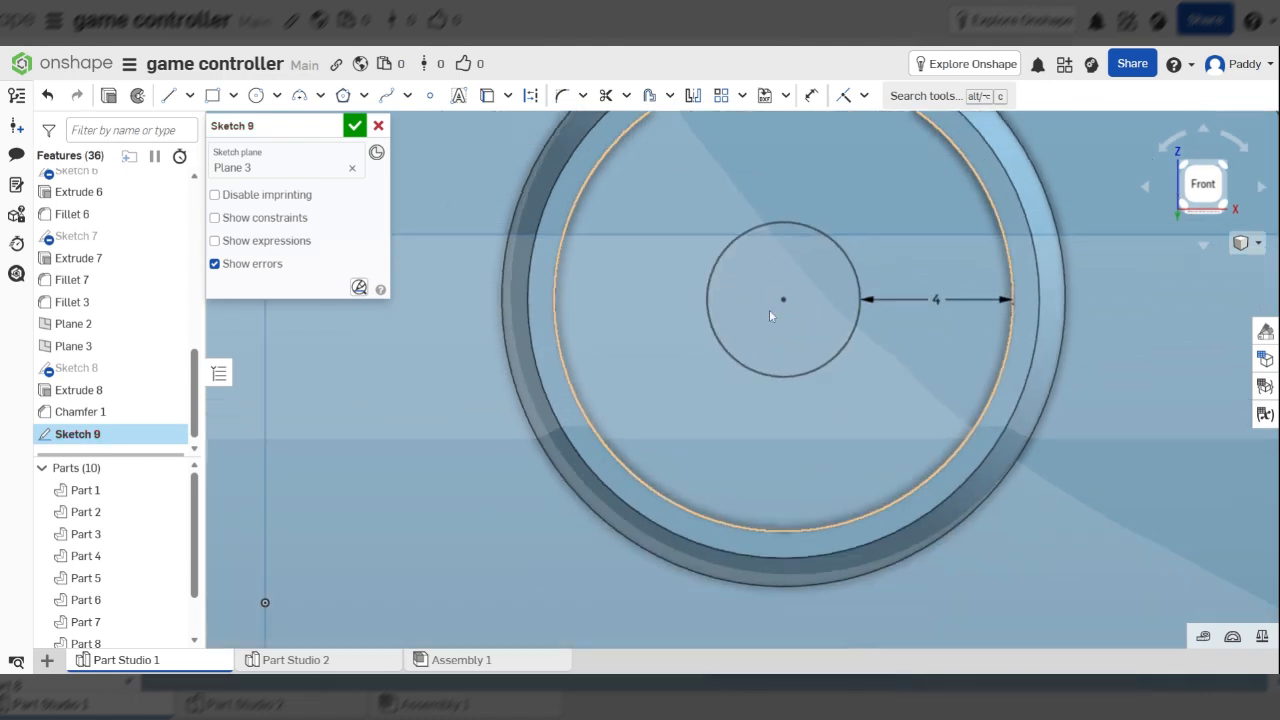
- Extrude the small circle 7 mm outward from the controller's front face, adding it to Part 2
scroll(769, 309, down, 1)
click(110, 98)
scroll(853, 240, down, 5)
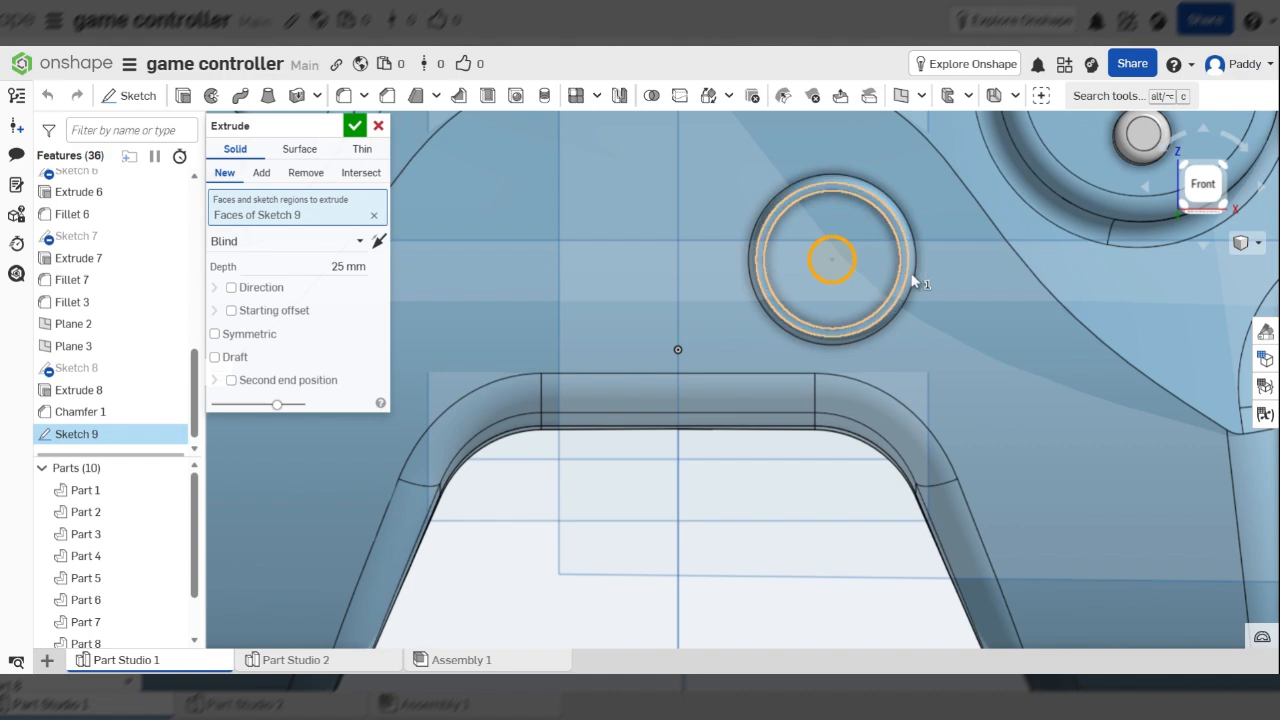
scroll(873, 280, down, 3)
right_drag(879, 280, 871, 279)
right_drag(843, 279, 1088, 281)
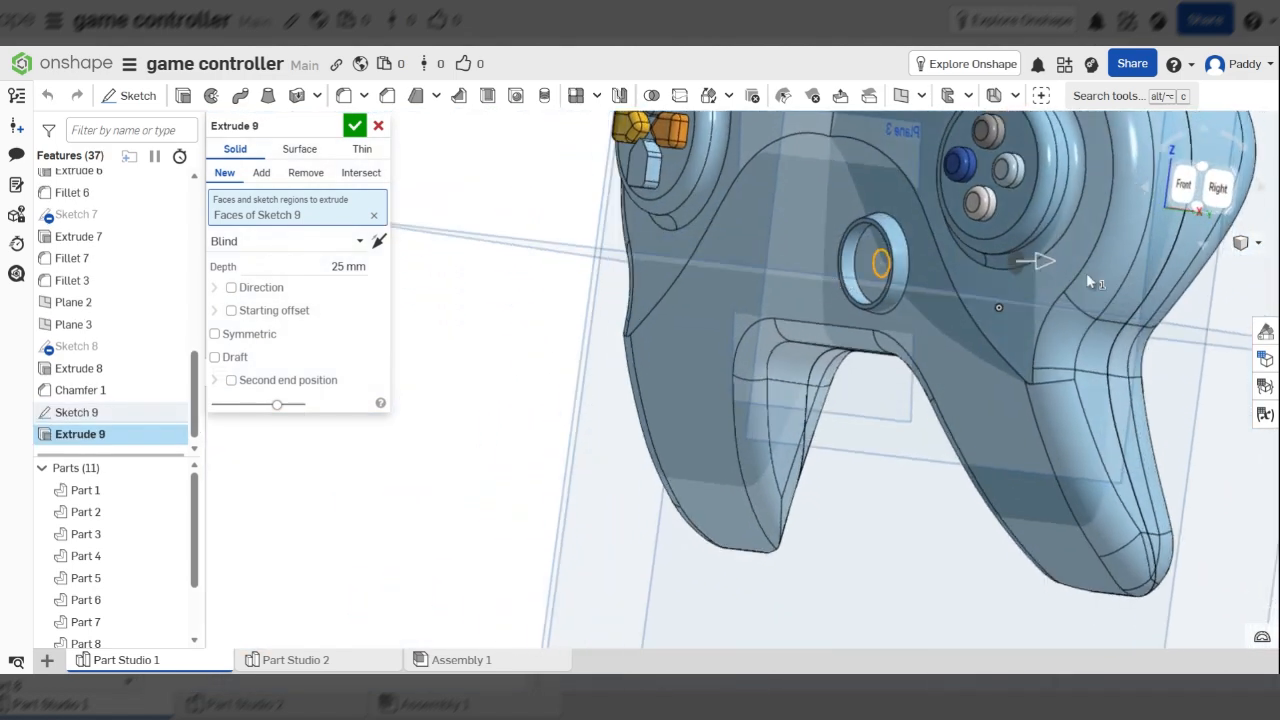
drag(857, 279, 437, 265)
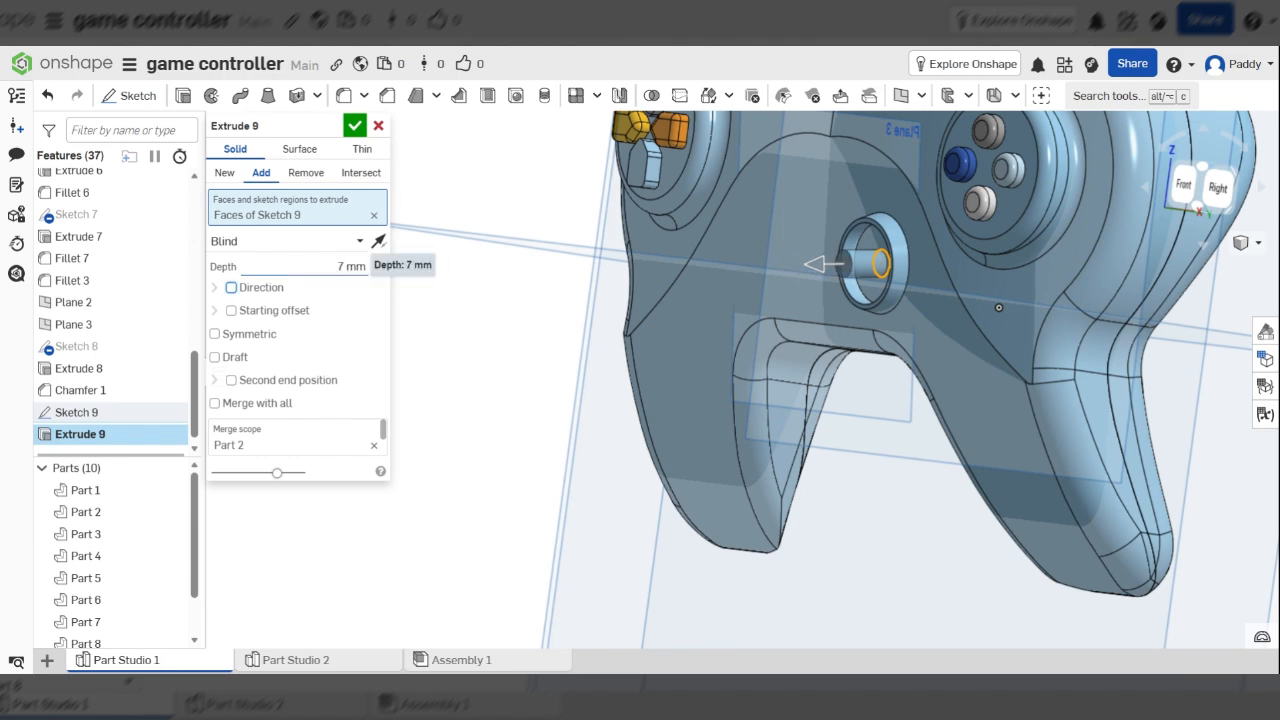
click(355, 125)
- Examine how far the thumbstick post projects beyond the ring from the right side and the front
right_drag(1028, 487, 991, 392)
click(1200, 190)
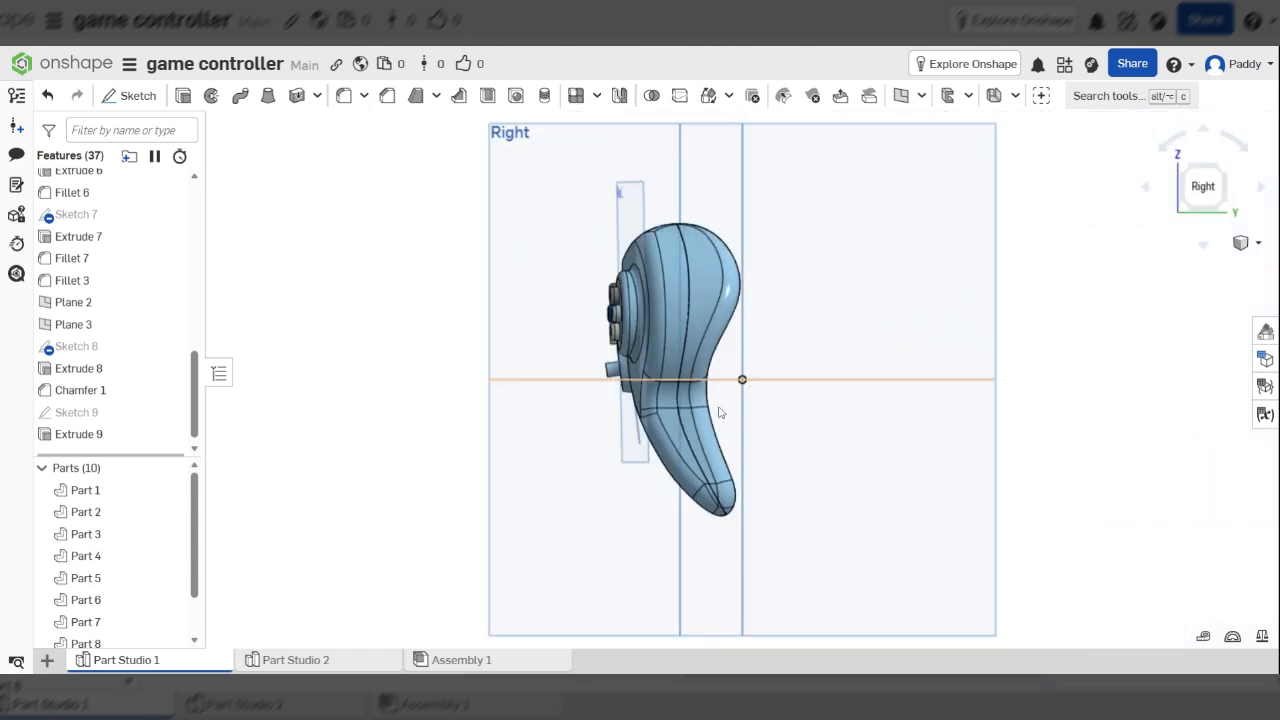
scroll(583, 378, up, 5)
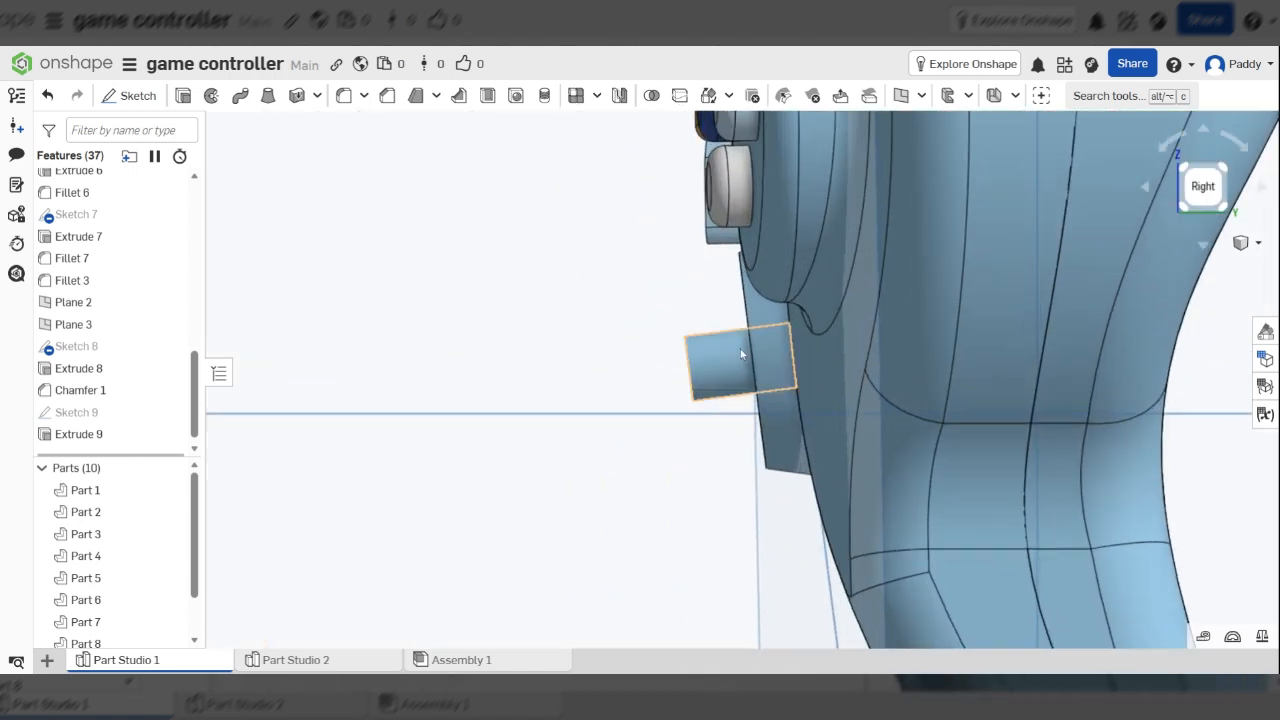
scroll(600, 372, down, 5)
right_drag(574, 363, 840, 321)
scroll(568, 385, up, 10)
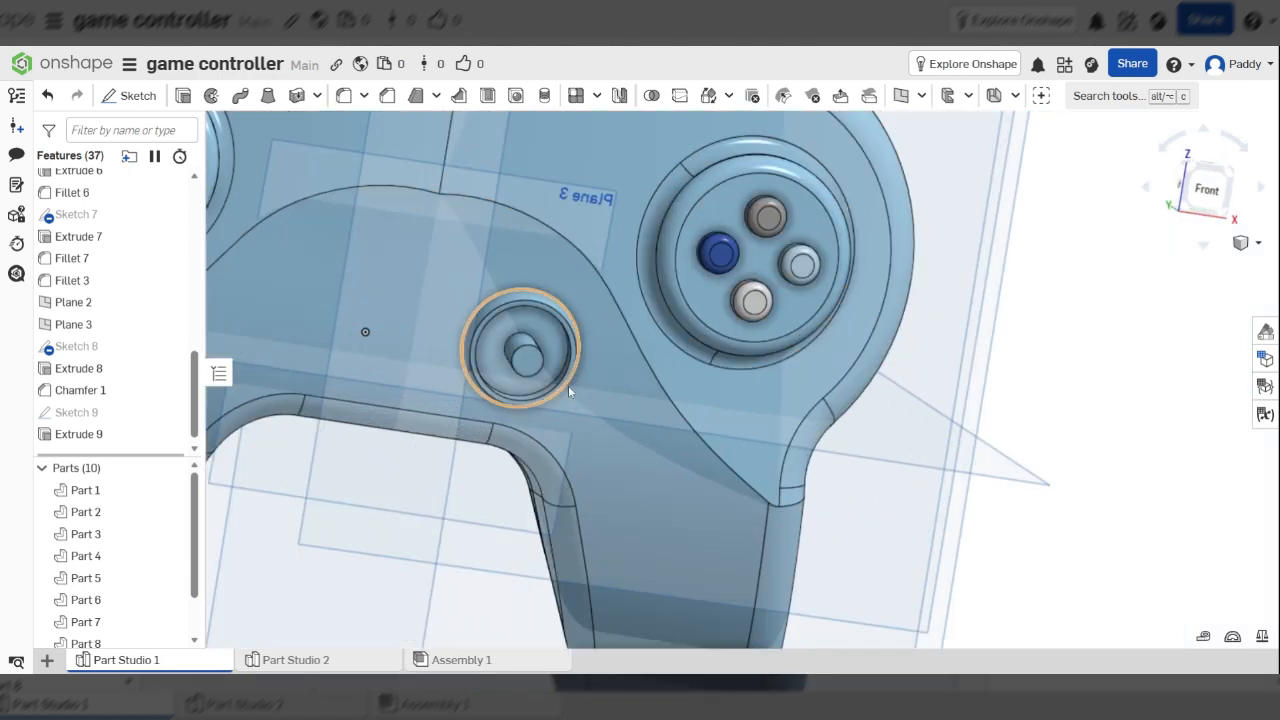
- Start a new sketch on the thumbstick post's circular end face, viewed squarely
click(517, 275)
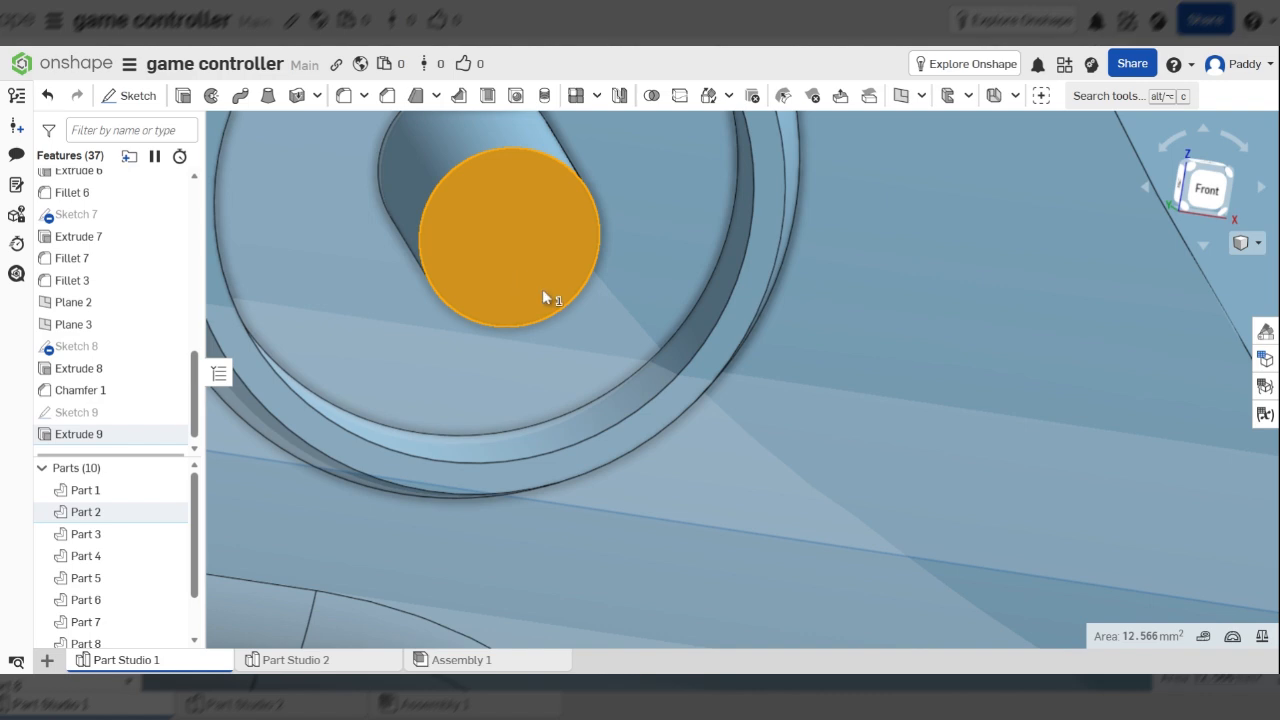
key(n)
scroll(728, 384, down, 8)
scroll(728, 390, up, 4)
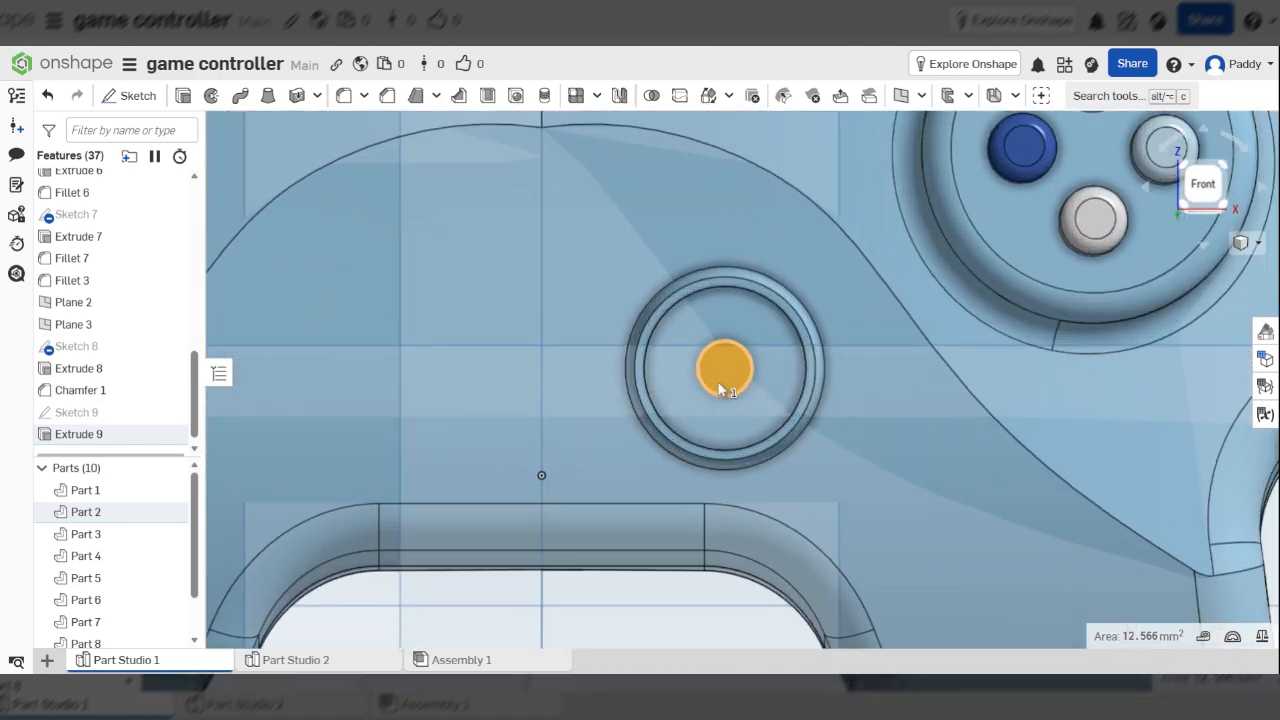
scroll(752, 380, up, 4)
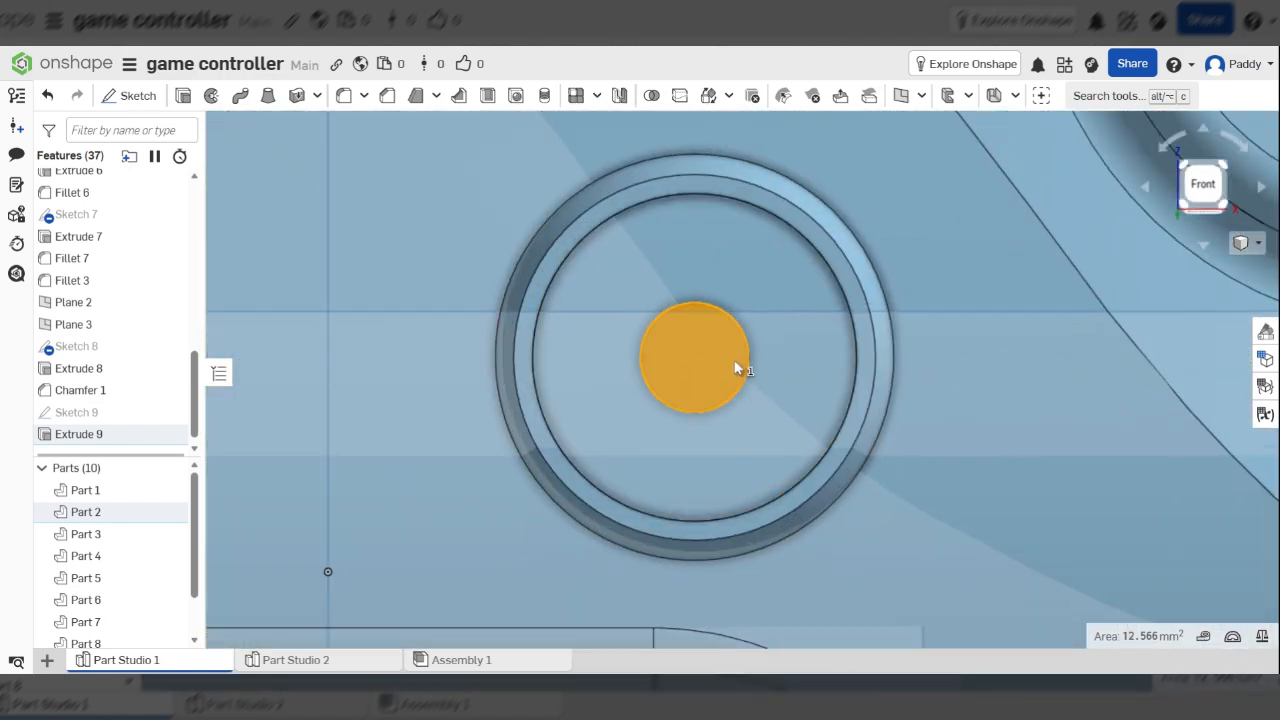
key(Left)
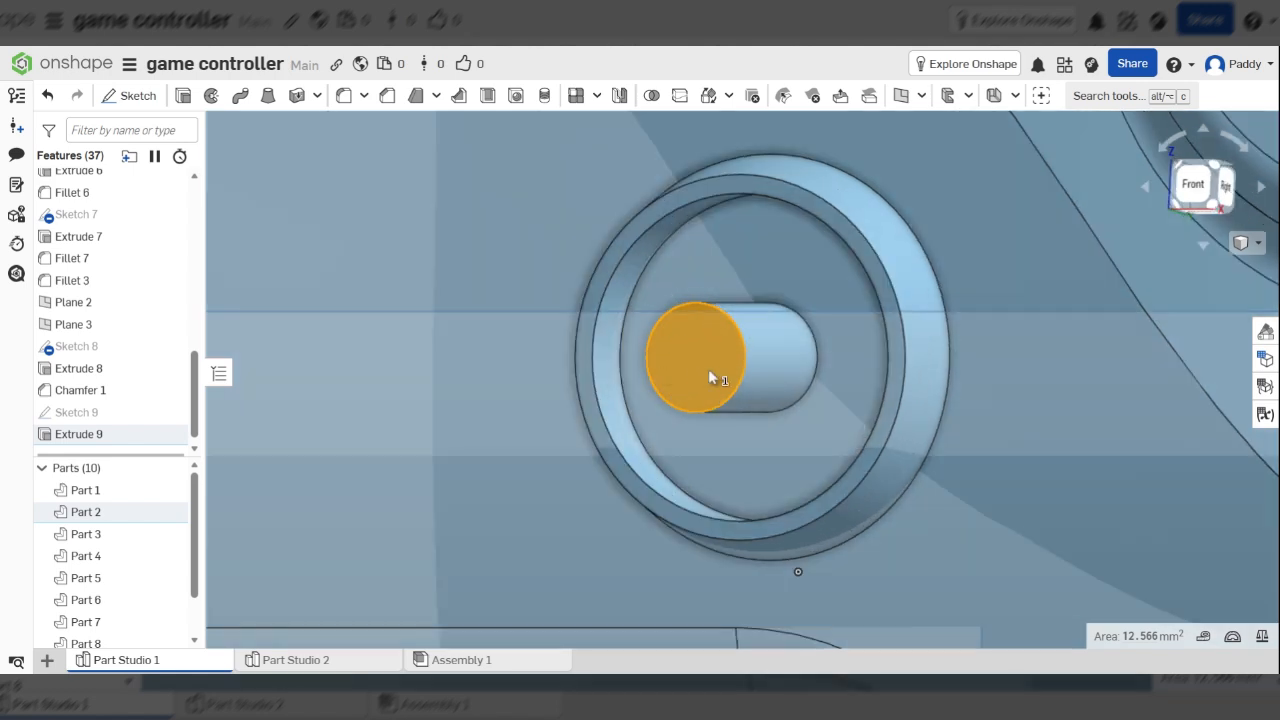
key(n)
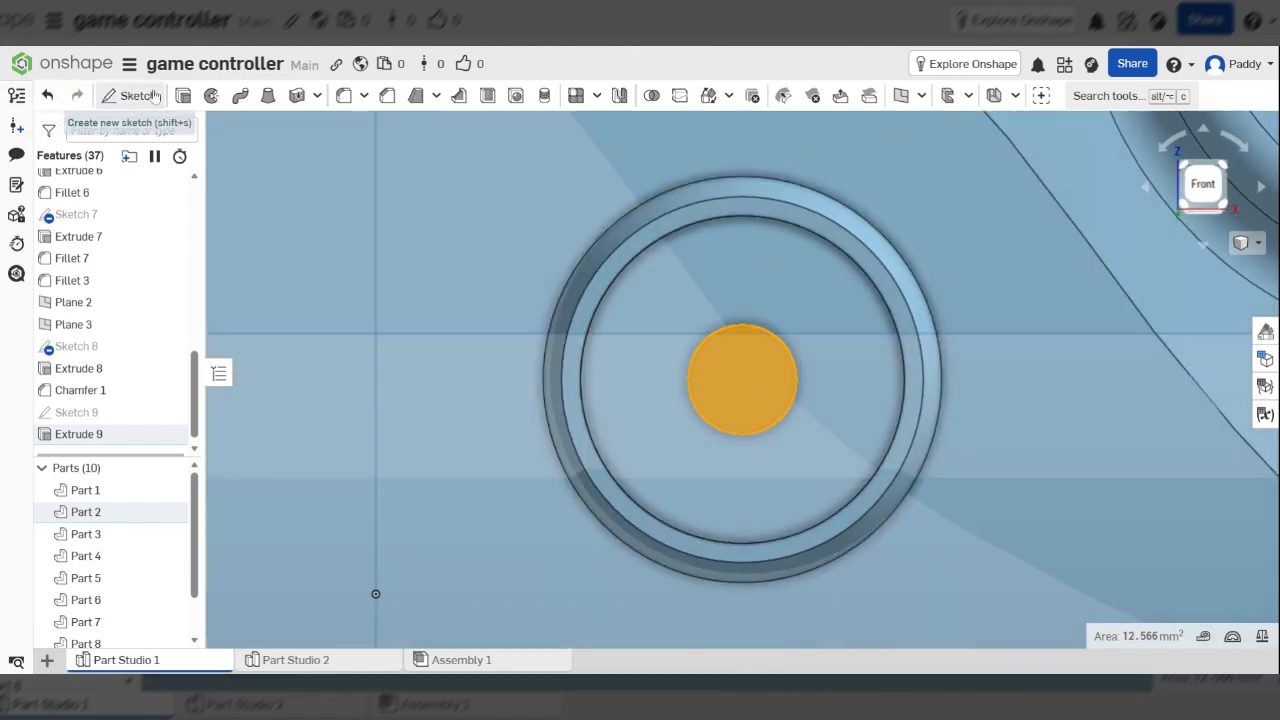
click(148, 95)
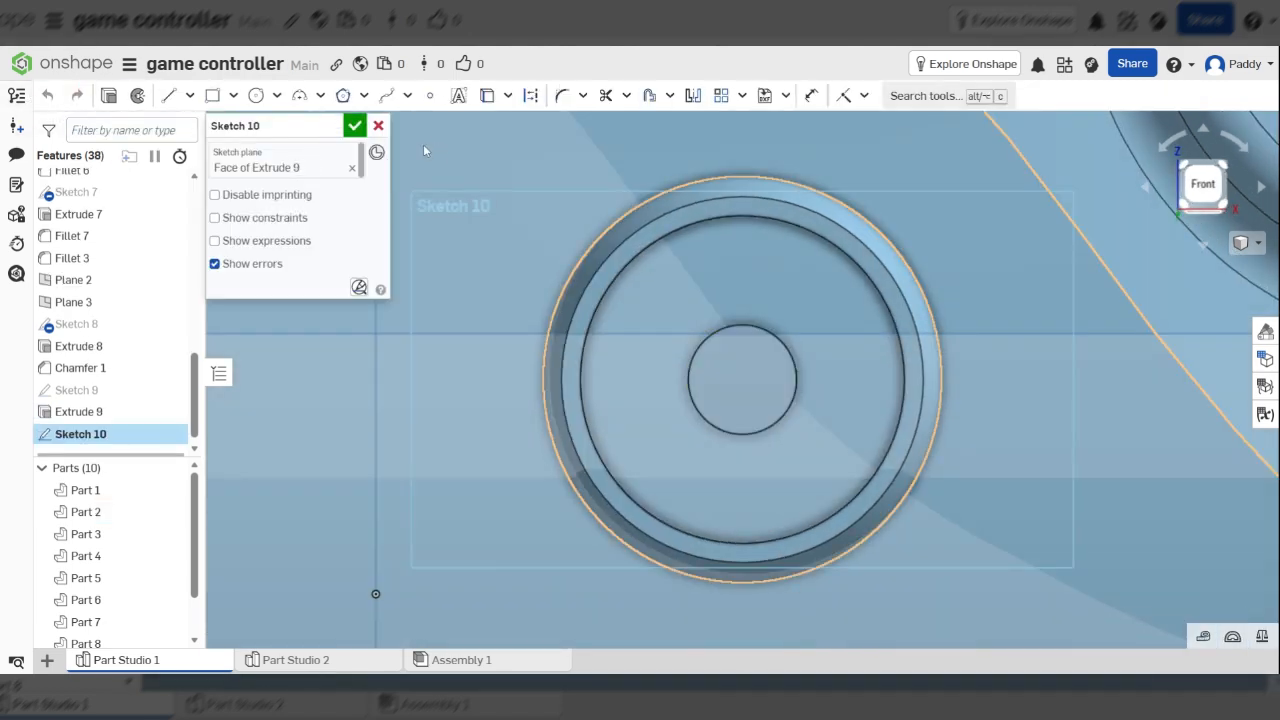
- Project the ring's circular edge at the inner side of its chamfer into the sketch on the post's end face
click(486, 96)
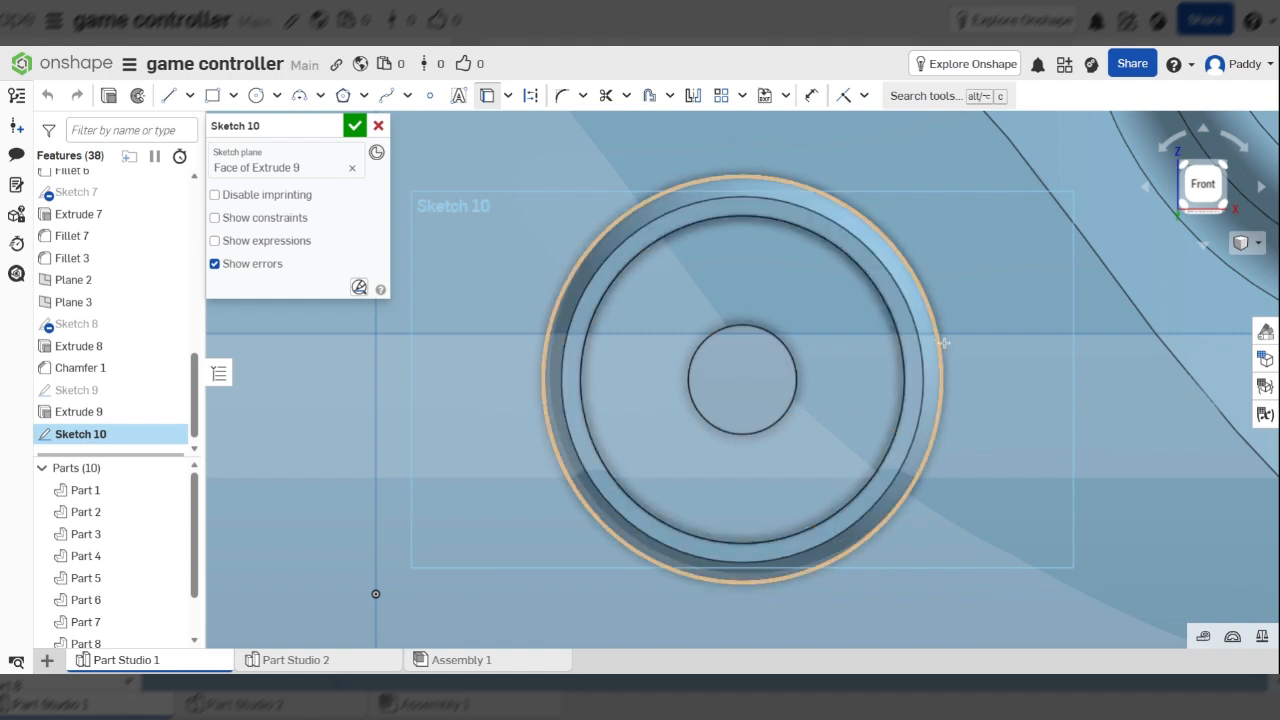
scroll(840, 358, down, 2)
click(808, 393)
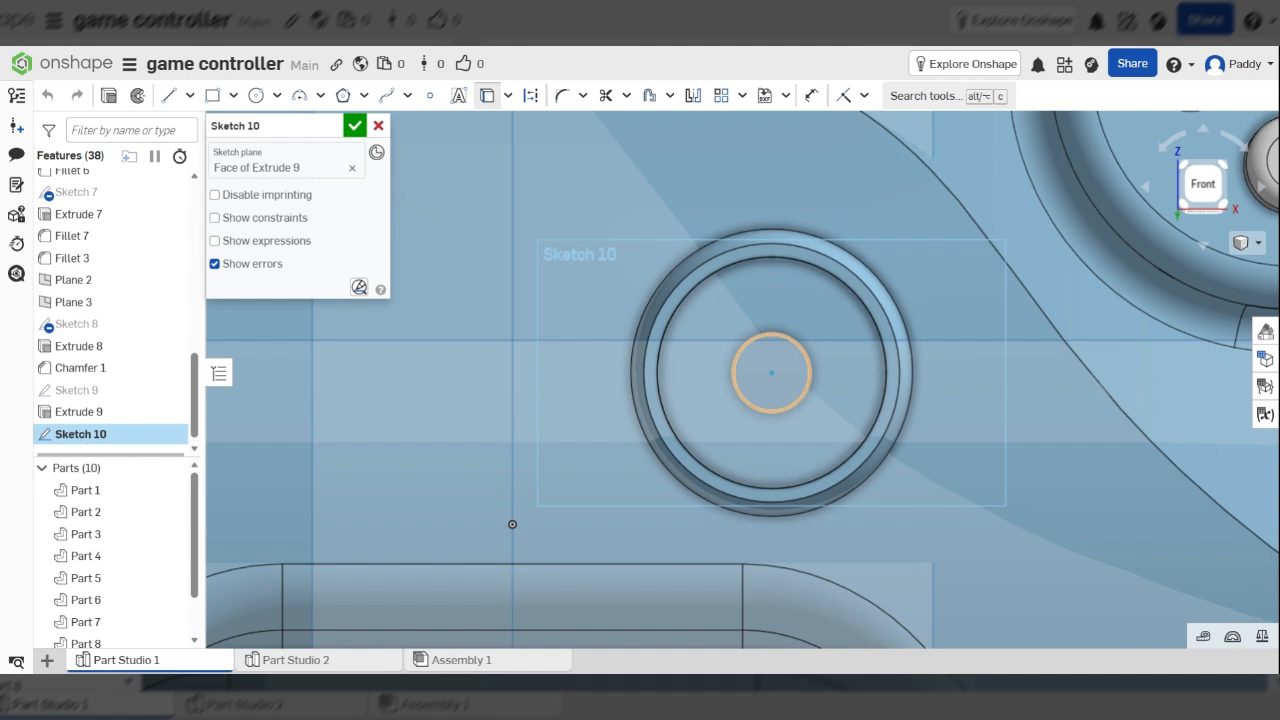
scroll(880, 356, up, 3)
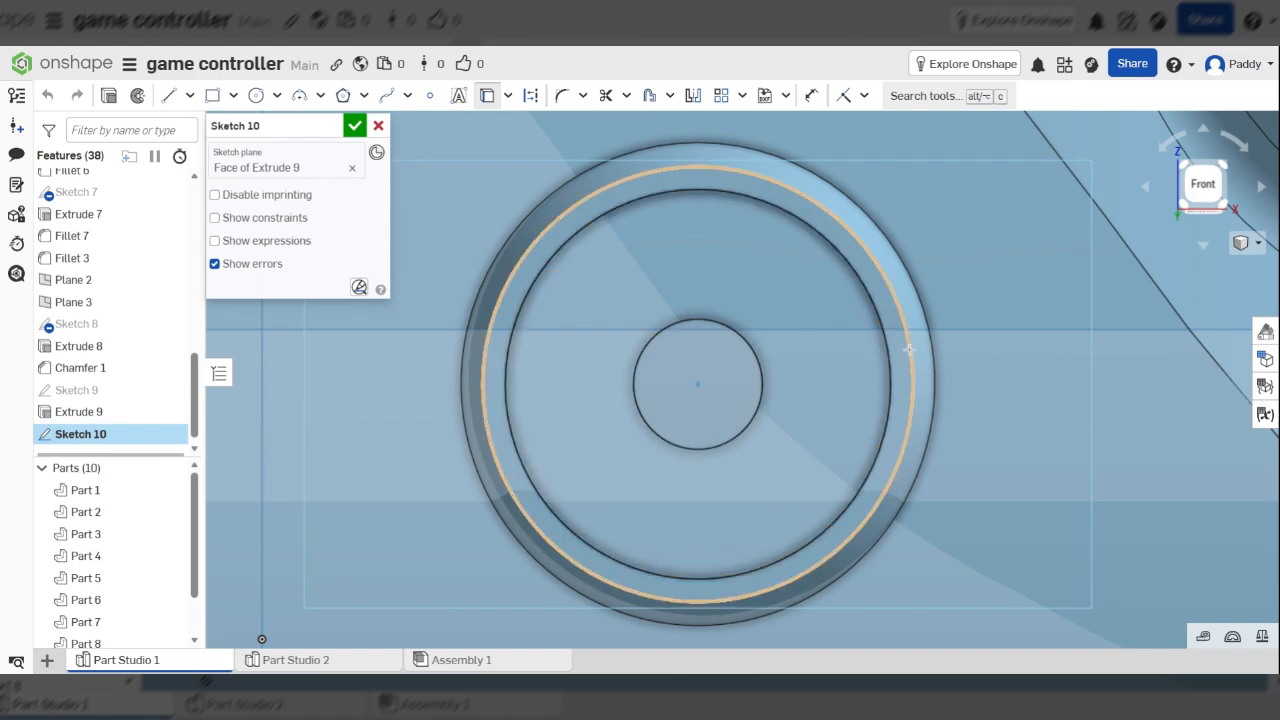
click(911, 350)
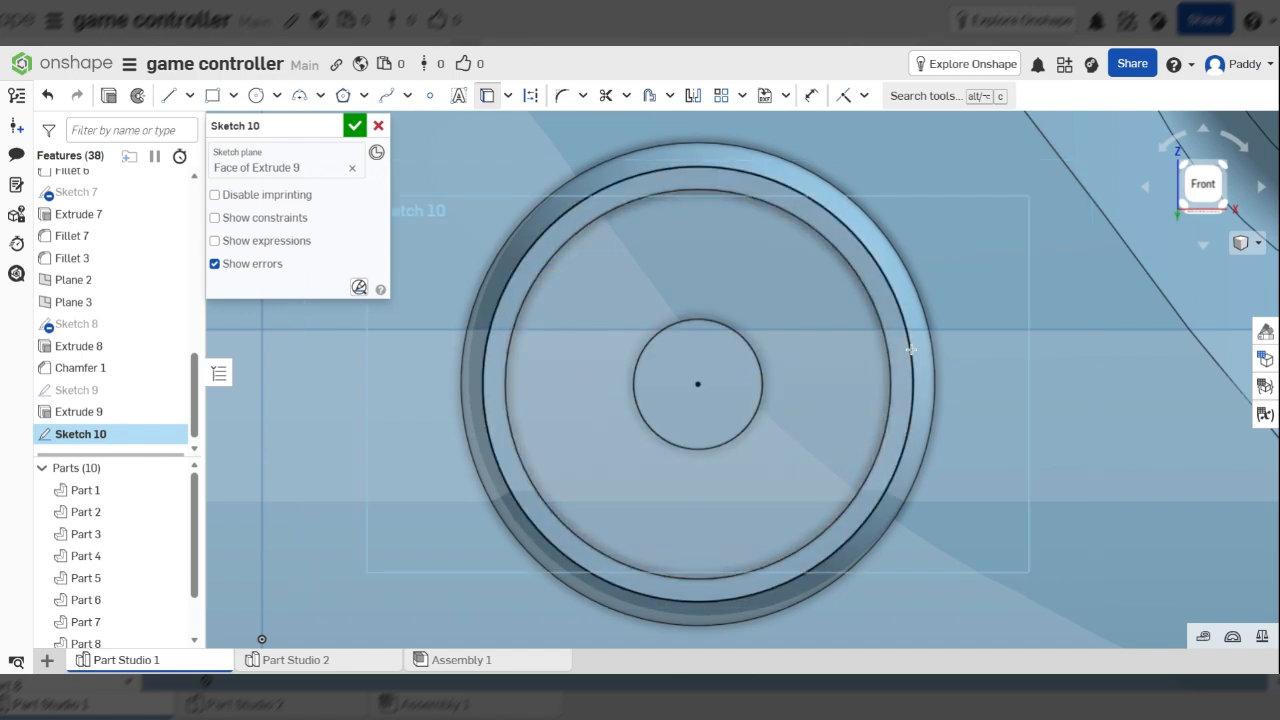
- Extrude the full circular area of the cap sketch, including the post's circle, 3 mm outward and add it to Part 2
scroll(911, 350, down, 3)
mouse_move(988, 380)
right_down()
mouse_move(983, 361)
mouse_move(871, 386)
mouse_move(884, 351)
mouse_move(850, 365)
right_up()
scroll(867, 362, down, 3)
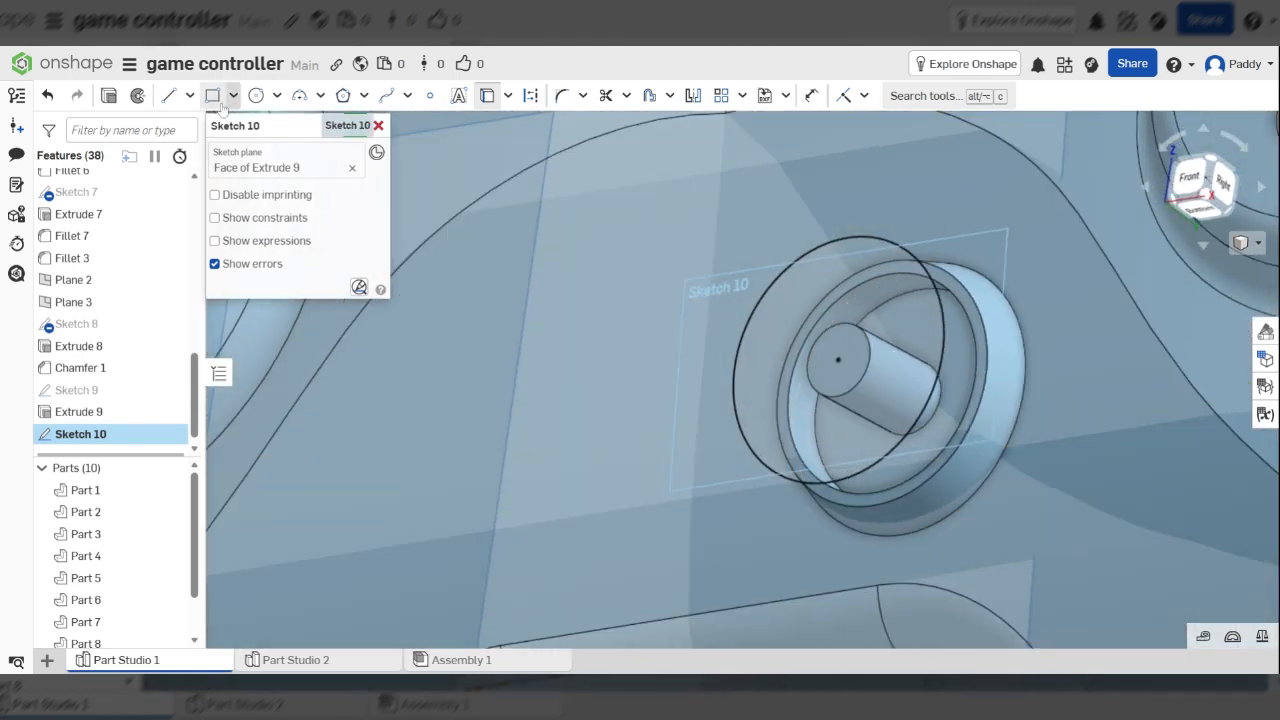
click(109, 96)
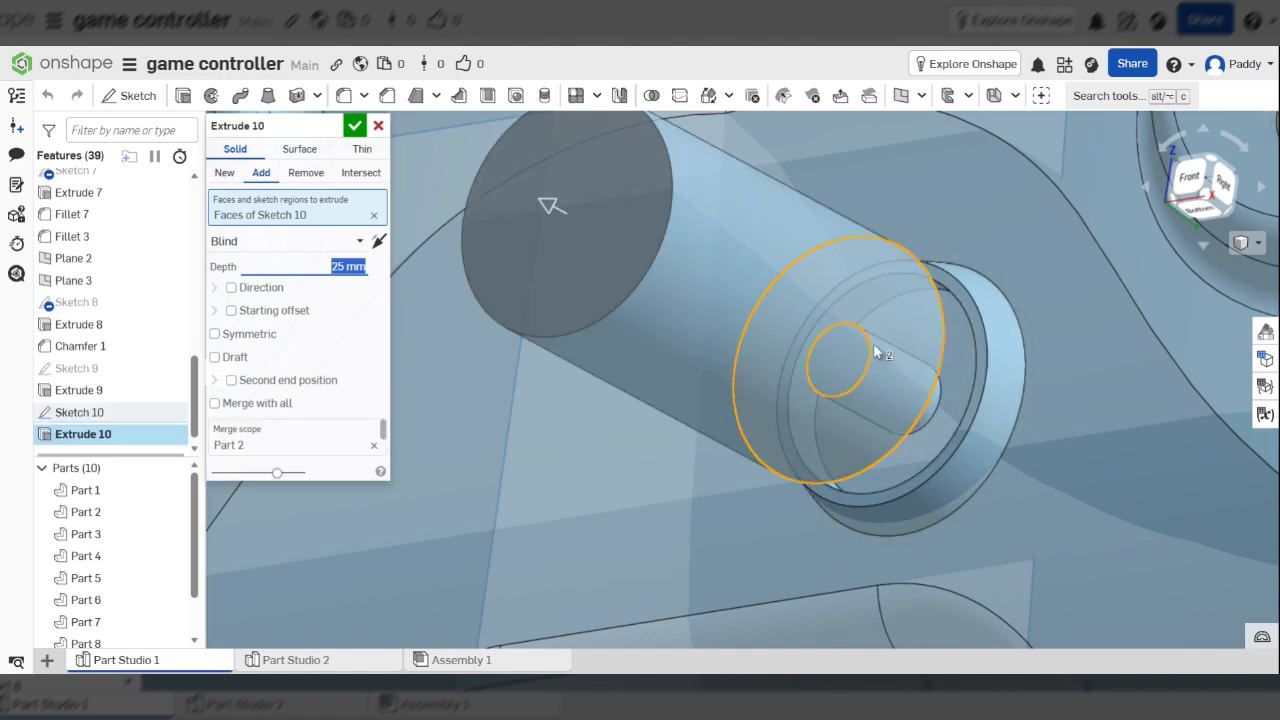
text(3)
key(Return)
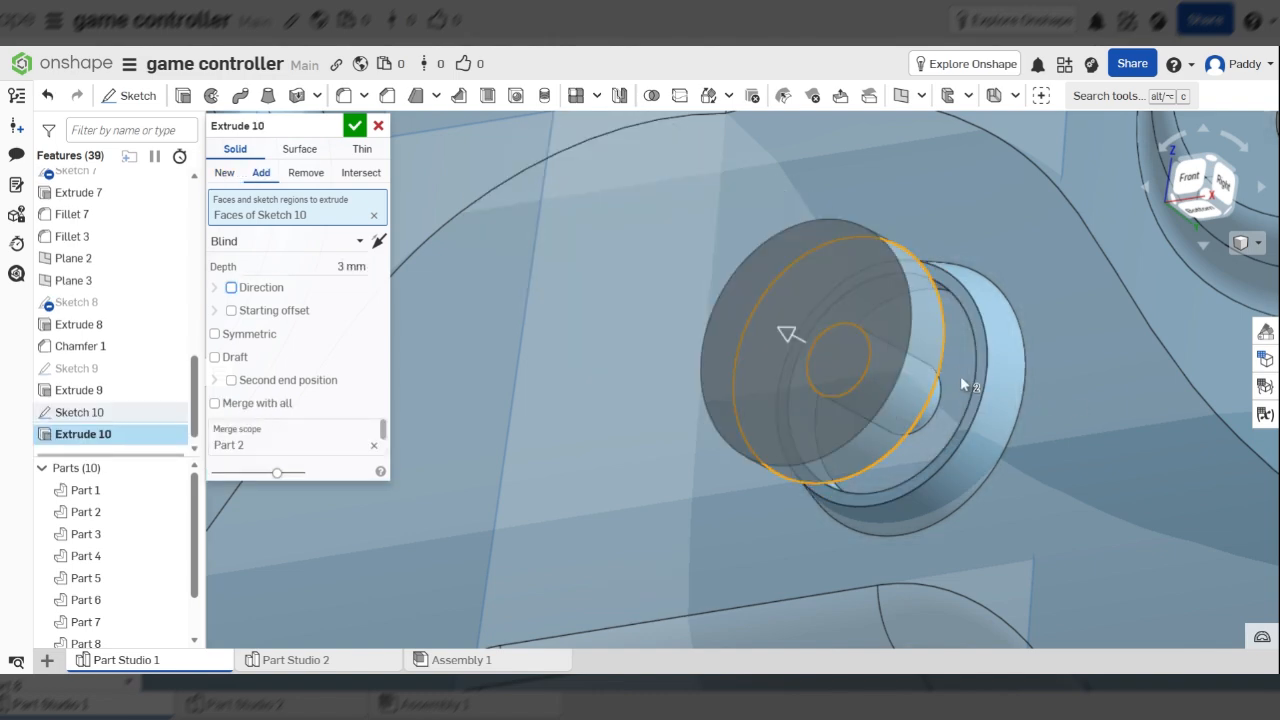
right_drag(960, 375, 923, 373)
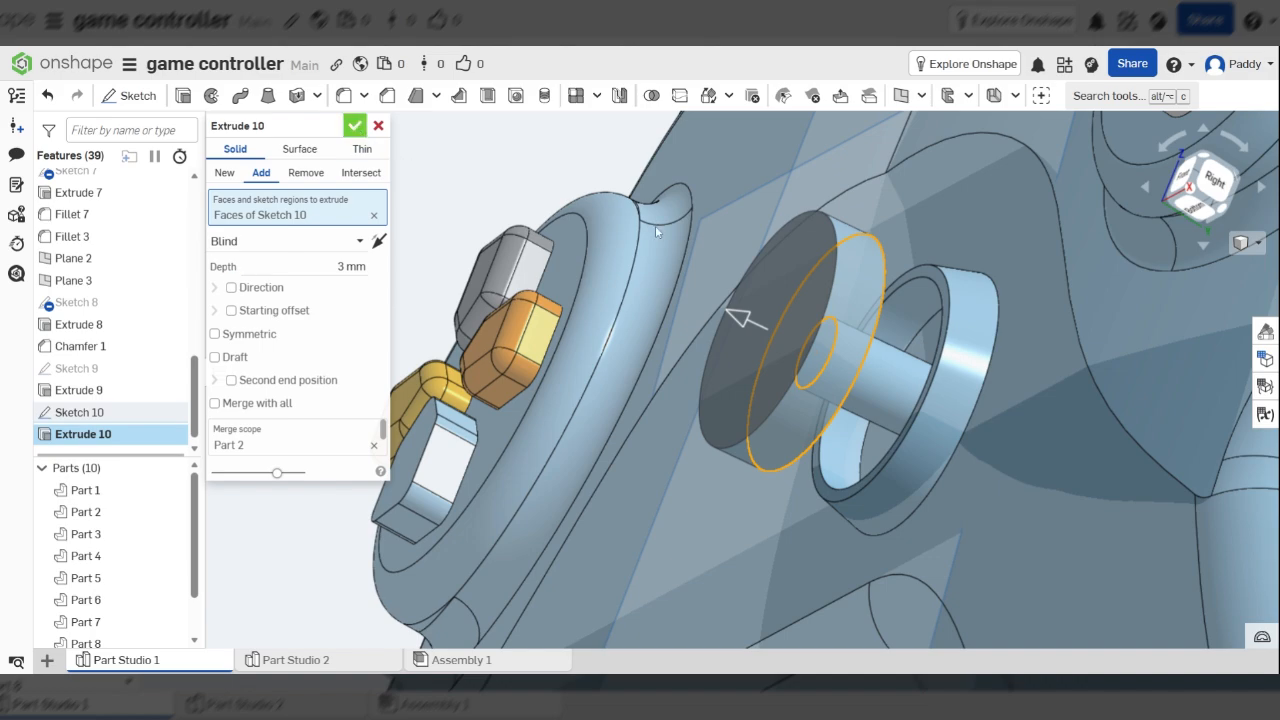
scroll(1050, 368, down, 5)
right_drag(1063, 367, 1138, 335)
scroll(860, 290, up, 3)
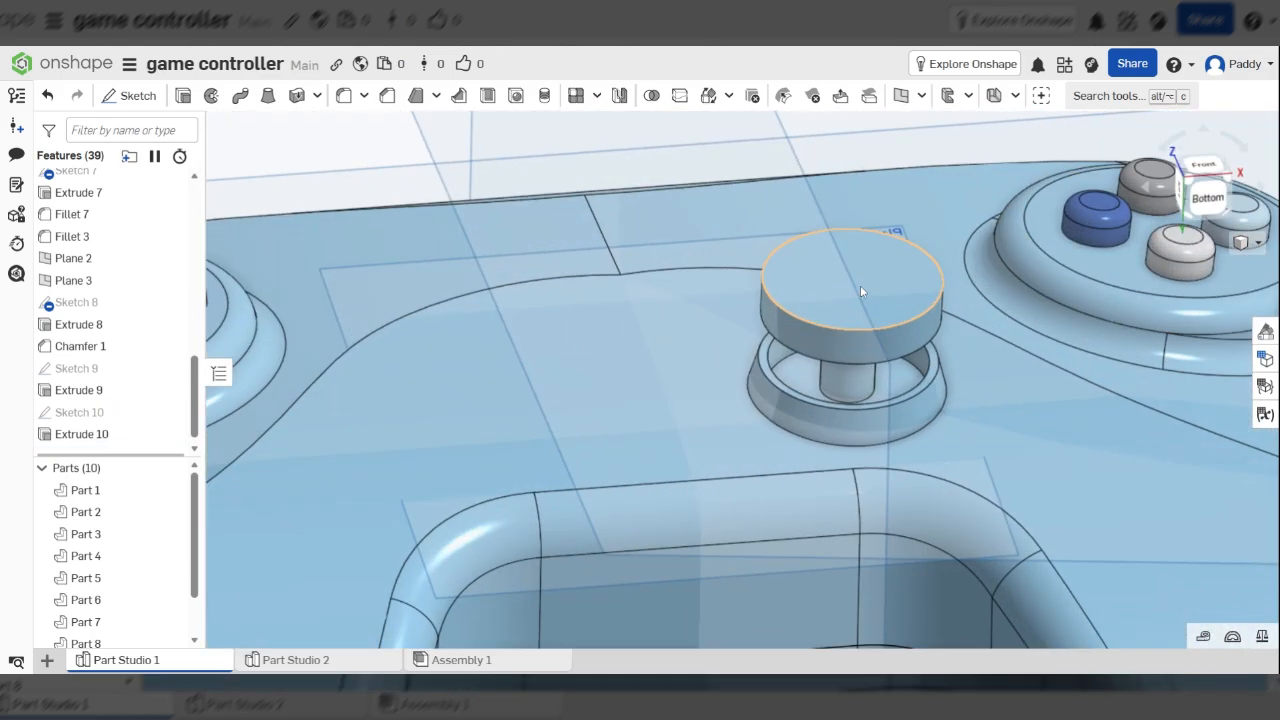
- Fillet both rims of the thumbstick cap by selecting its cylindrical side face, with a radius of 1.5 mm
scroll(860, 291, up, 3)
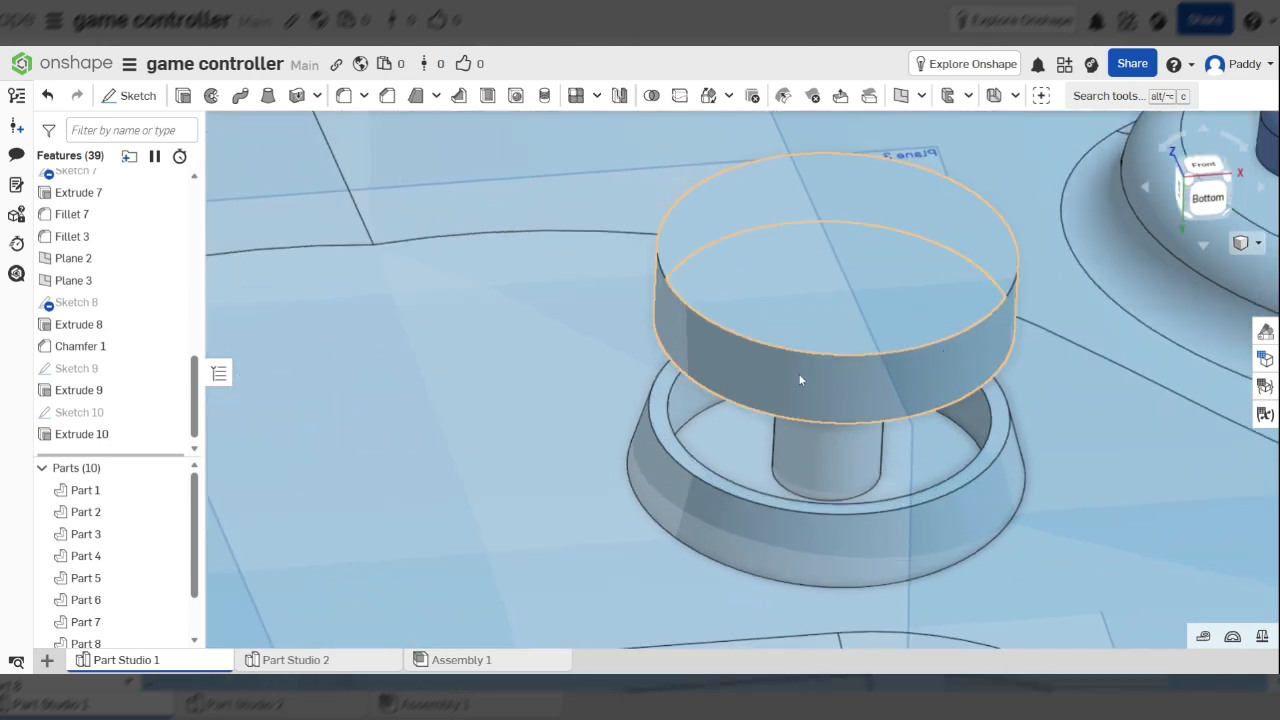
click(360, 106)
right_drag(850, 385, 852, 344)
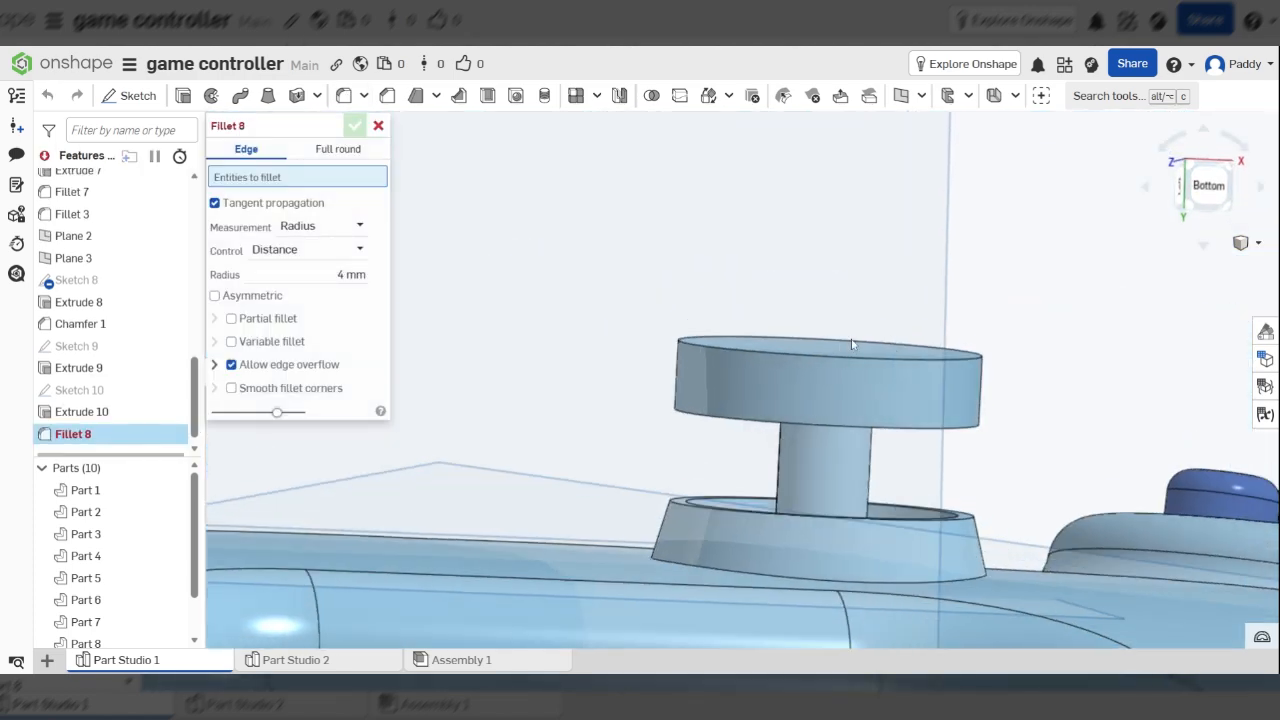
scroll(865, 360, up, 5)
click(821, 409)
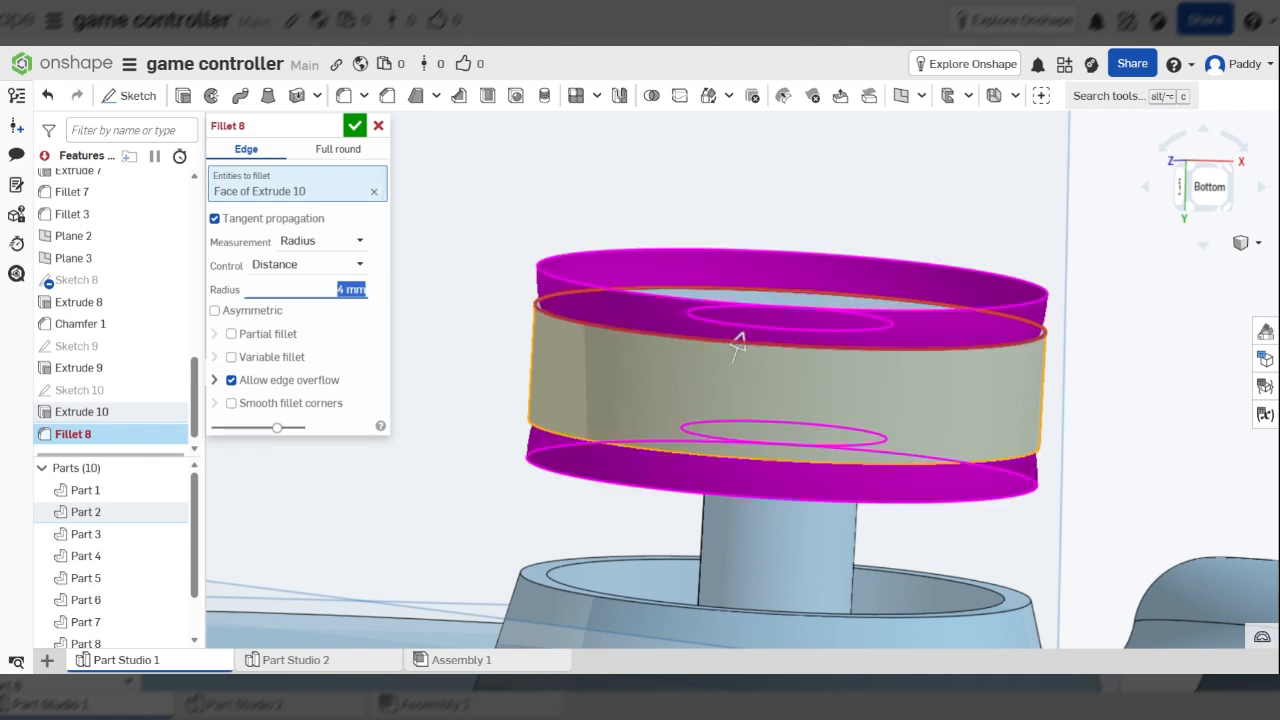
text(1)
key(Tab)
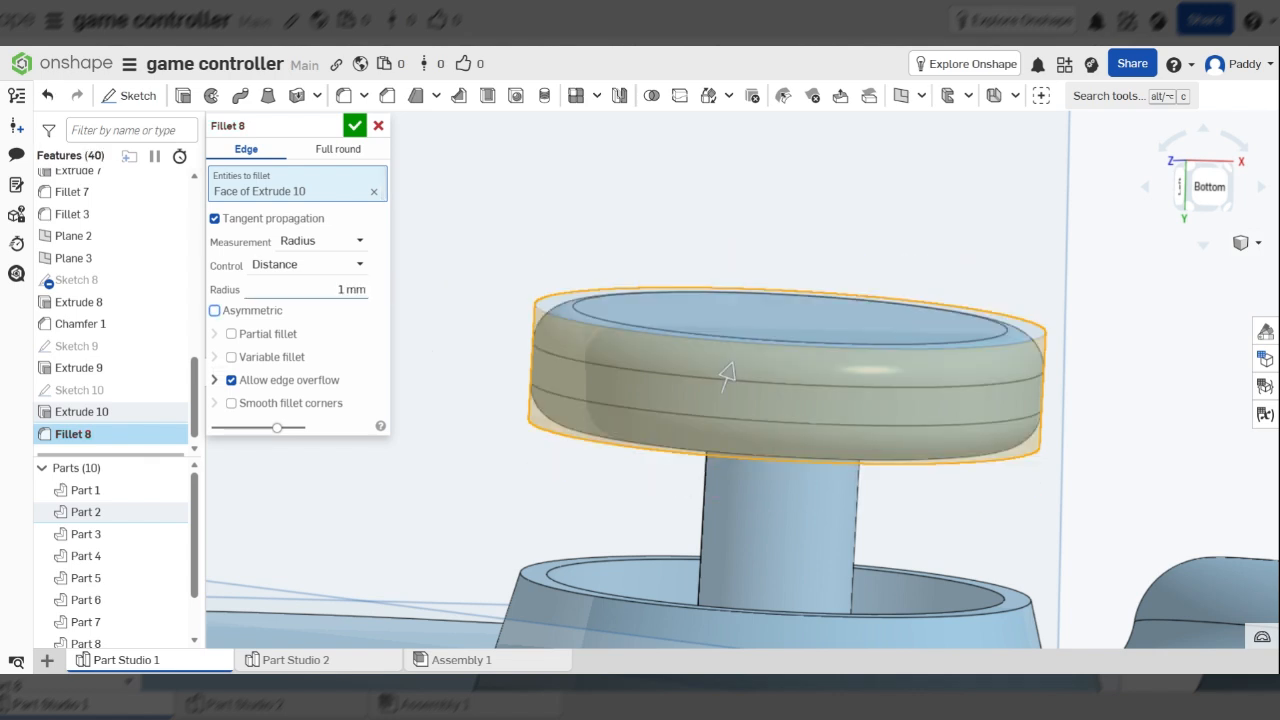
scroll(1008, 372, up, 3)
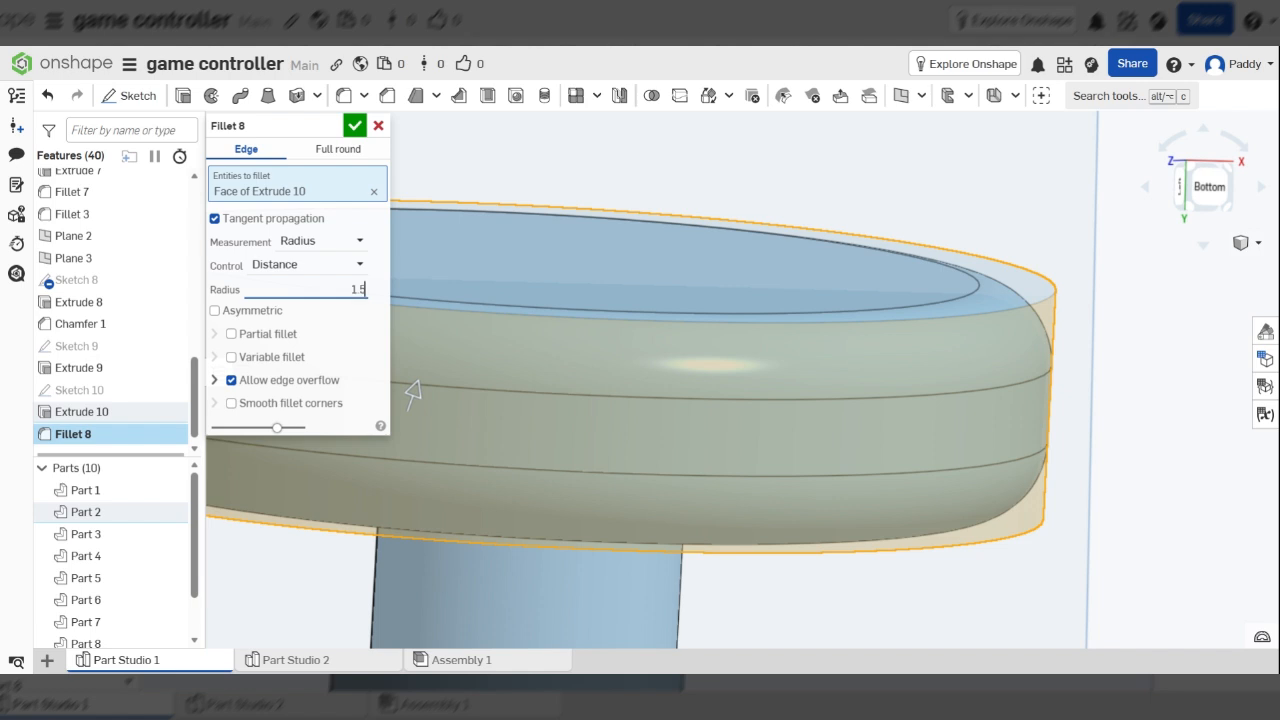
scroll(1016, 364, down, 5)
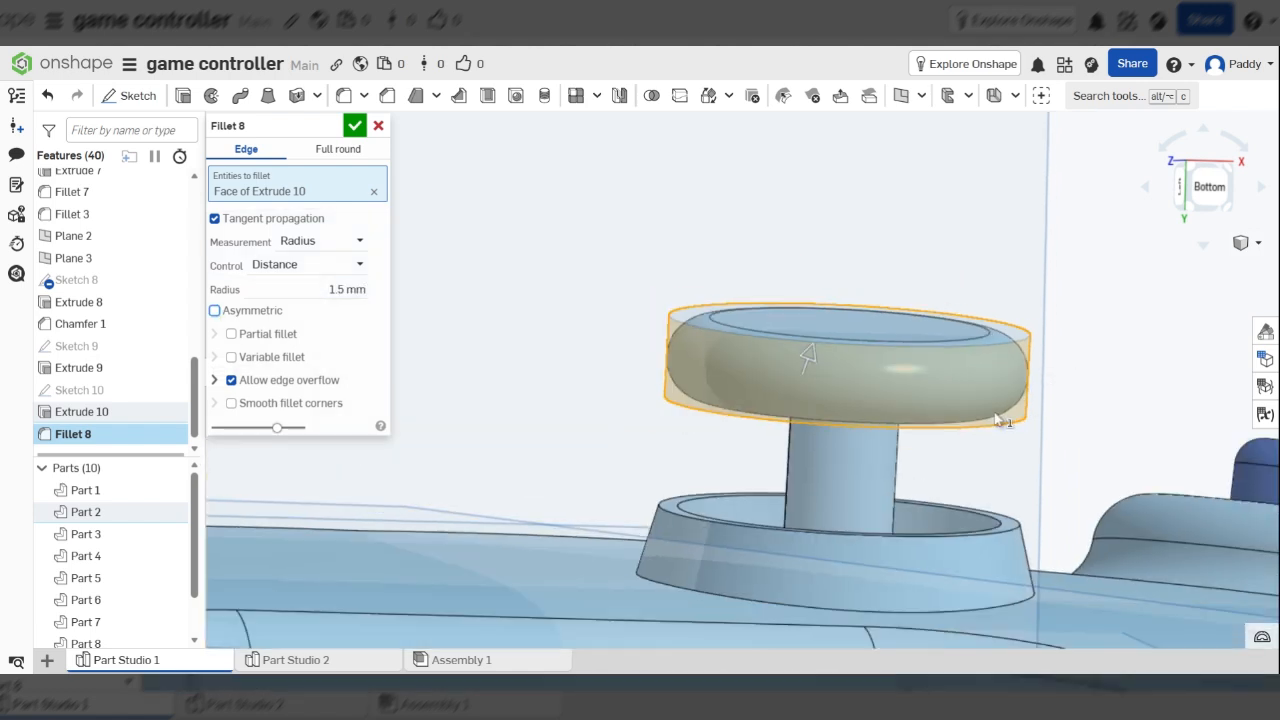
click(356, 126)
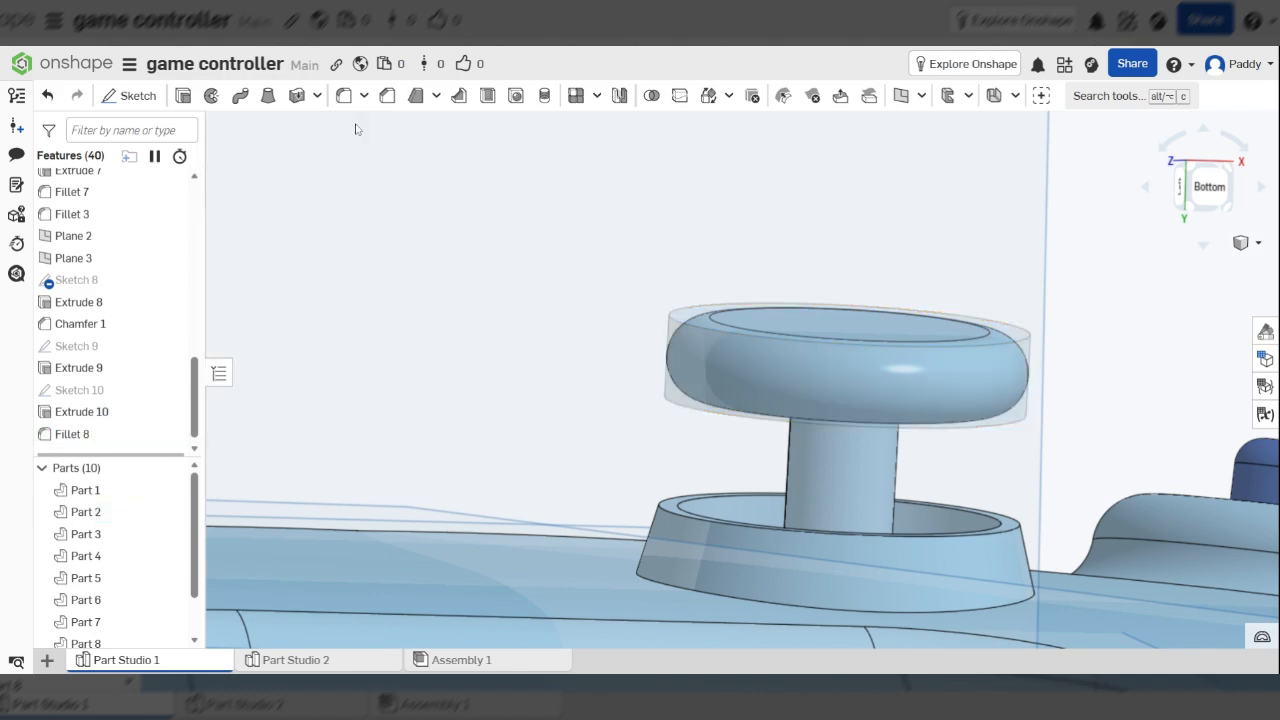
click(357, 126)
- Edit the cap's fillet to also include the edge where the post meets the cap's underside
scroll(962, 334, down, 3)
right_drag(964, 336, 1023, 352)
scroll(966, 470, up, 5)
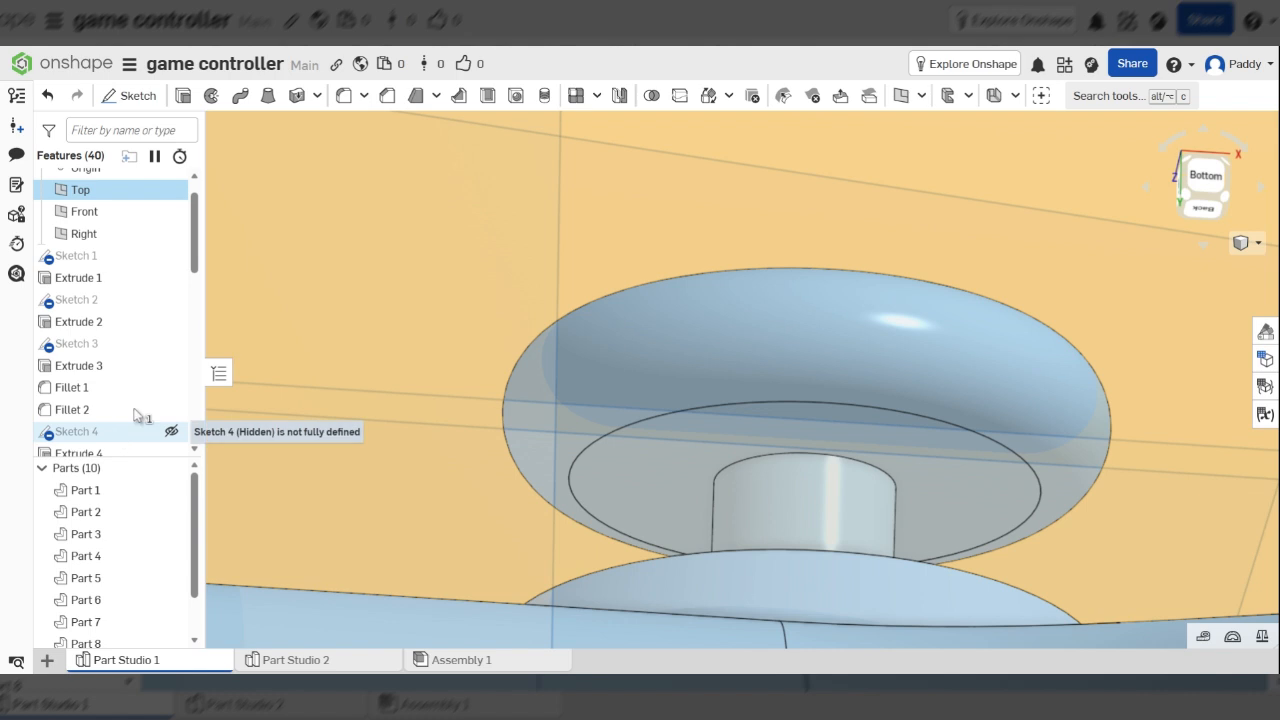
scroll(140, 405, down, 10)
click(112, 425)
double_click(113, 425)
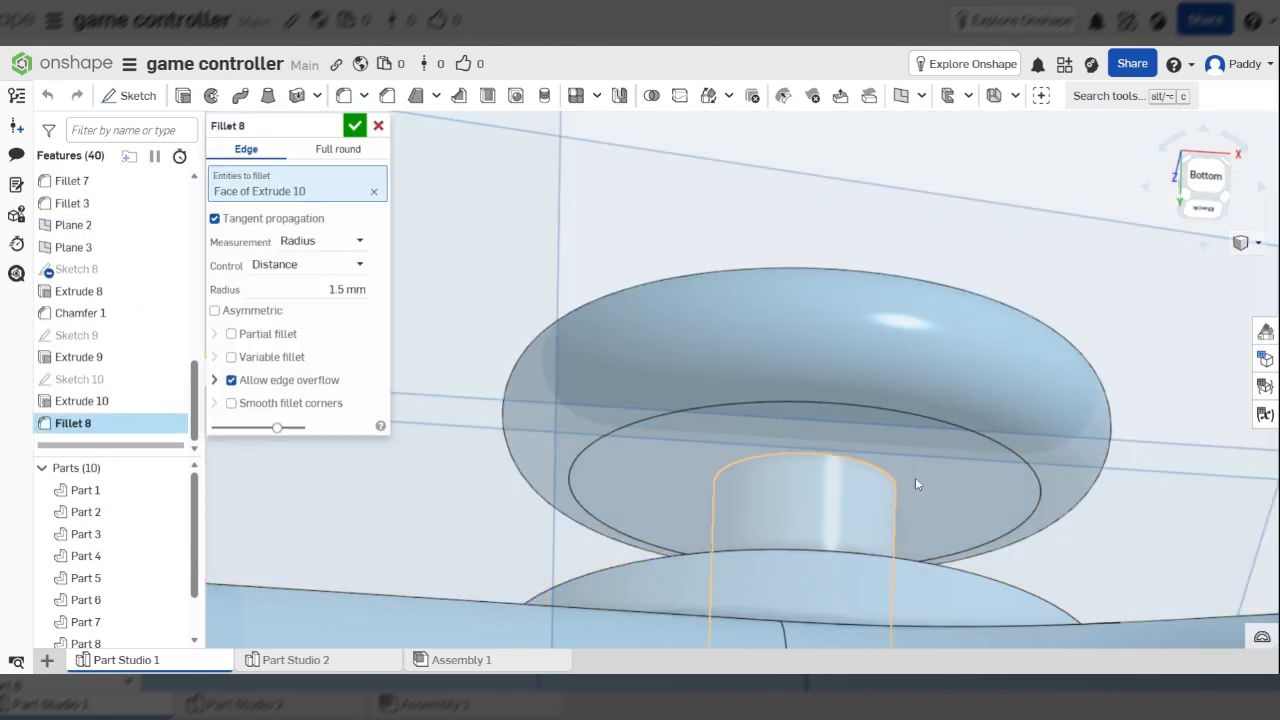
click(840, 462)
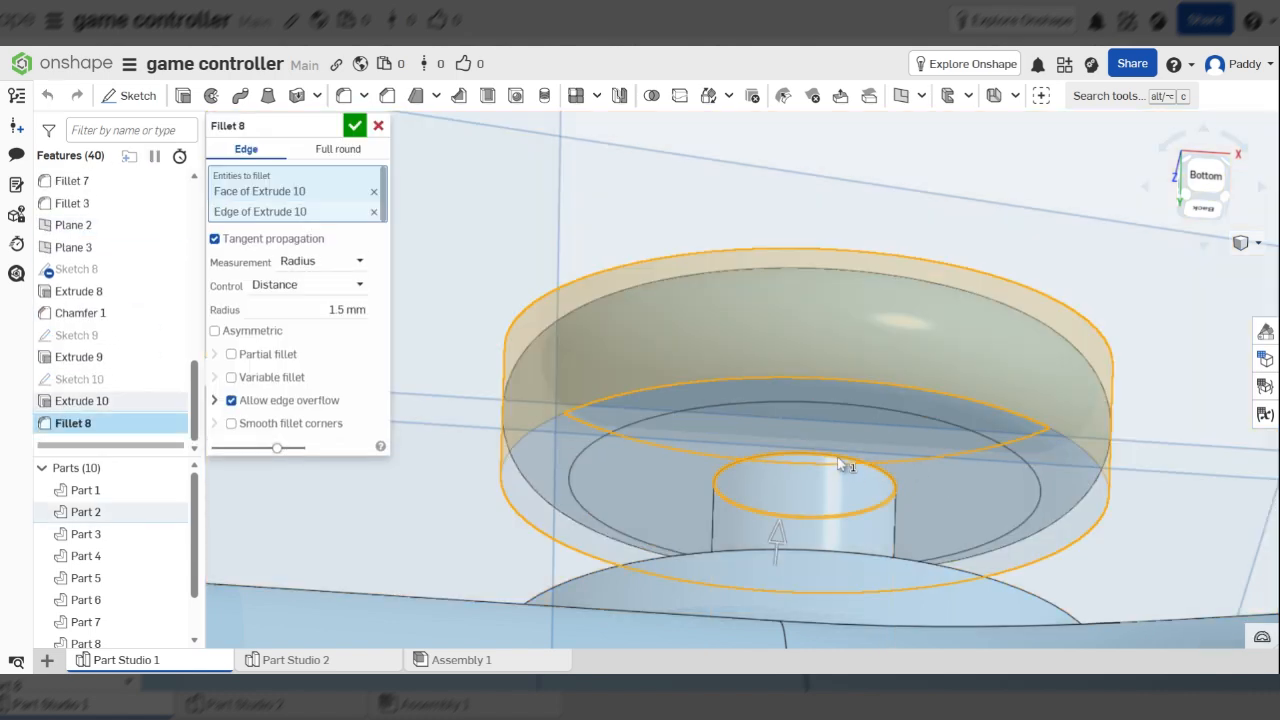
click(354, 125)
scroll(900, 430, down, 3)
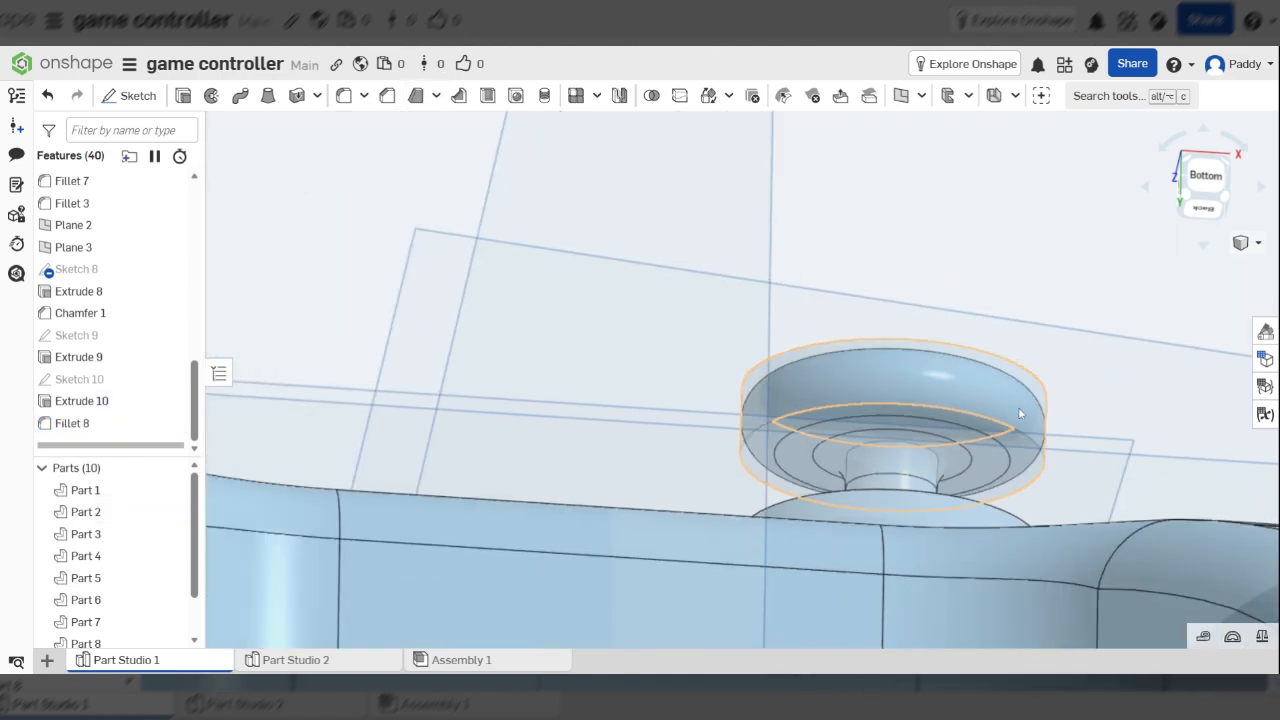
scroll(1015, 388, up, 5)
right_drag(1014, 388, 1012, 396)
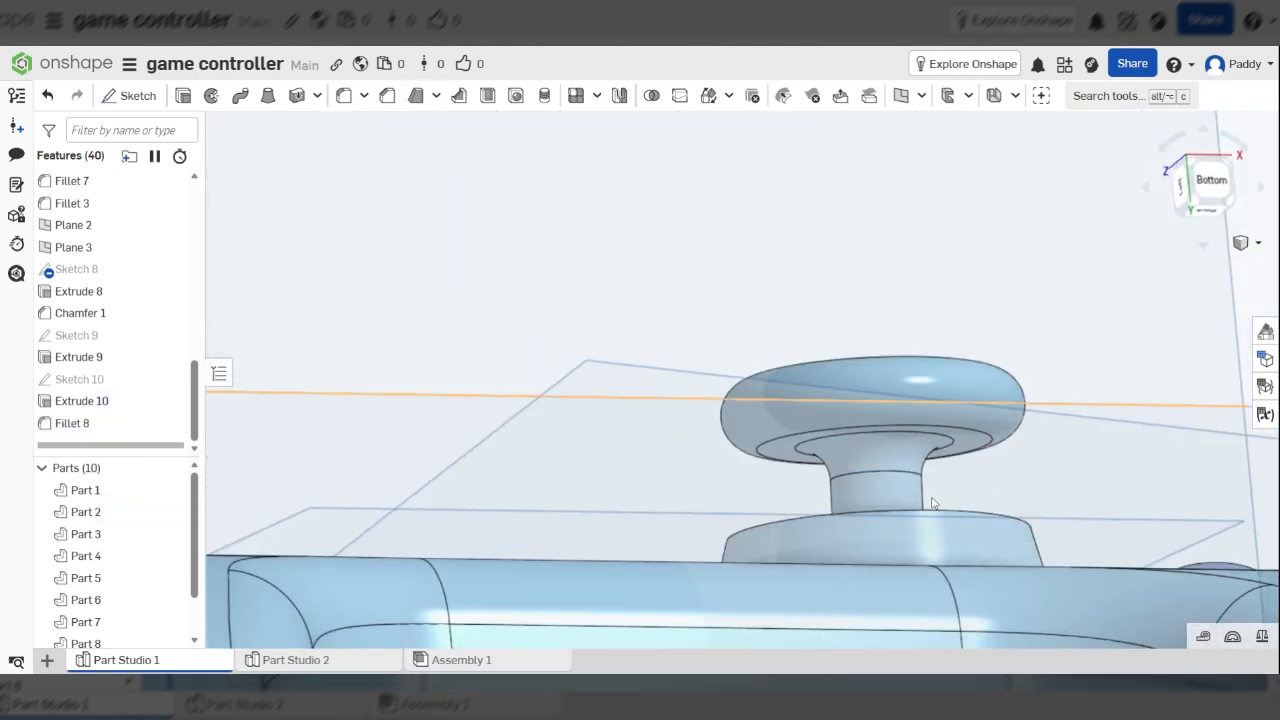
right_drag(943, 452, 935, 510)
scroll(935, 510, down, 5)
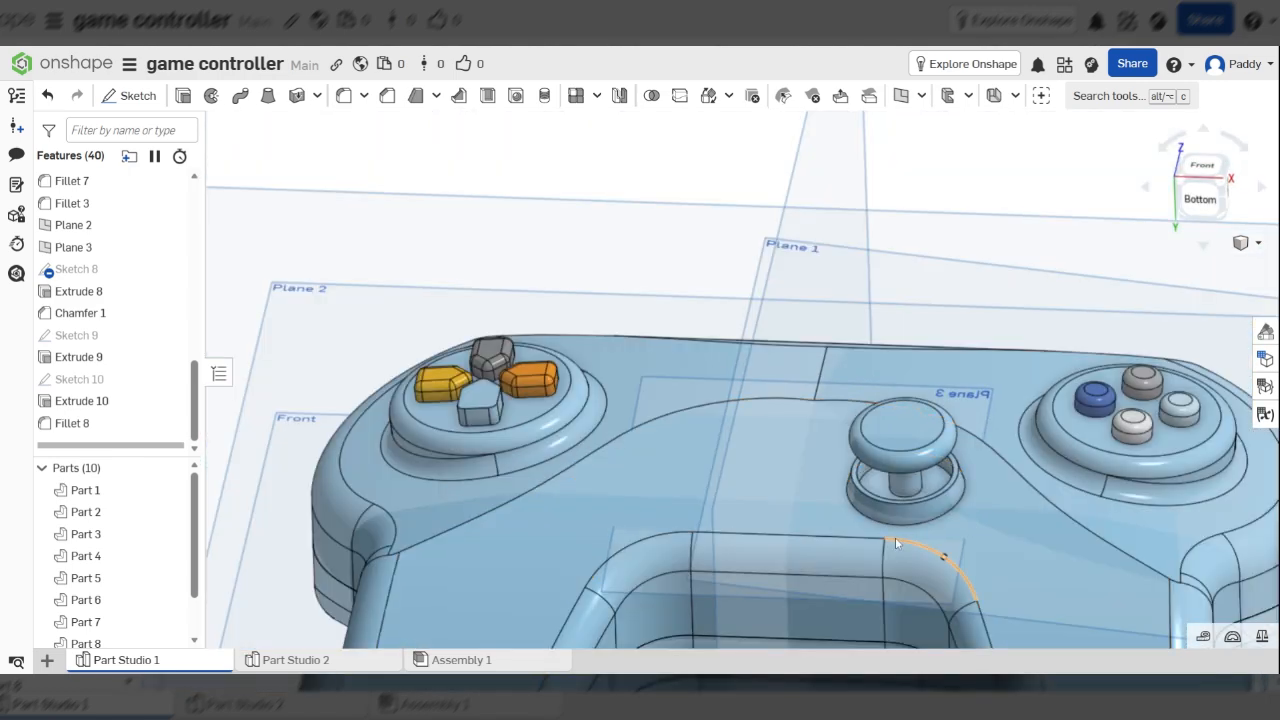
- Start a new fillet on the post's base edge inside the ring and enlarge its radius freehand to about 3.9 mm
scroll(930, 450, up, 8)
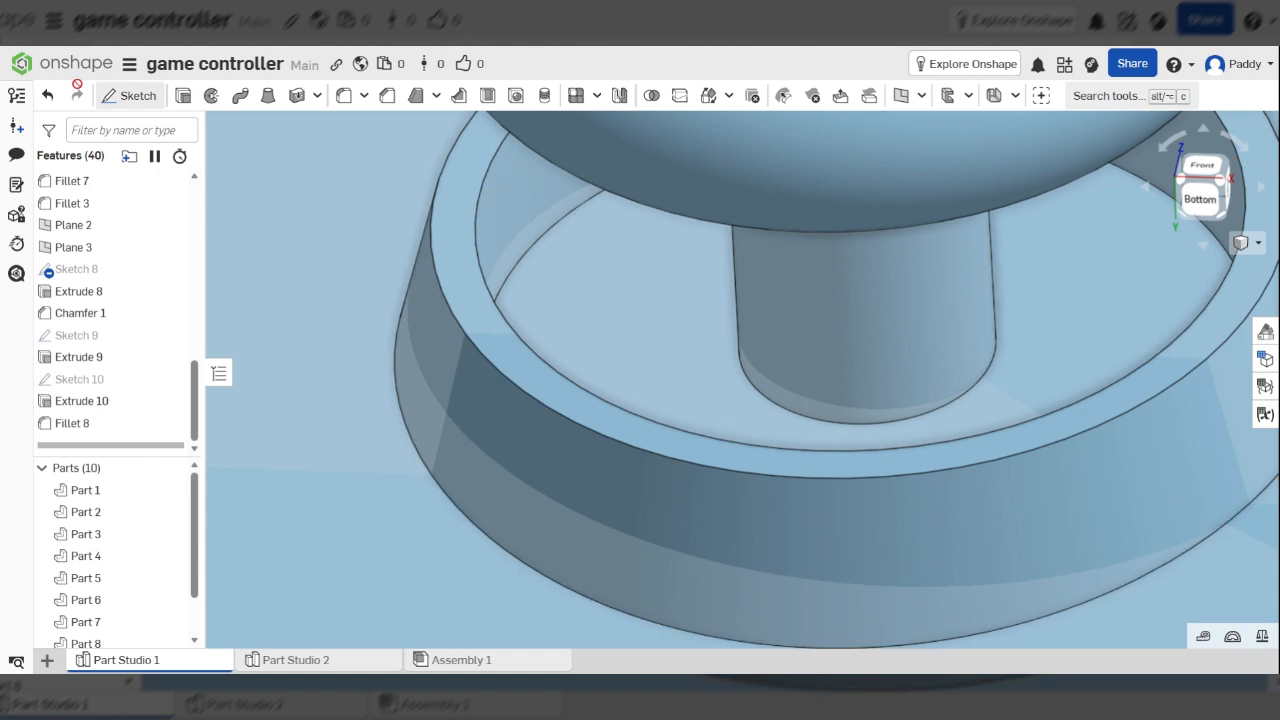
click(344, 95)
click(981, 383)
scroll(938, 362, down, 3)
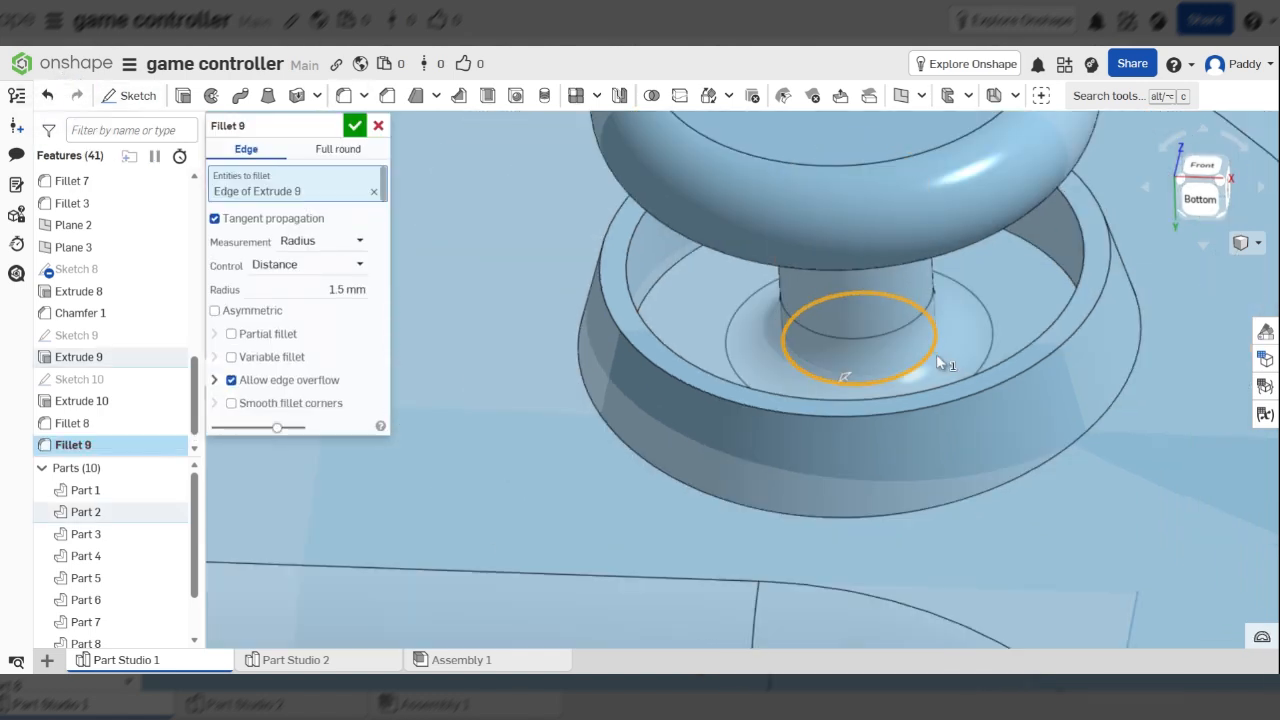
scroll(930, 338, up, 2)
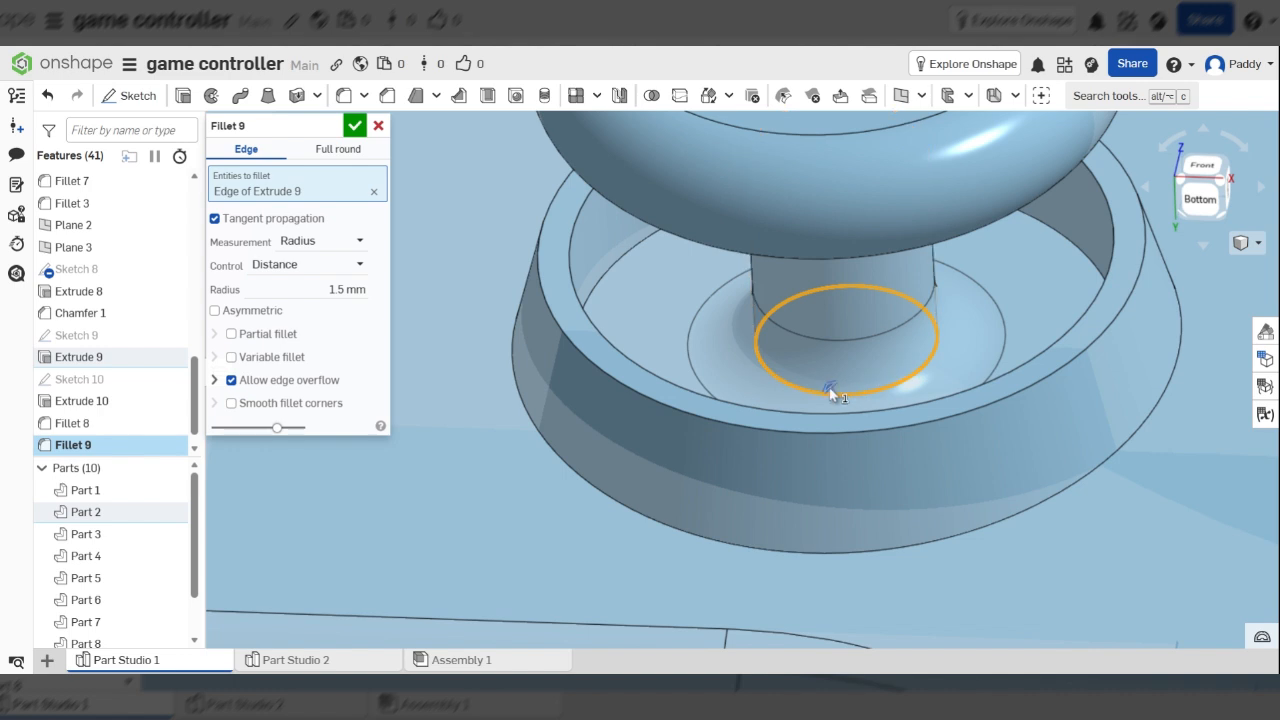
drag(816, 393, 833, 381)
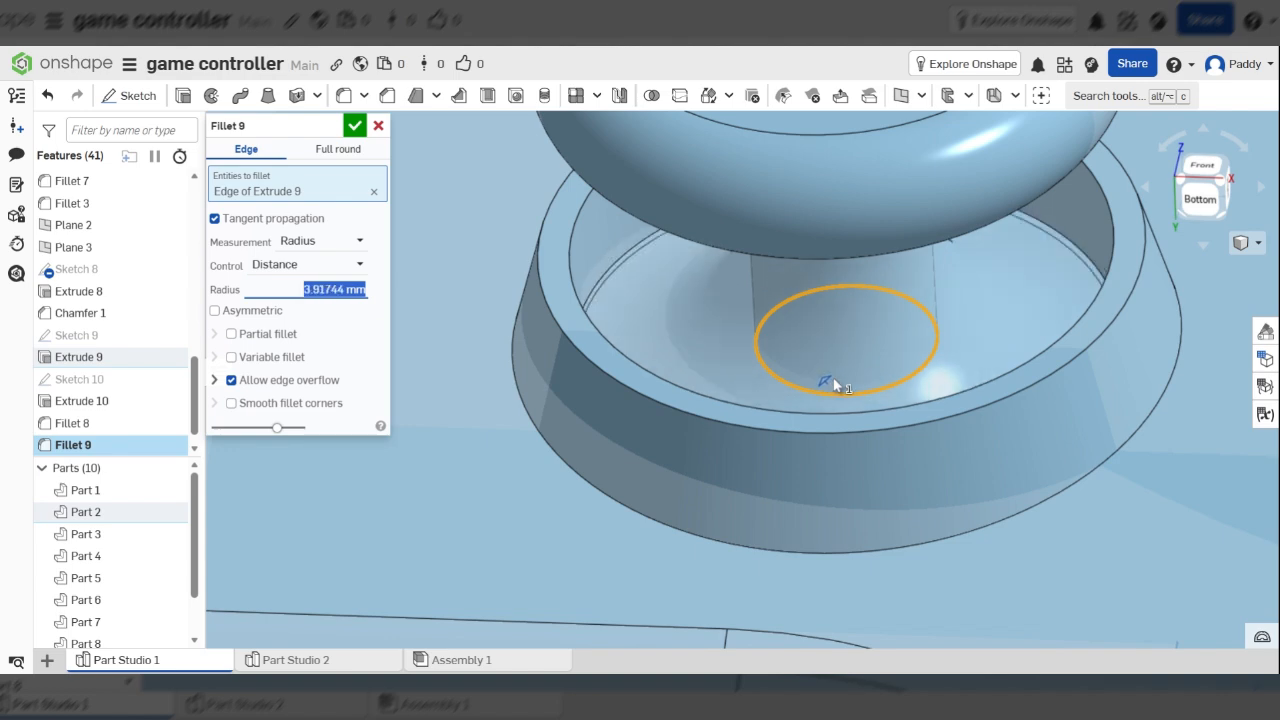
scroll(845, 370, down, 4)
mouse_move(1060, 420)
right_down()
mouse_move(1065, 380)
mouse_move(1069, 420)
right_up()
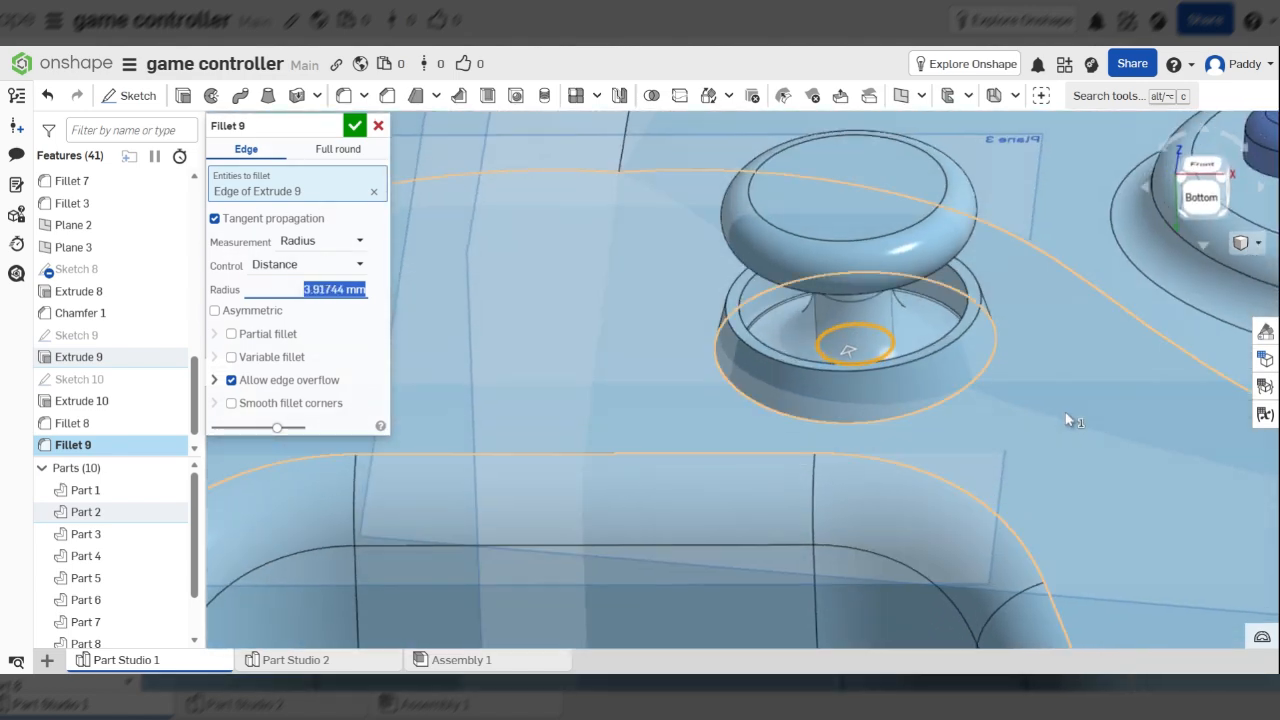
scroll(660, 302, up, 7)
scroll(773, 355, down, 3)
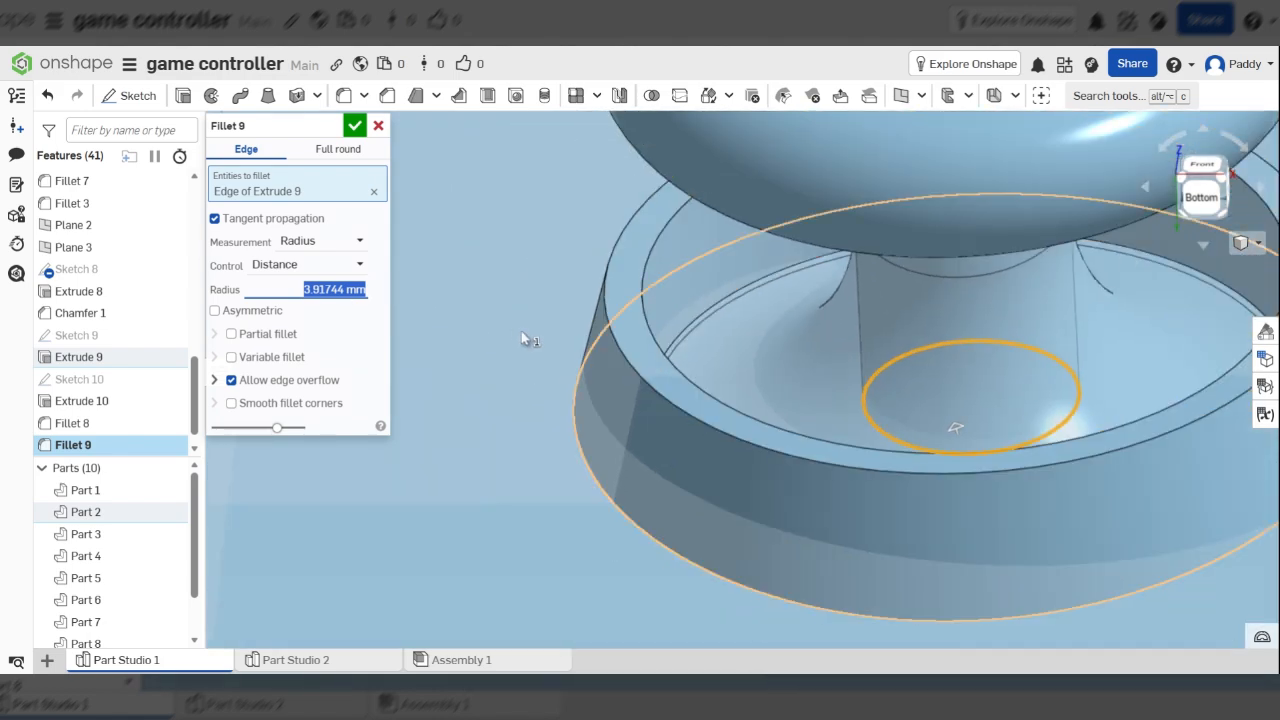
- Try a 4 mm radius for the post's base fillet and finalize it at 5 mm
text(4)
key(Return)
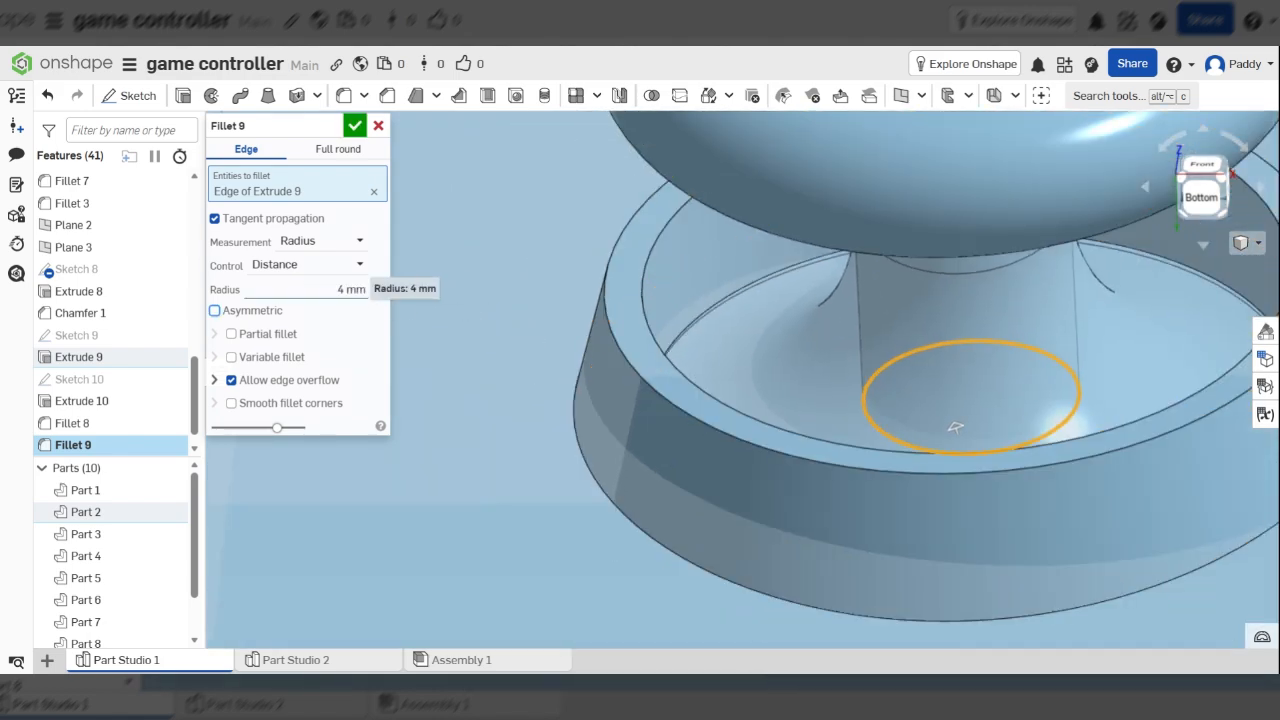
click(352, 290)
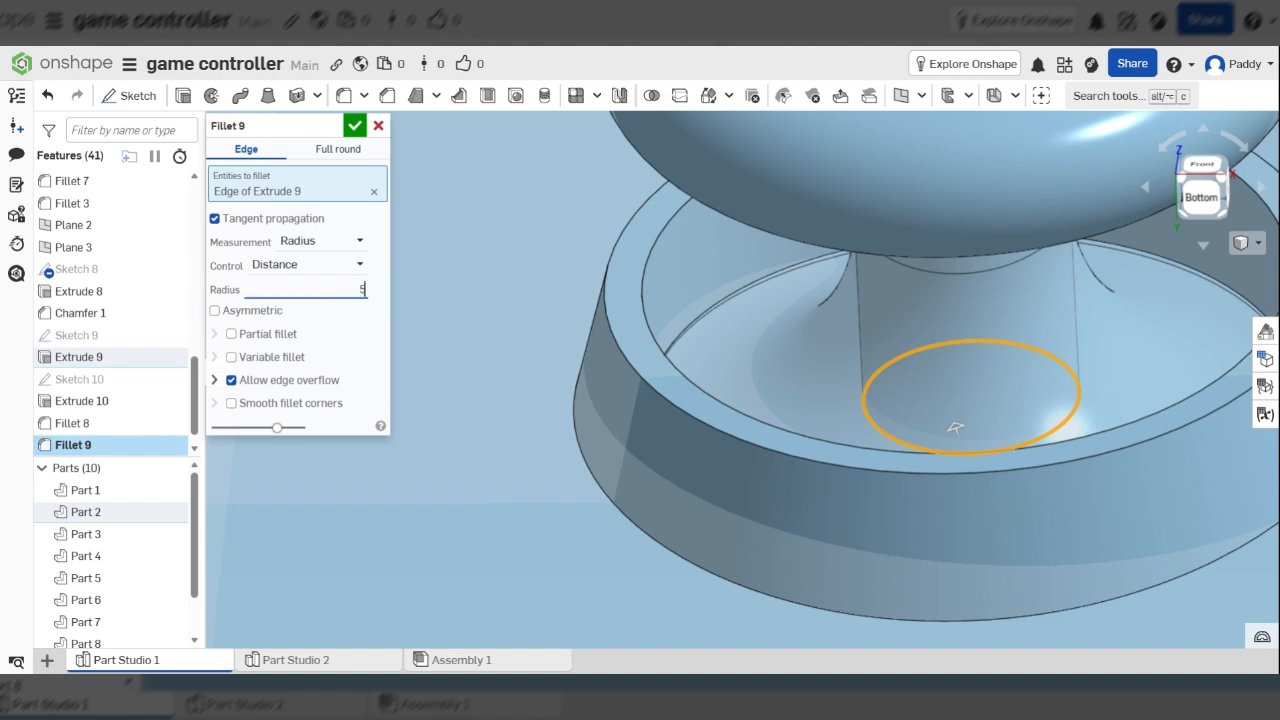
key(Return)
scroll(841, 313, down, 3)
right_drag(858, 318, 905, 378)
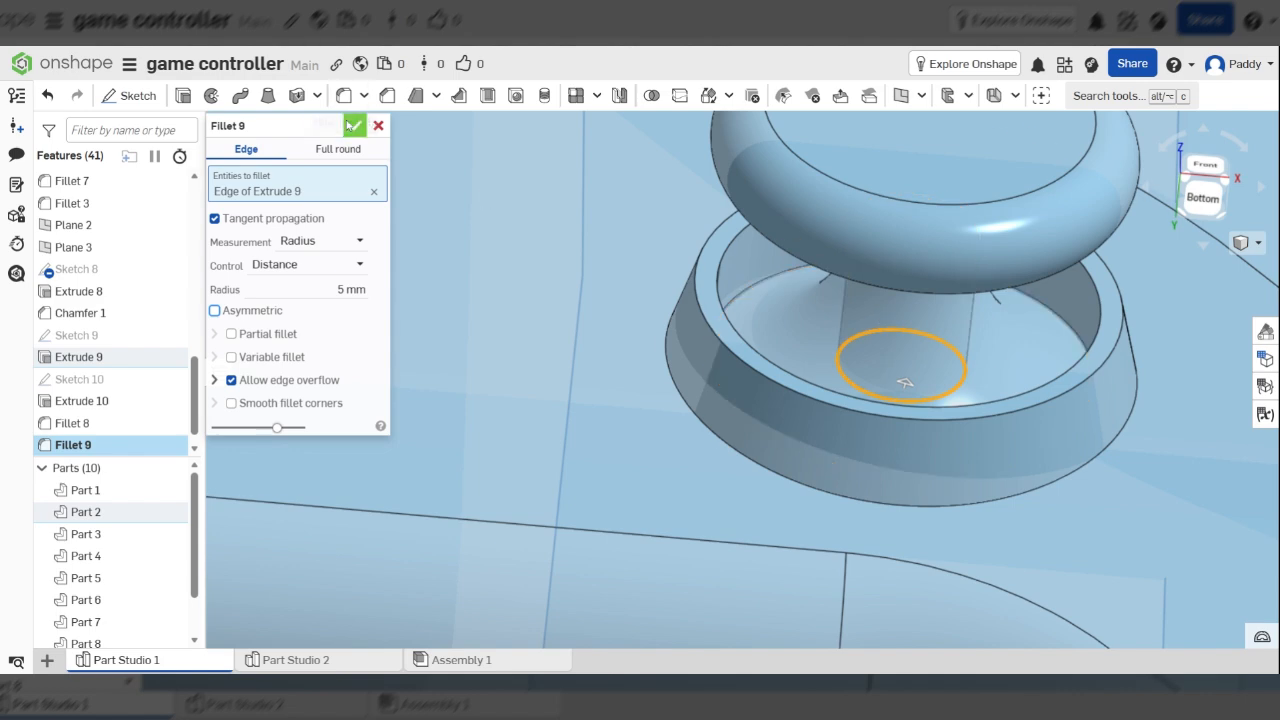
click(354, 128)
- Start a fillet on the outer base edge of the thumbstick's ring, where it meets the front face, with a 1 mm radius
scroll(1041, 420, down, 5)
right_drag(1041, 420, 1013, 390)
scroll(812, 370, down, 1)
scroll(725, 355, down, 3)
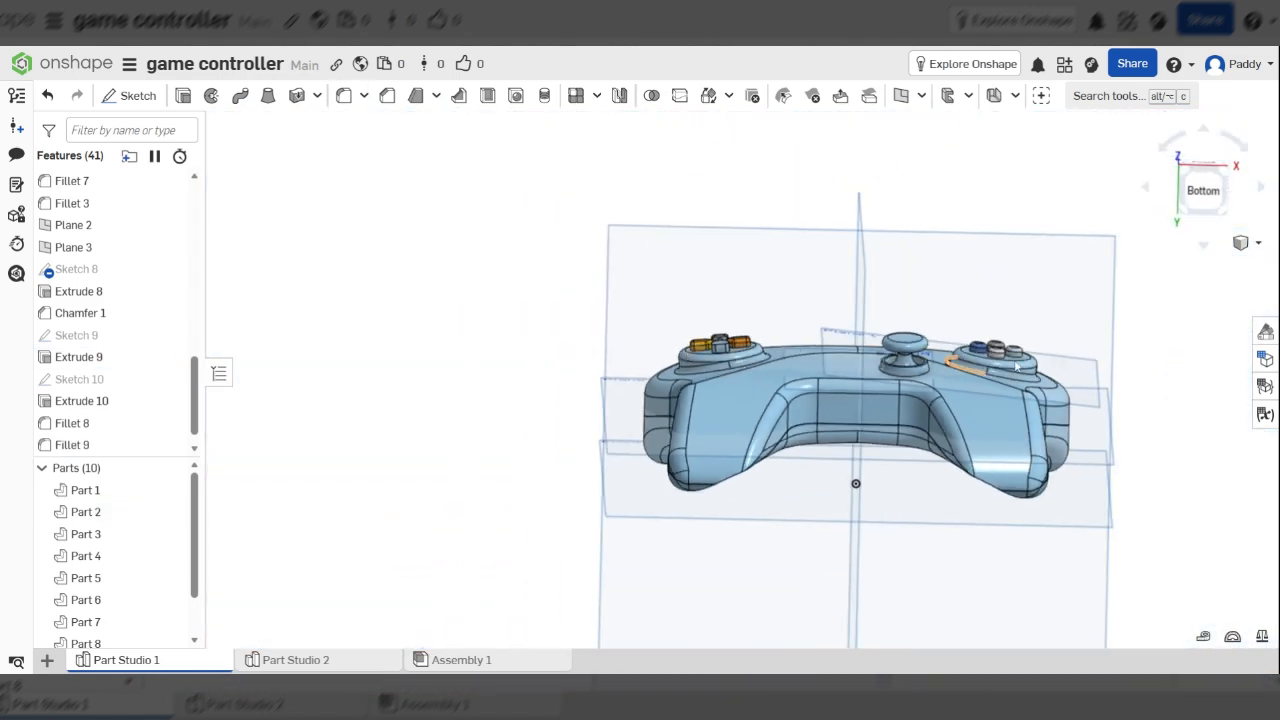
scroll(1012, 354, up, 3)
scroll(862, 408, up, 5)
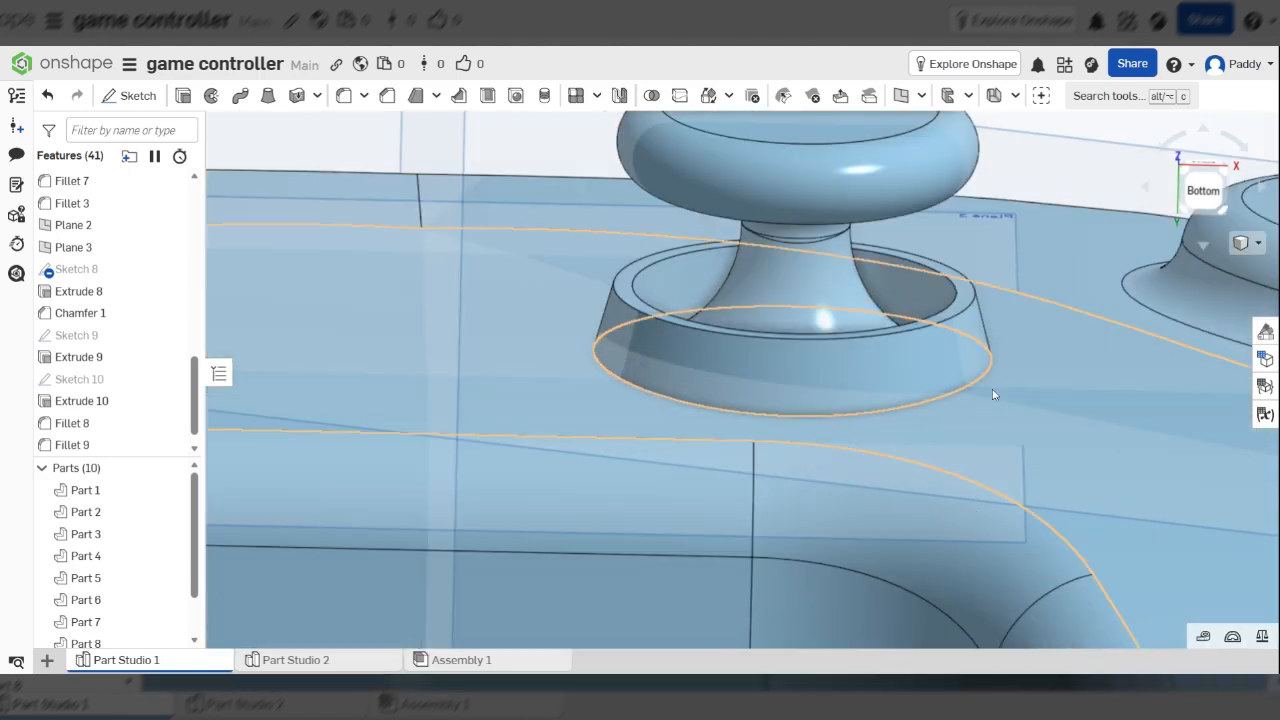
scroll(992, 393, up, 3)
click(343, 96)
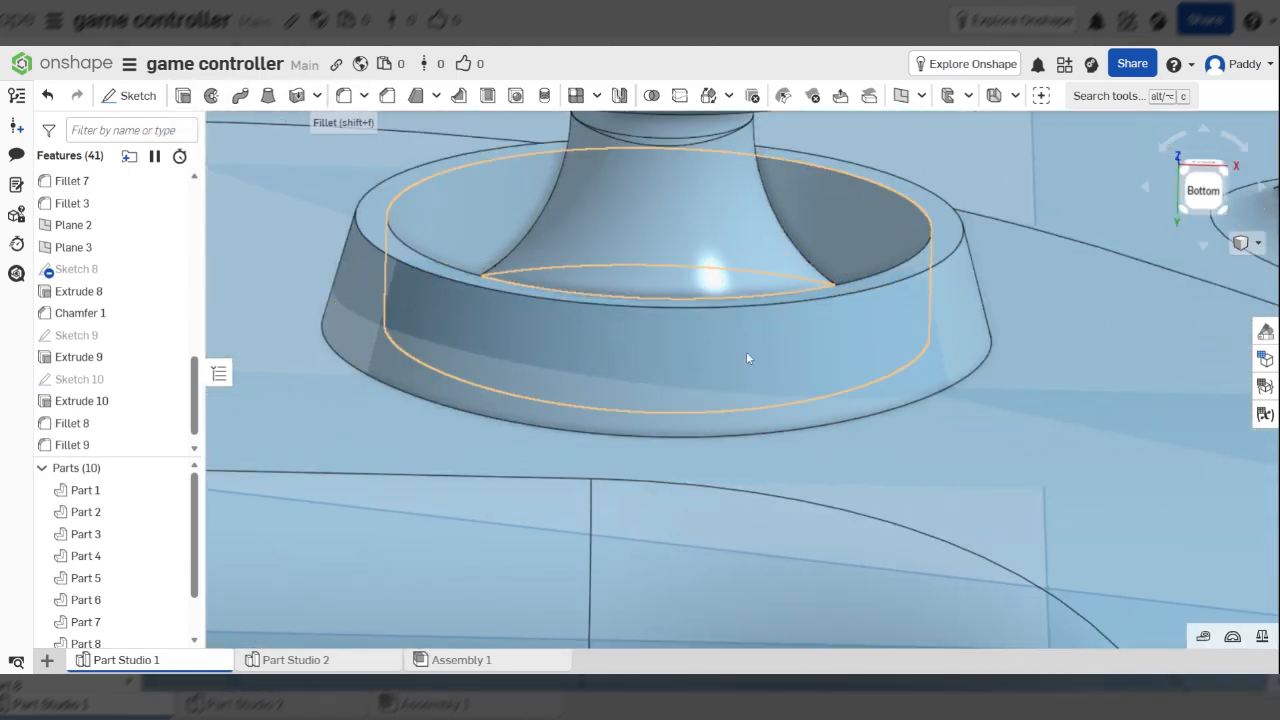
click(878, 414)
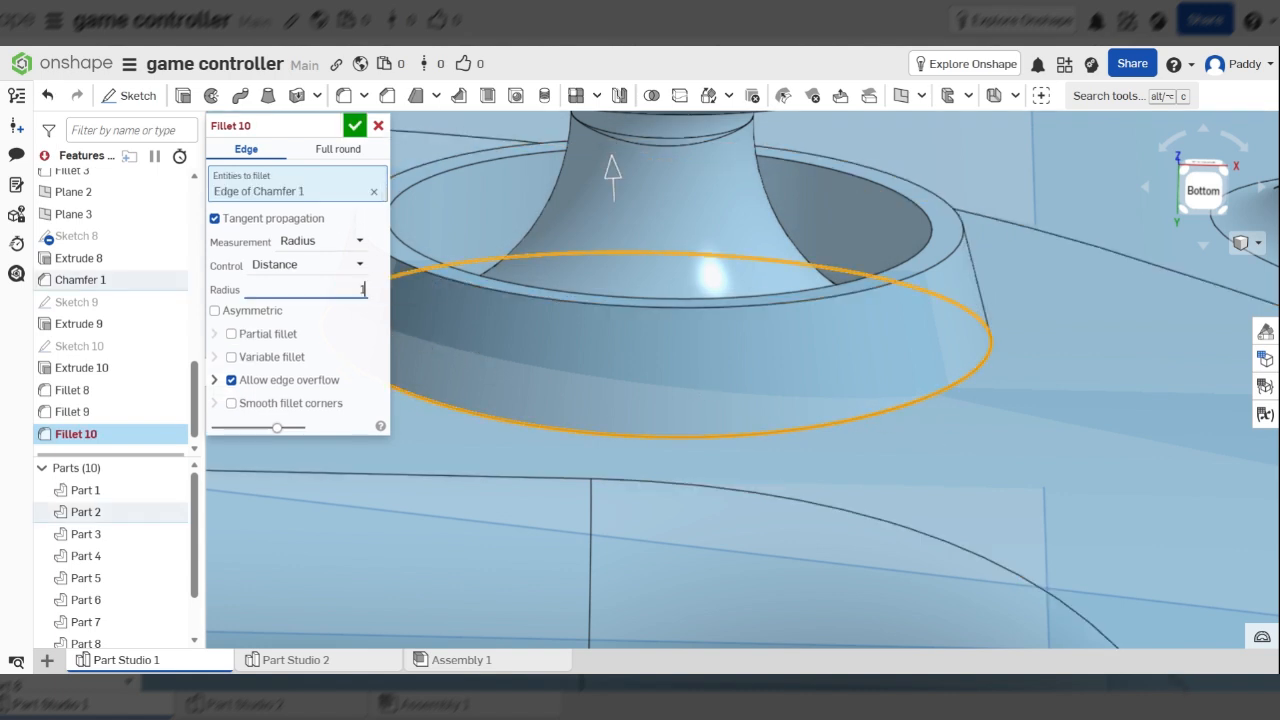
key(Return)
- Try a 2 mm radius for the ring's outer base fillet and finalize it at 2.5 mm
scroll(937, 443, down, 5)
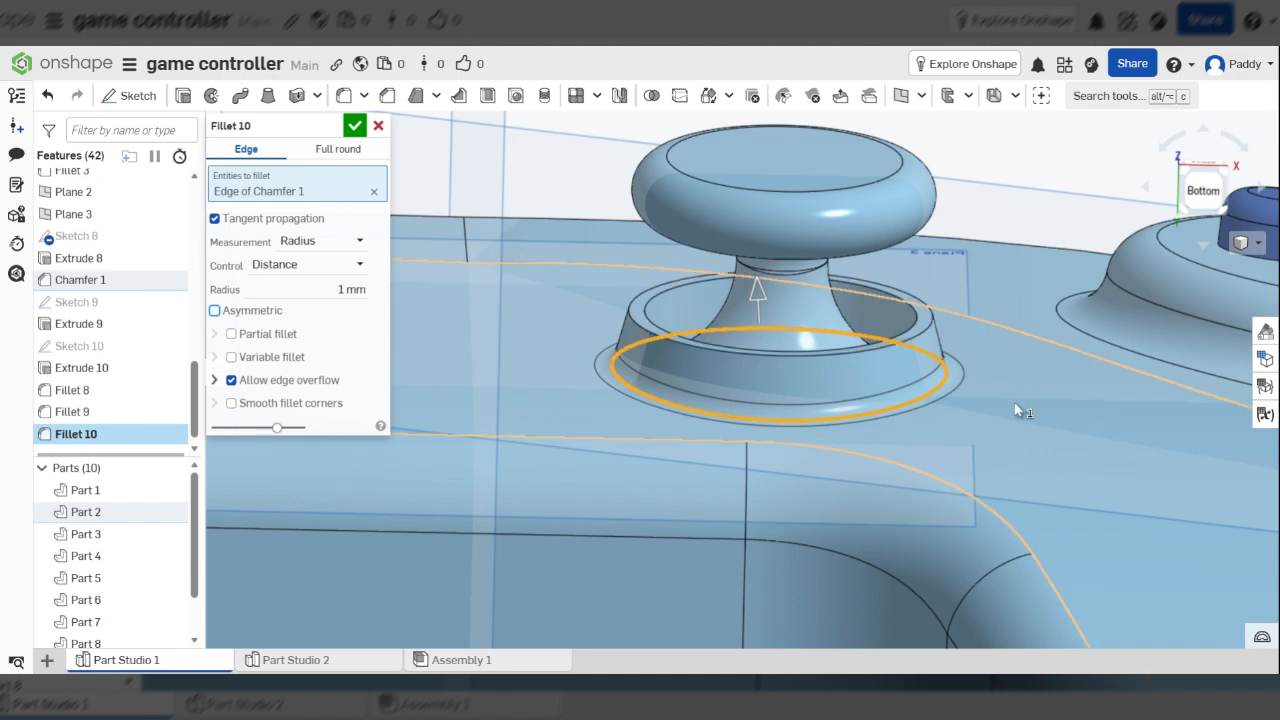
scroll(1018, 410, up, 3)
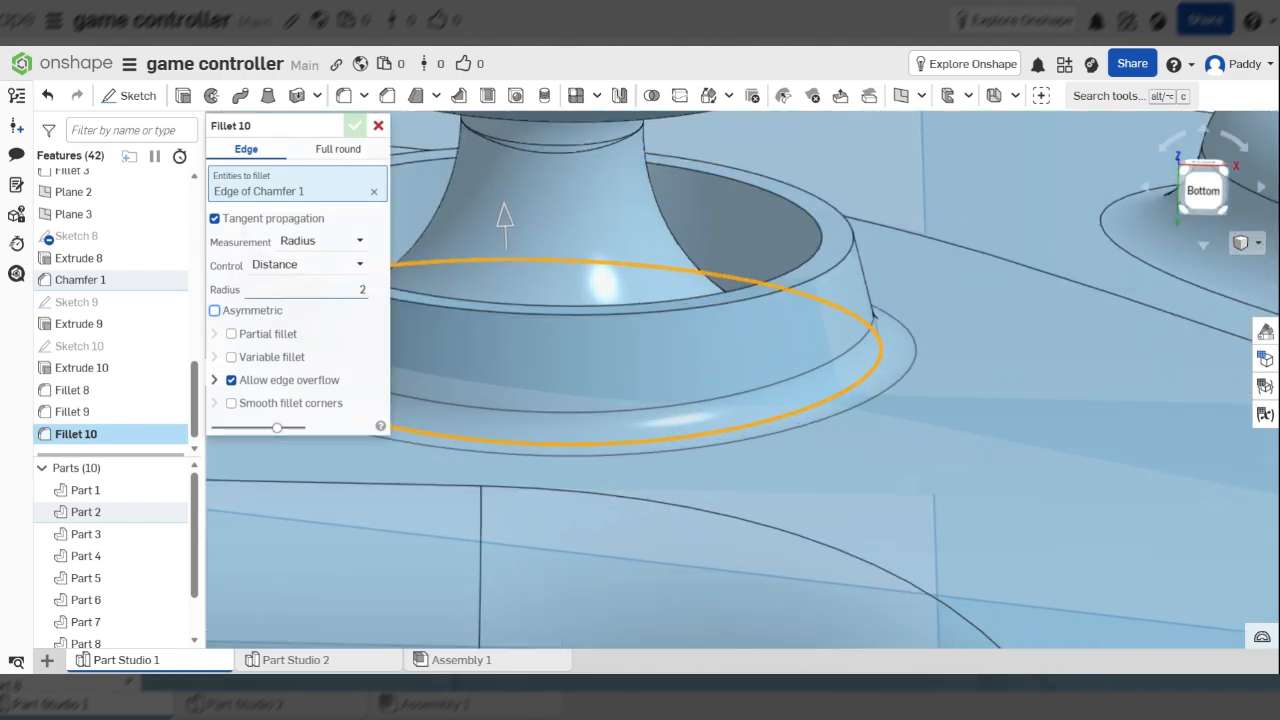
key(Return)
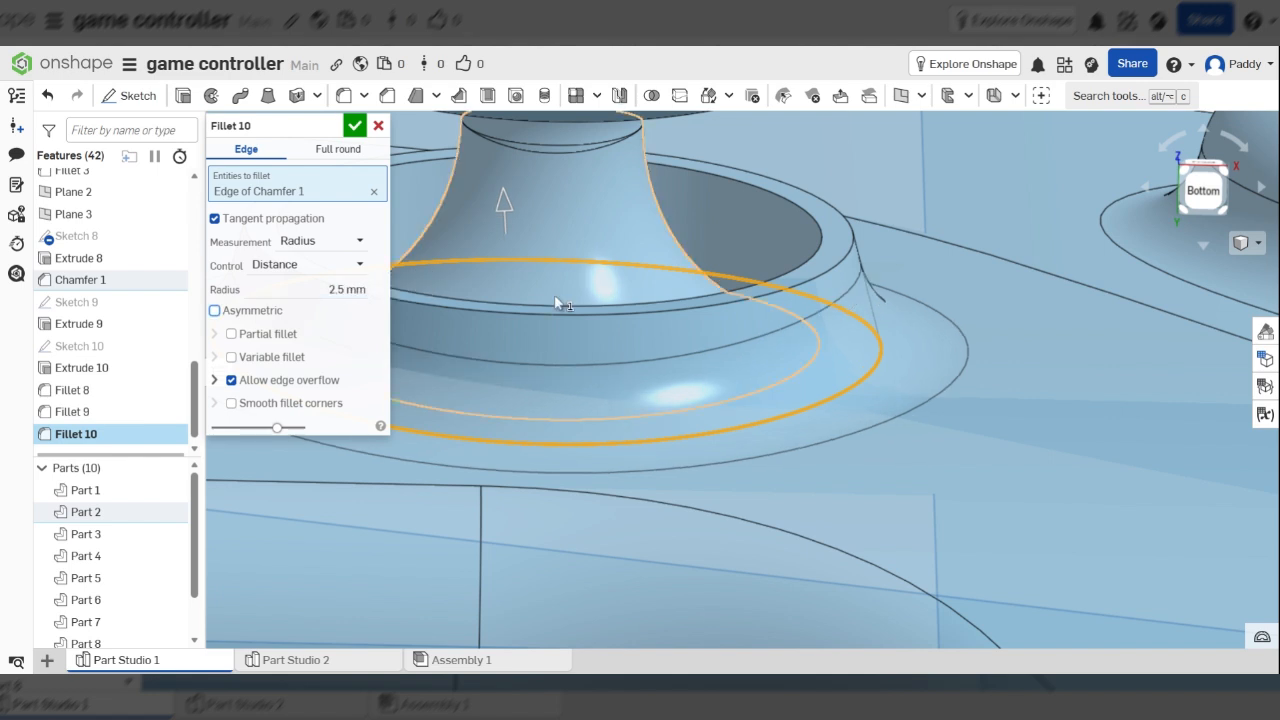
click(350, 122)
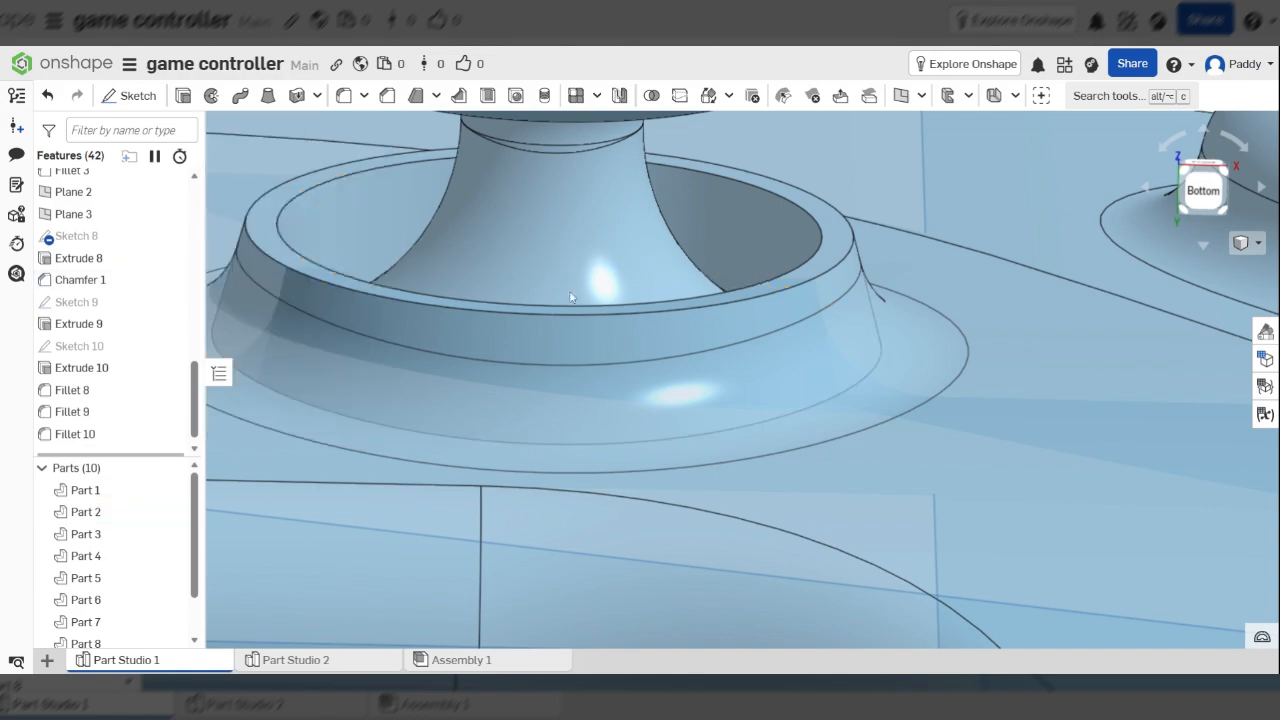
- Fillet both rims of the thumbstick's ring by selecting its top face, with a radius of 0.3 mm
scroll(640, 282, down, 8)
right_drag(650, 284, 771, 323)
scroll(771, 323, up, 10)
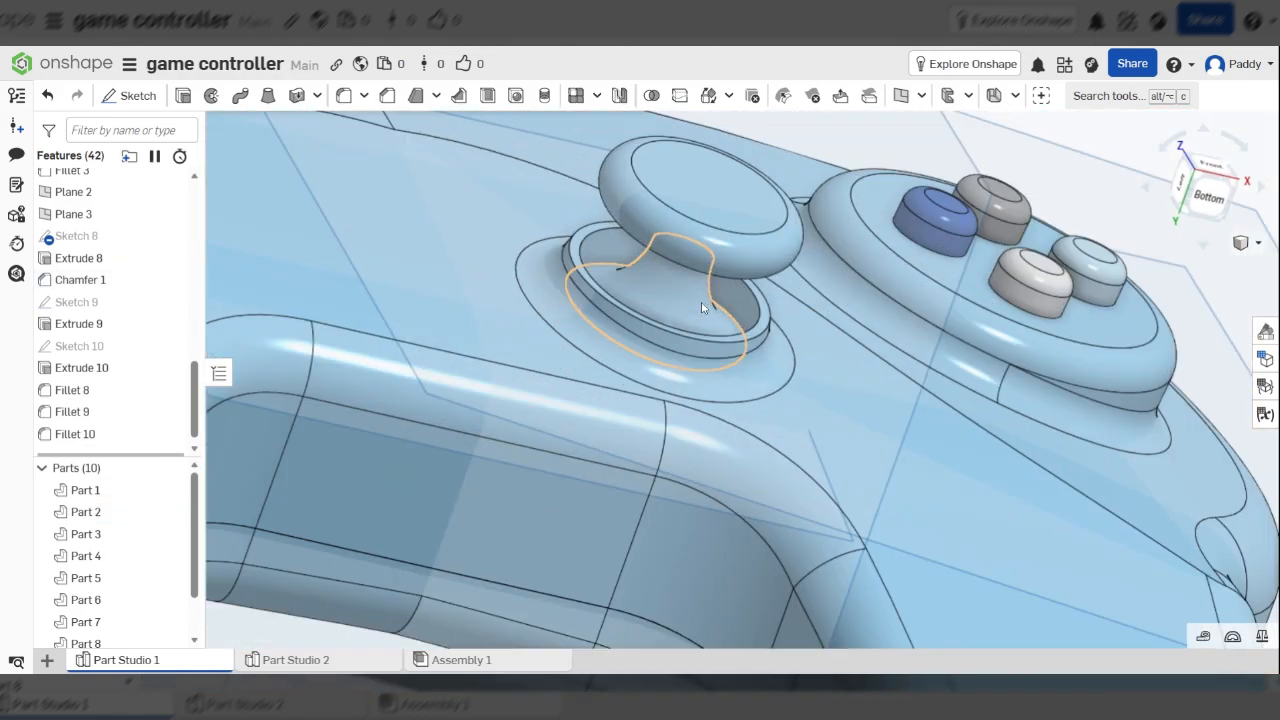
scroll(809, 360, up, 2)
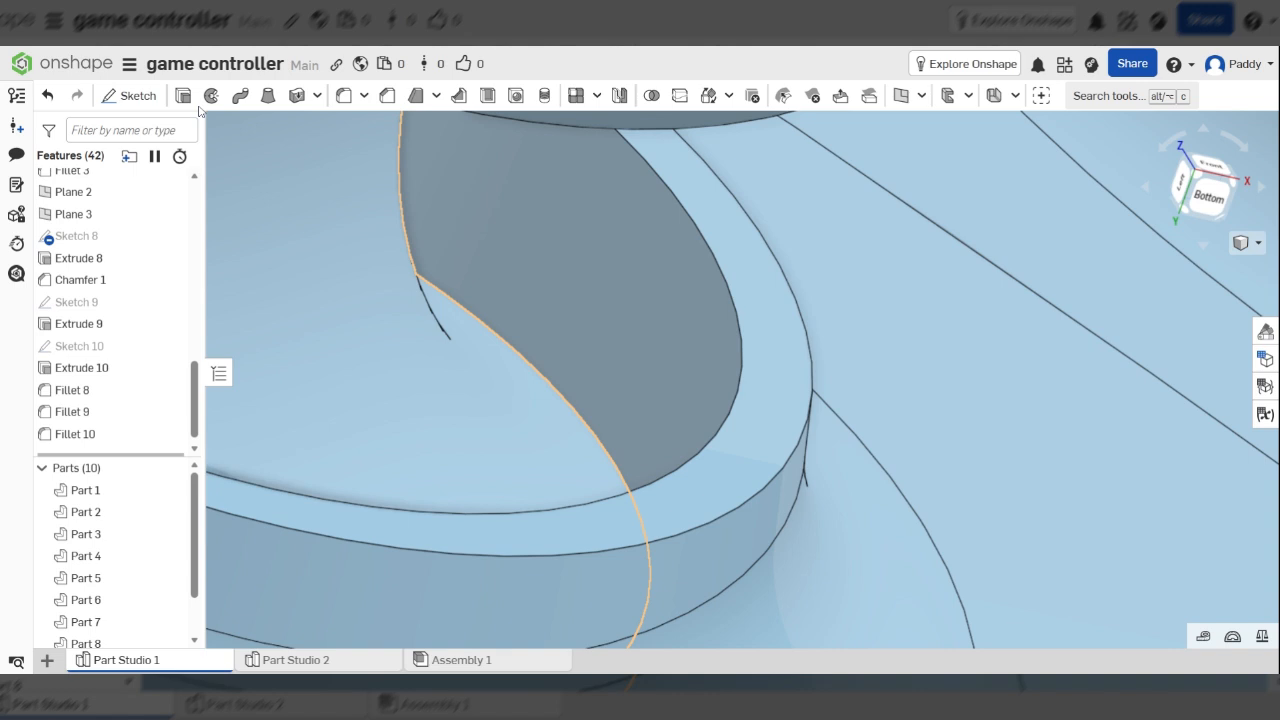
click(297, 94)
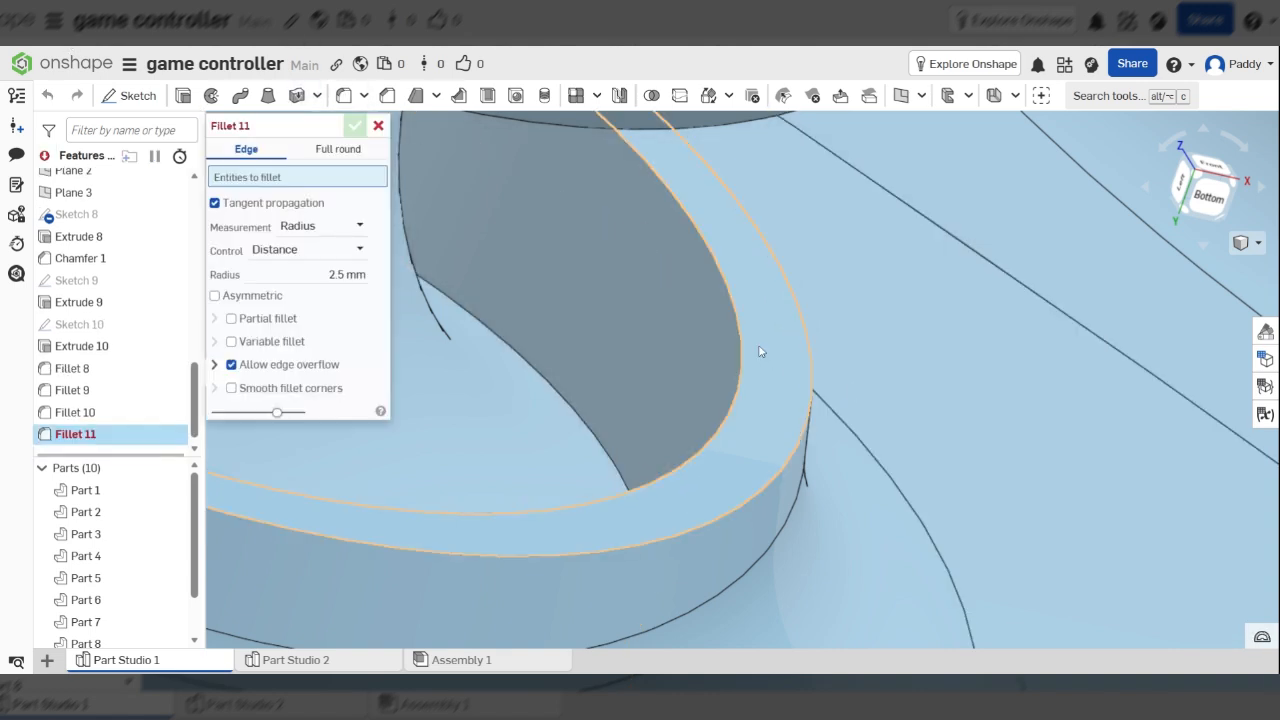
click(762, 351)
click(346, 290)
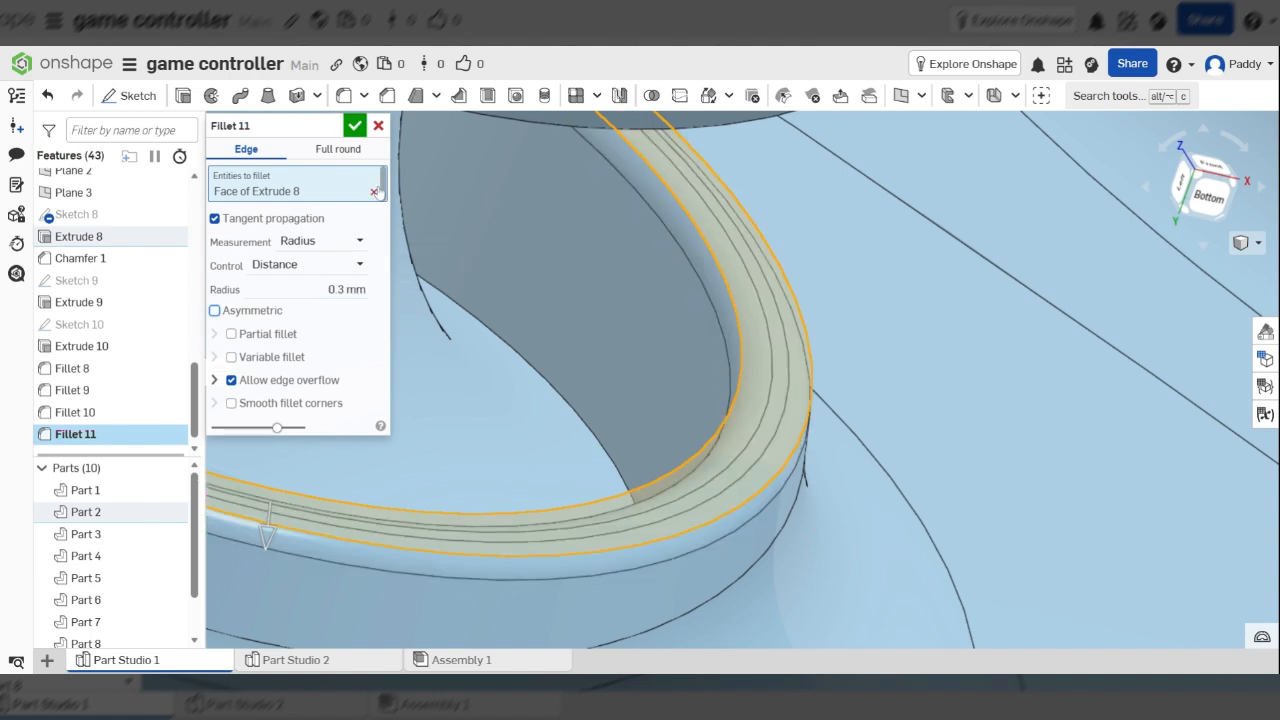
click(354, 126)
- Examine the filleted thumbstick and the whole controller from several angles
scroll(816, 413, down, 10)
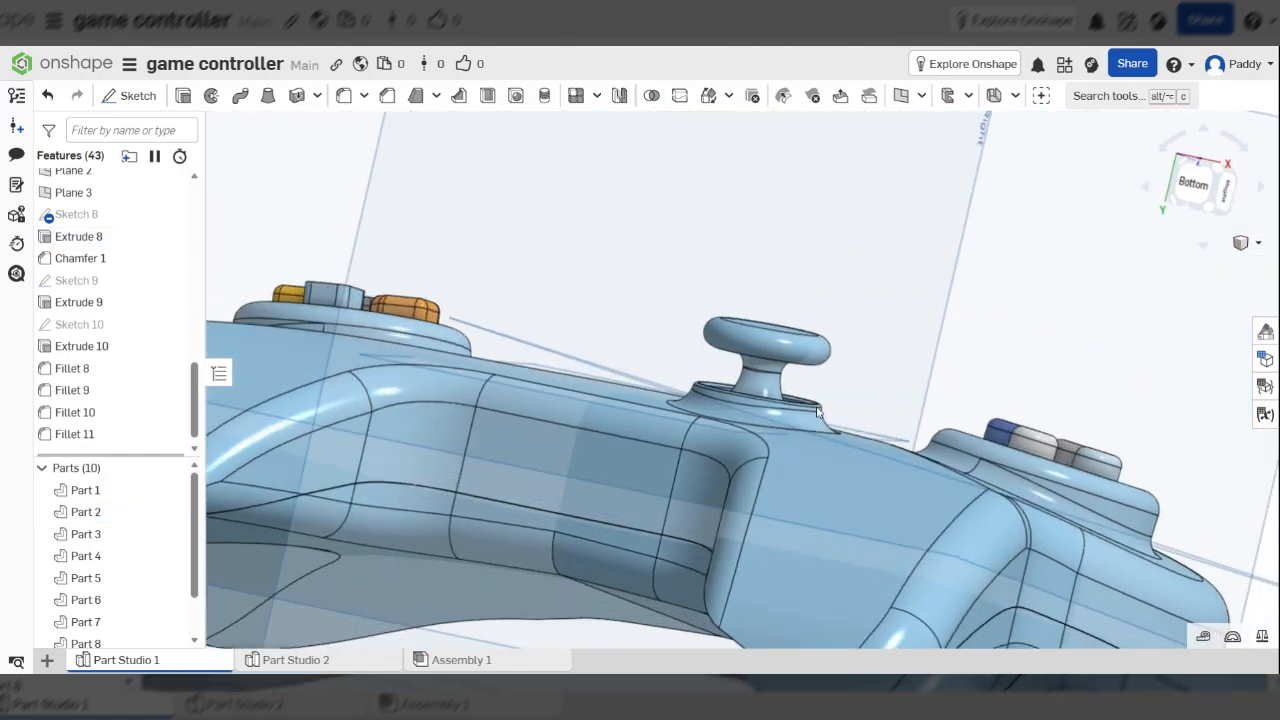
right_drag(818, 411, 825, 459)
scroll(786, 415, up, 4)
right_drag(751, 394, 640, 385)
scroll(639, 383, down, 5)
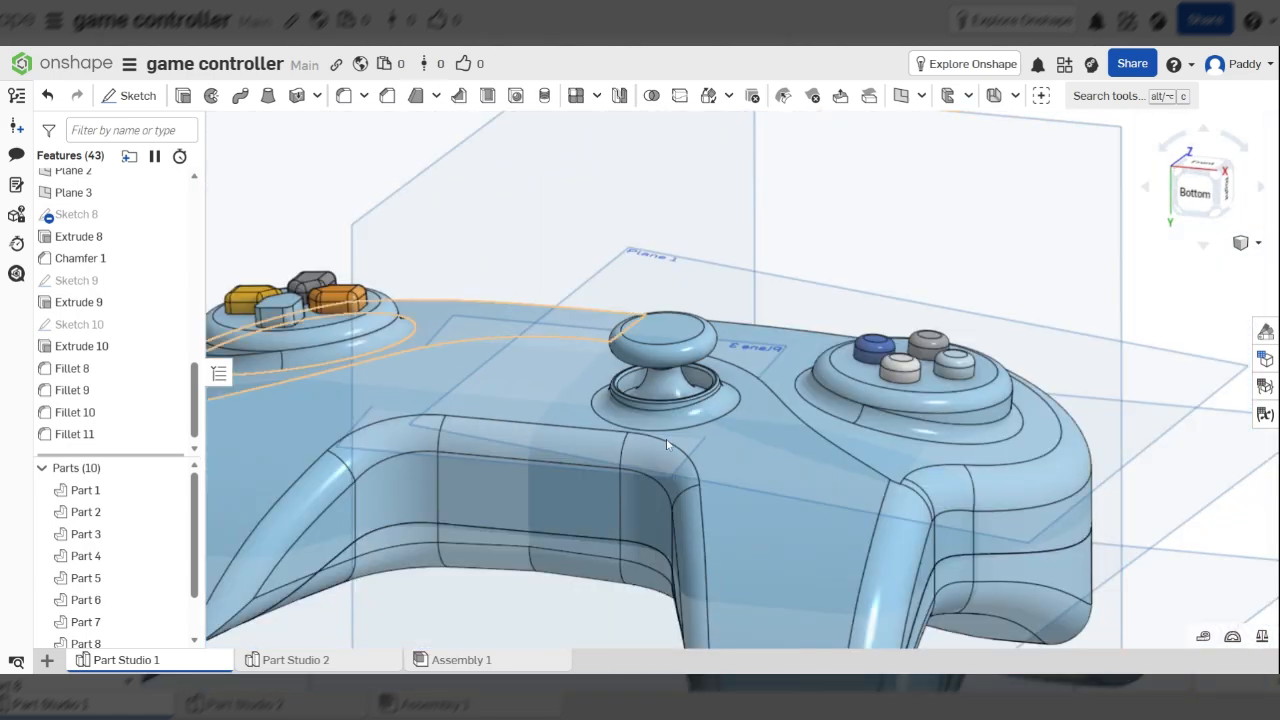
scroll(672, 436, down, 5)
right_drag(690, 420, 782, 450)
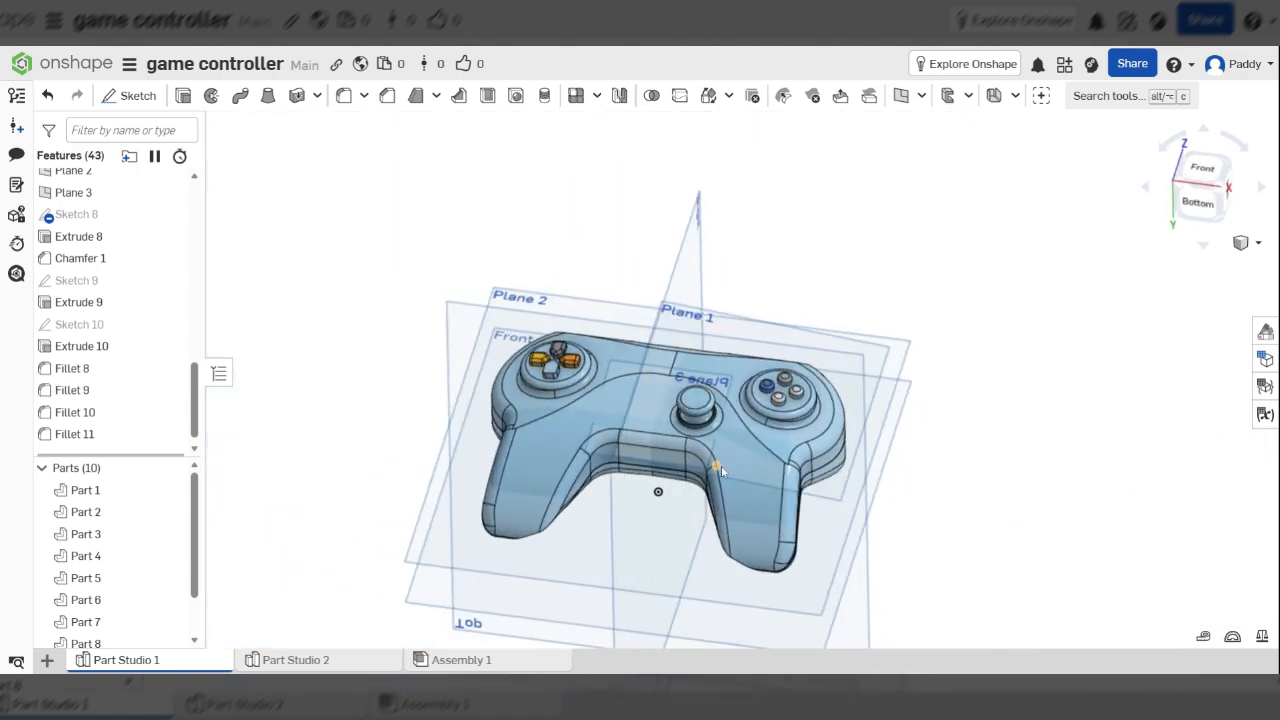
scroll(721, 466, up, 5)
scroll(690, 440, down, 5)
scroll(628, 395, up, 5)
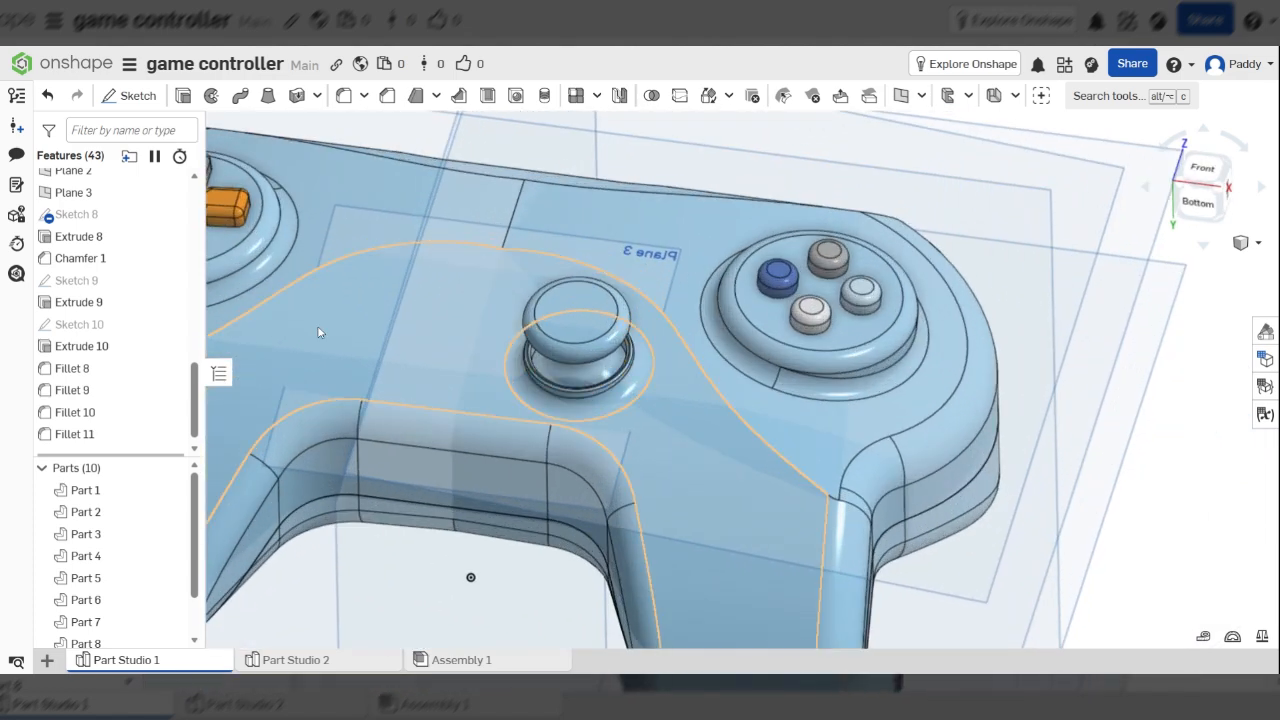
- Highlight Plane 3 to check where it lies relative to the thumbstick, and clear the selection
scroll(150, 420, up, 2)
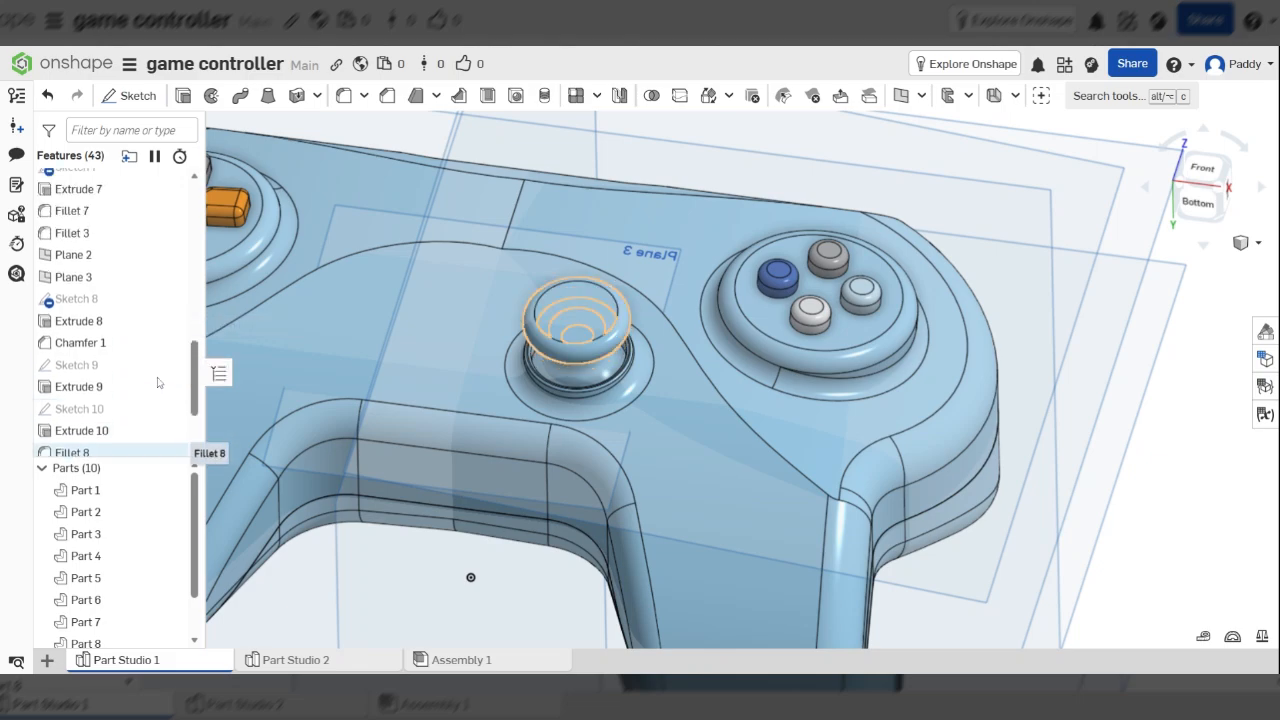
click(90, 277)
right_drag(730, 430, 762, 418)
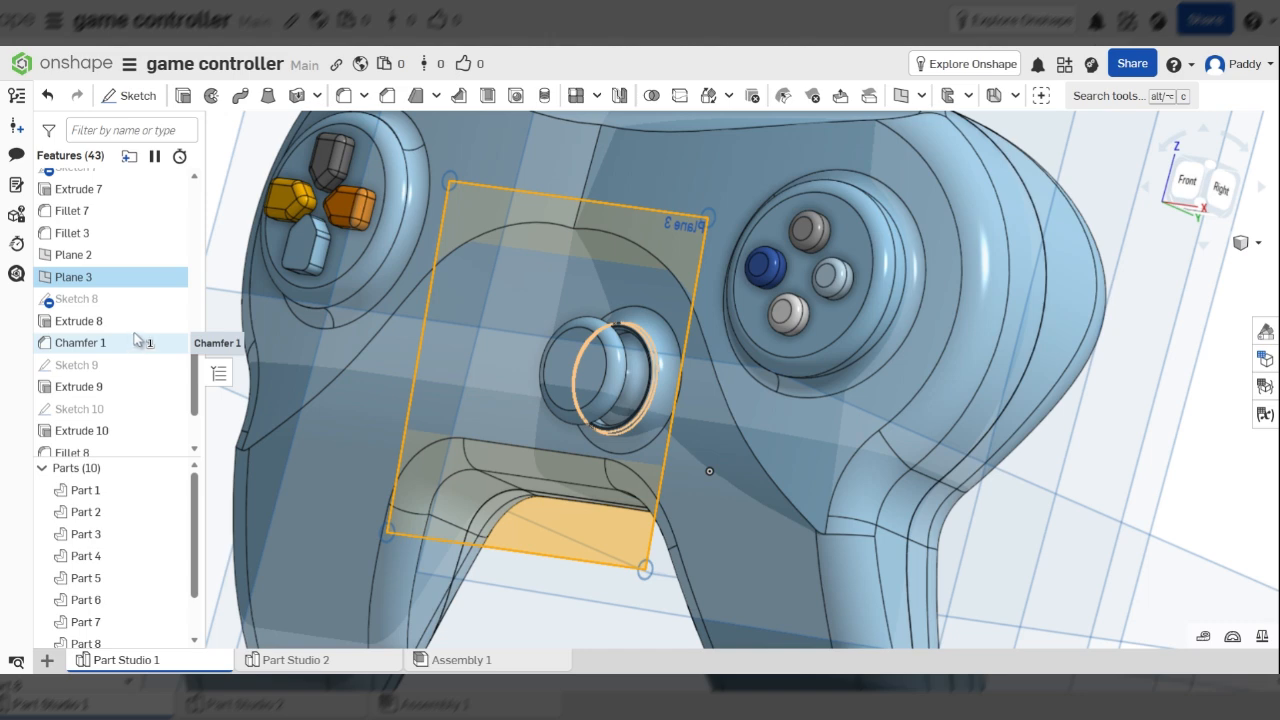
scroll(130, 360, down, 2)
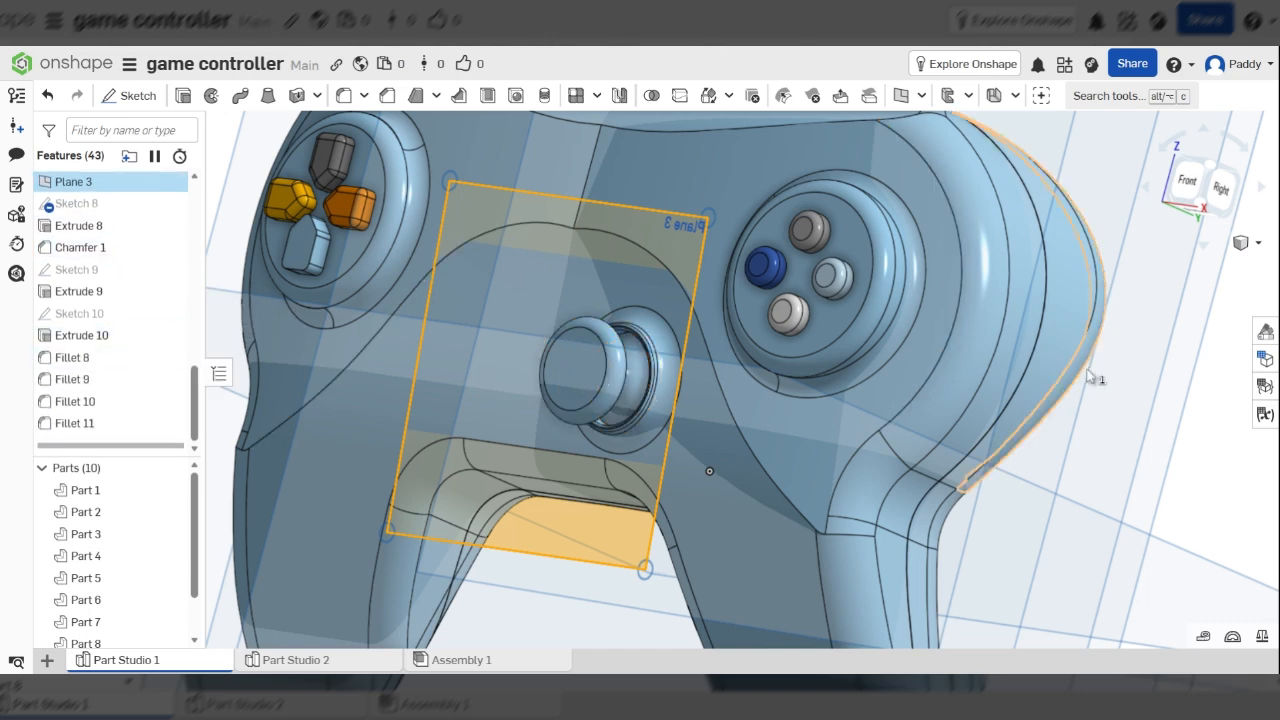
click(1198, 460)
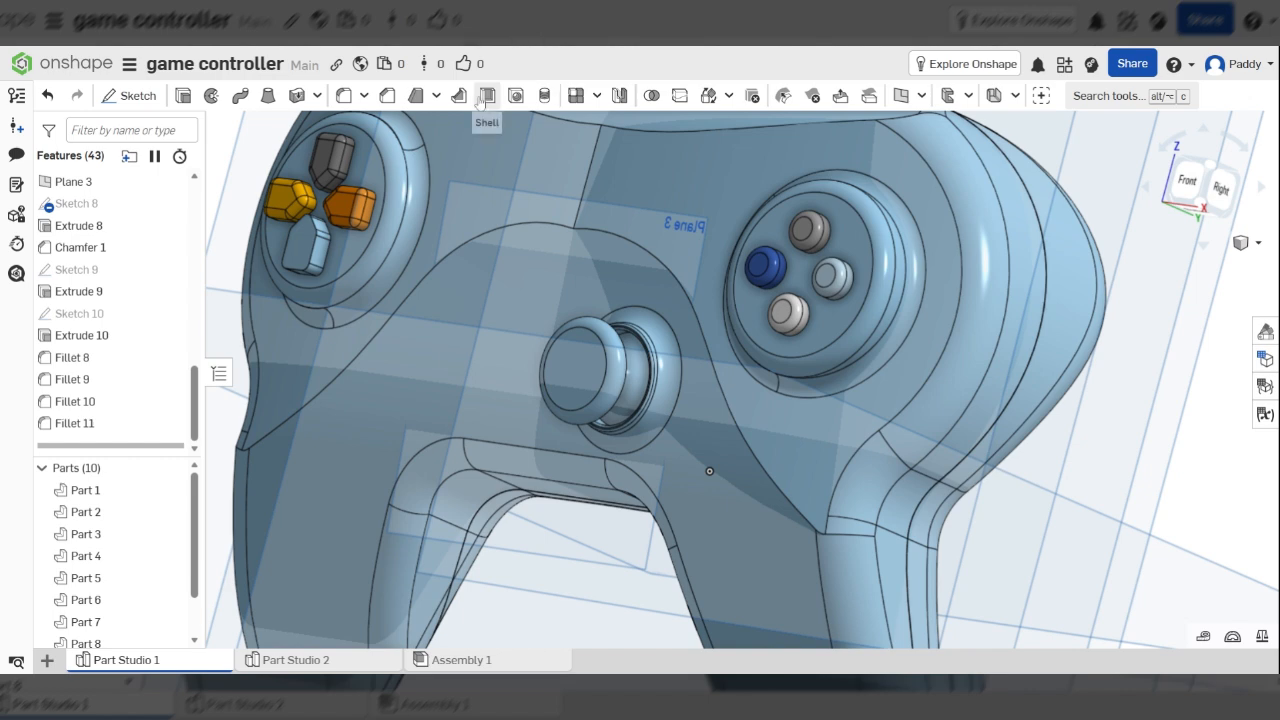
click(619, 96)
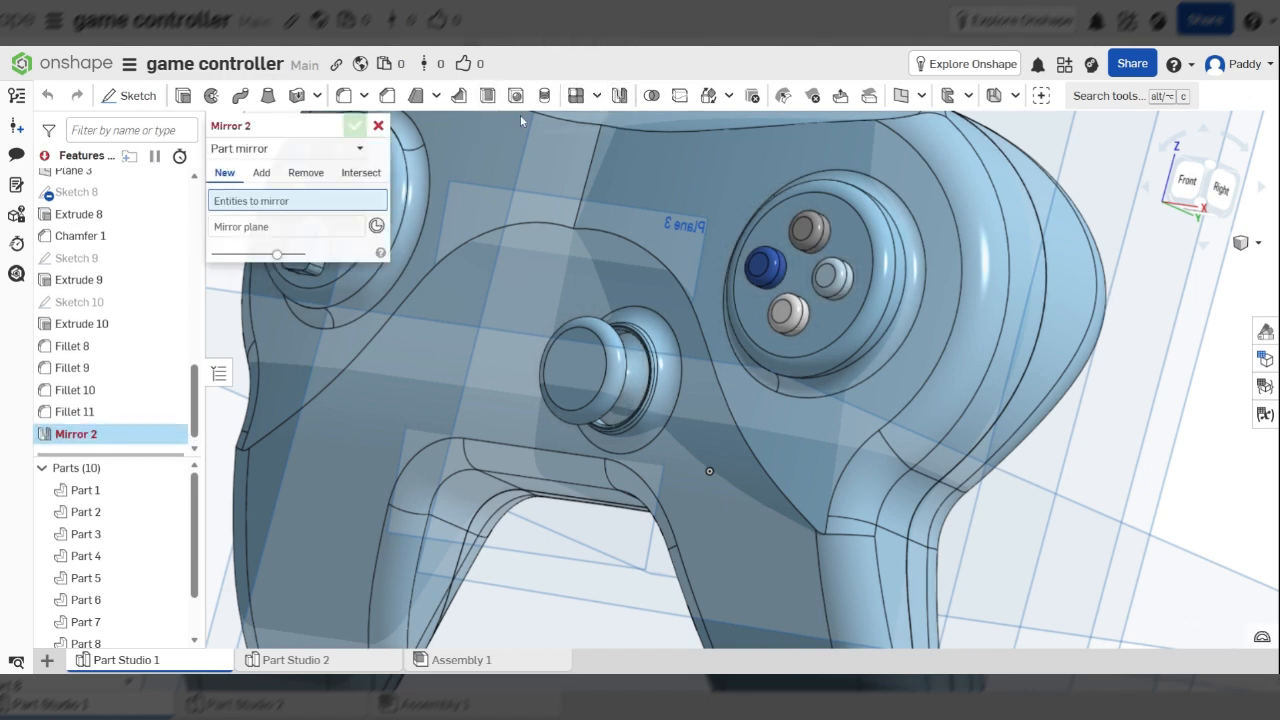
click(328, 150)
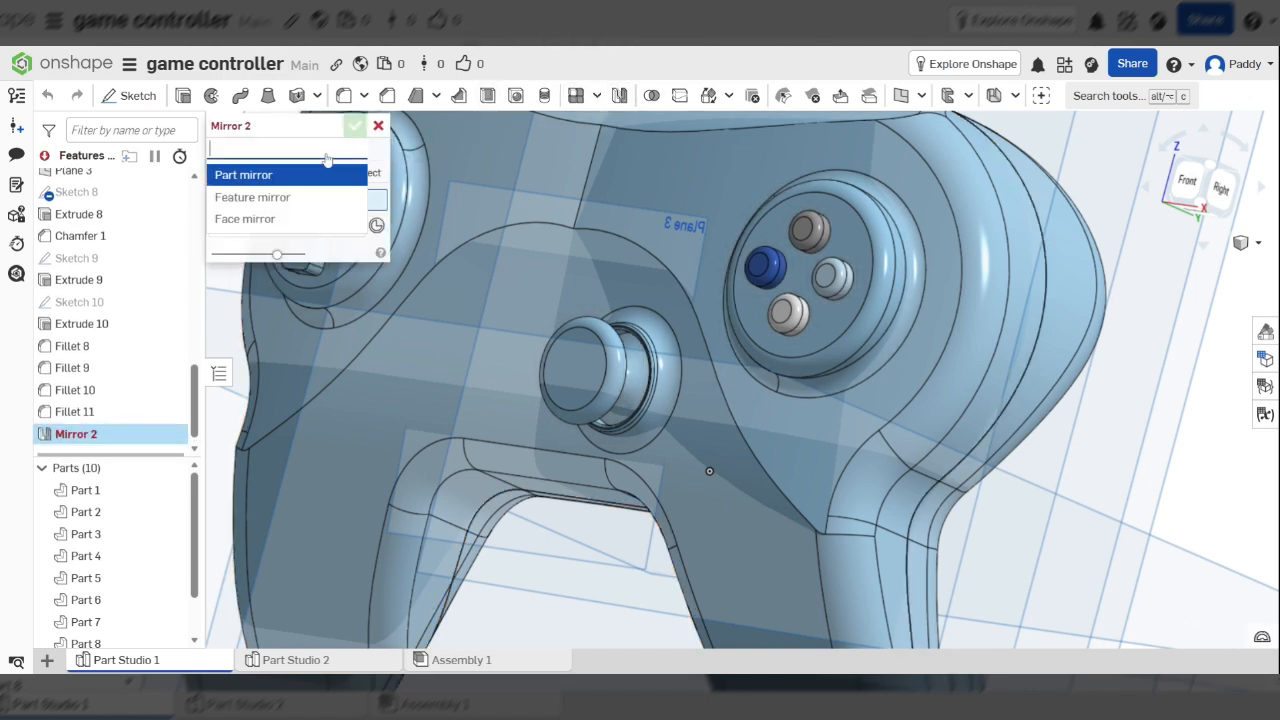
click(287, 198)
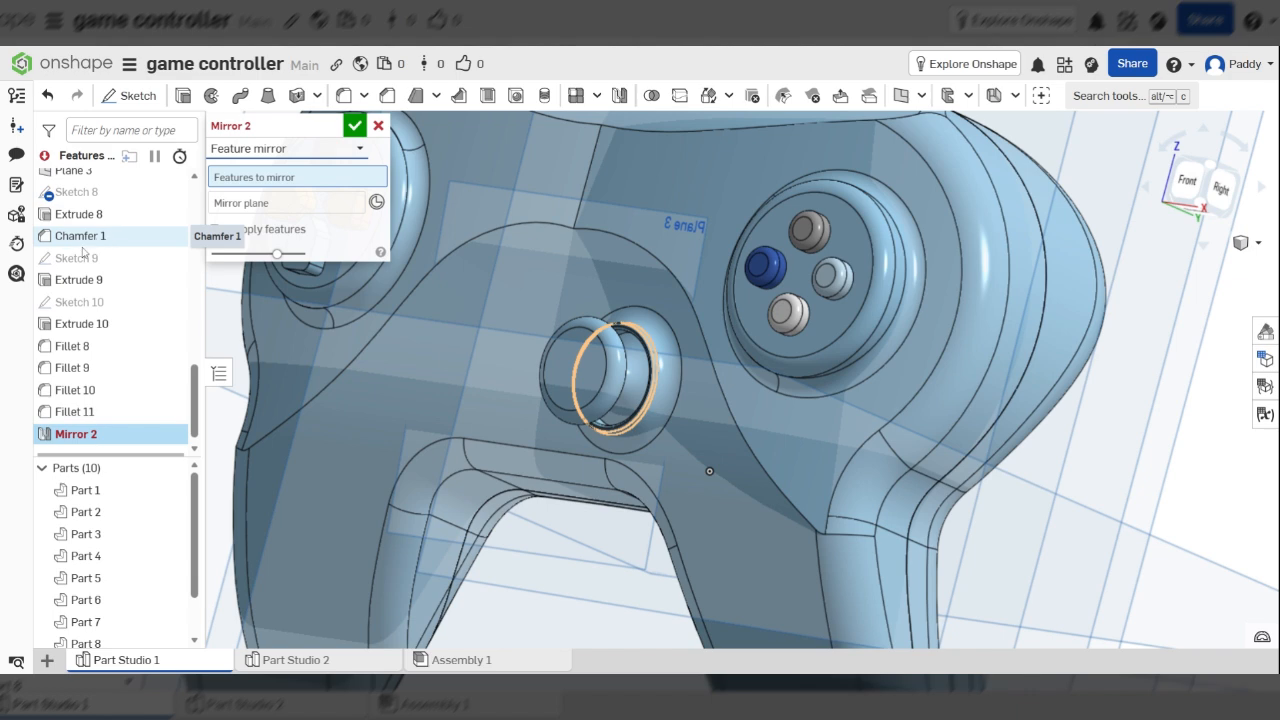
scroll(116, 258, up, 3)
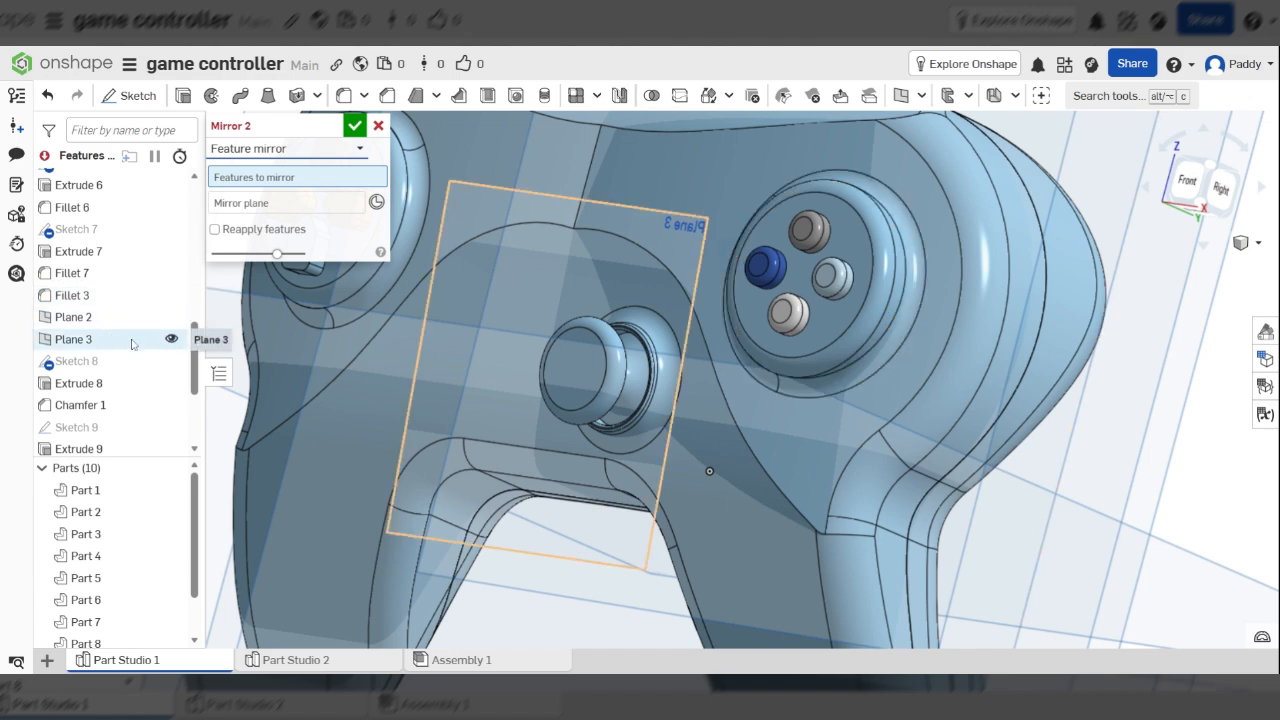
click(105, 384)
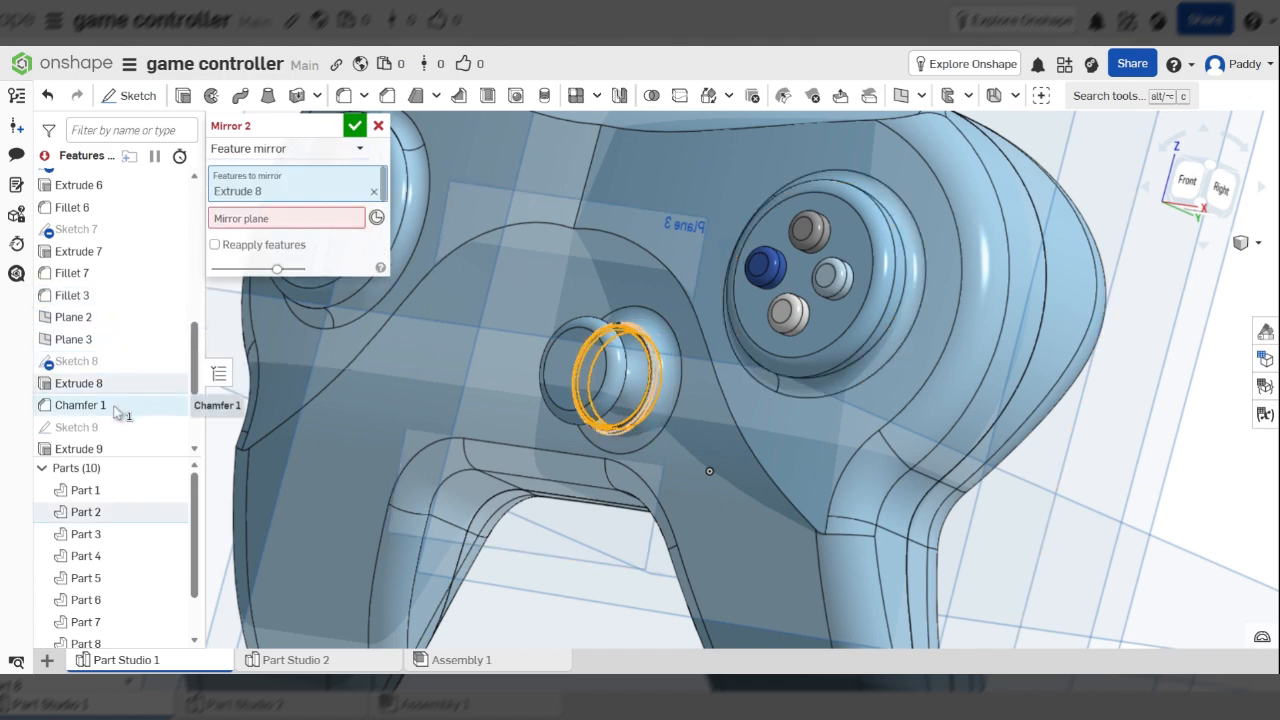
click(118, 404)
scroll(125, 300, down, 3)
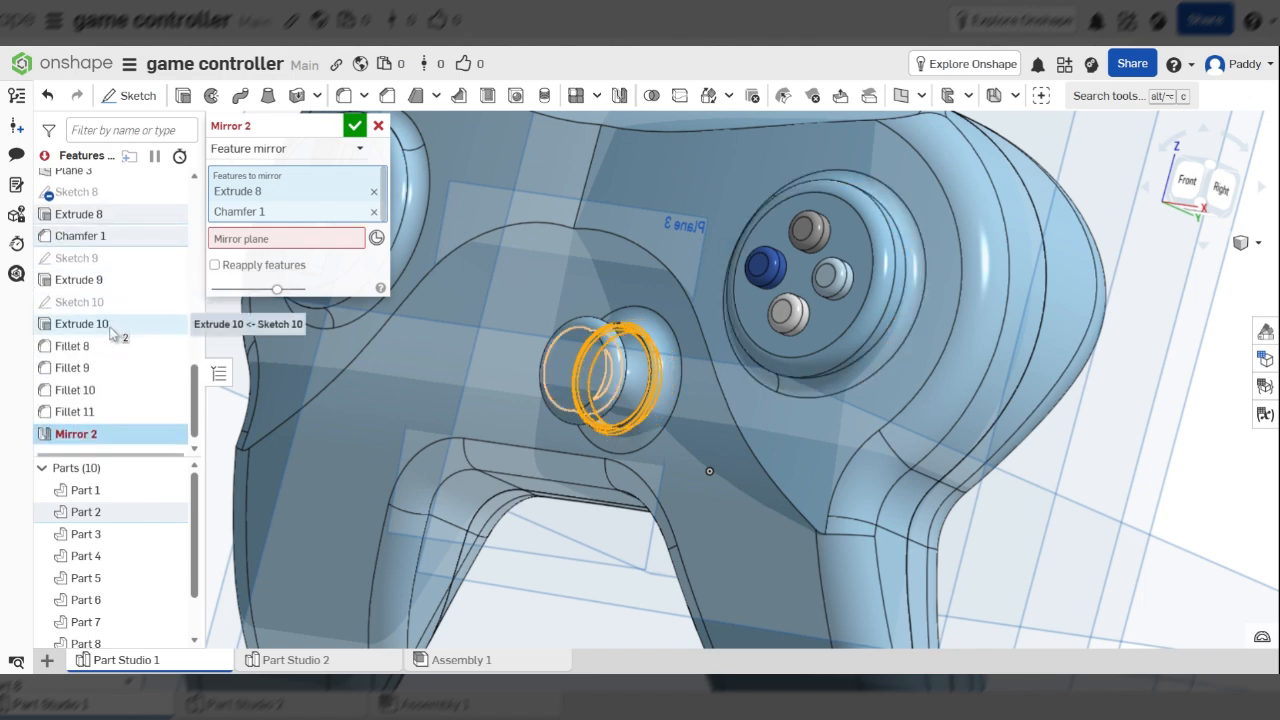
double_click(115, 324)
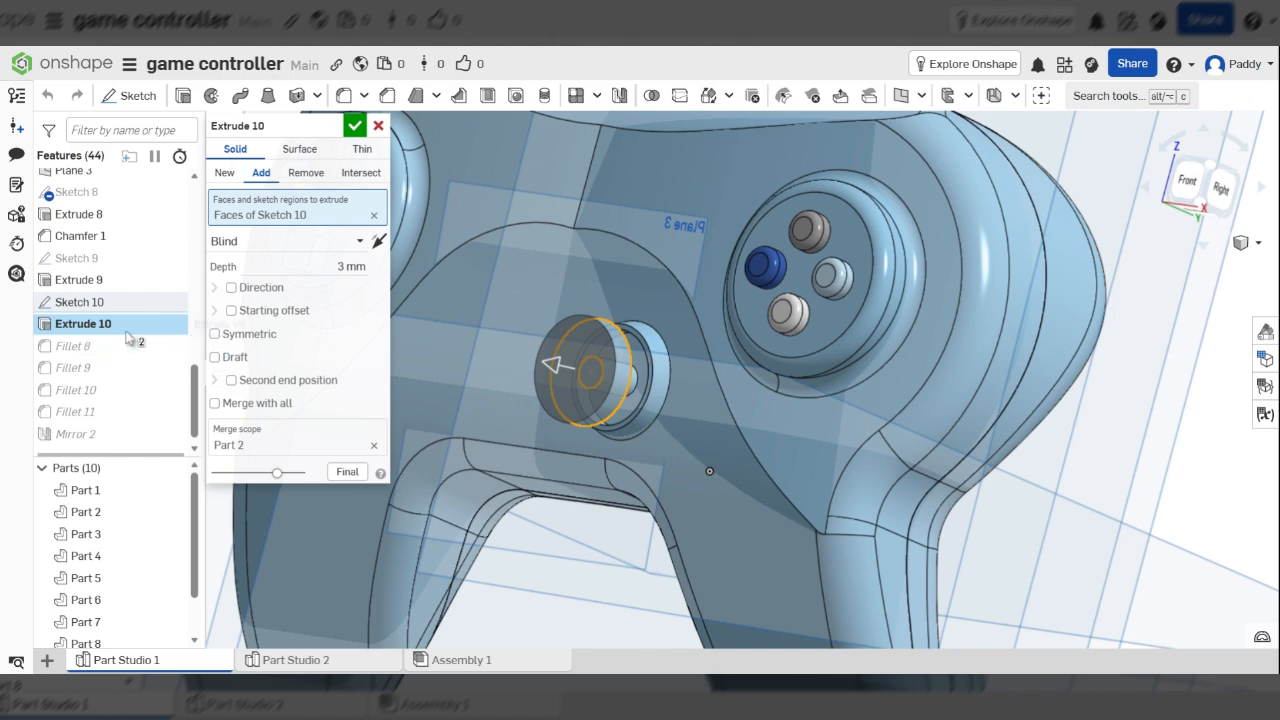
click(379, 128)
- Start a new feature mirror and add the thumbstick's Extrude 8, Chamfer 1 and Extrude 9 as features to mirror
scroll(571, 266, down, 2)
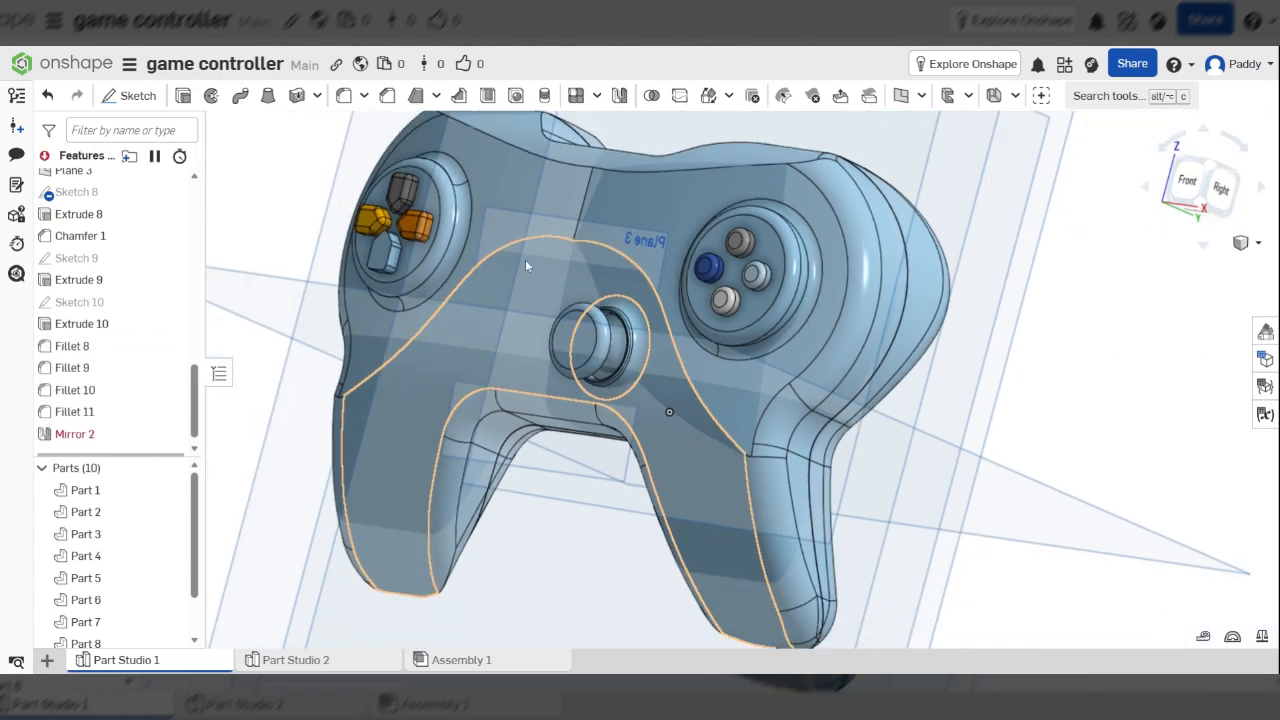
click(620, 96)
click(288, 154)
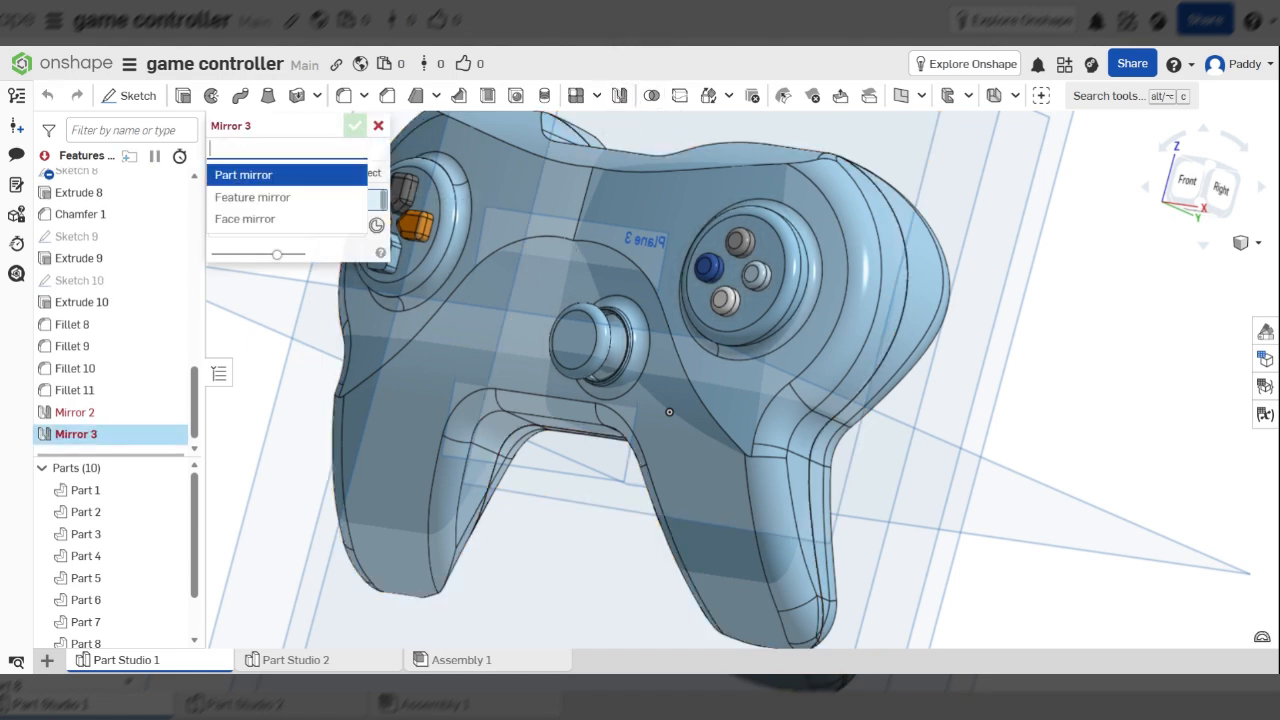
click(278, 207)
scroll(109, 260, up, 4)
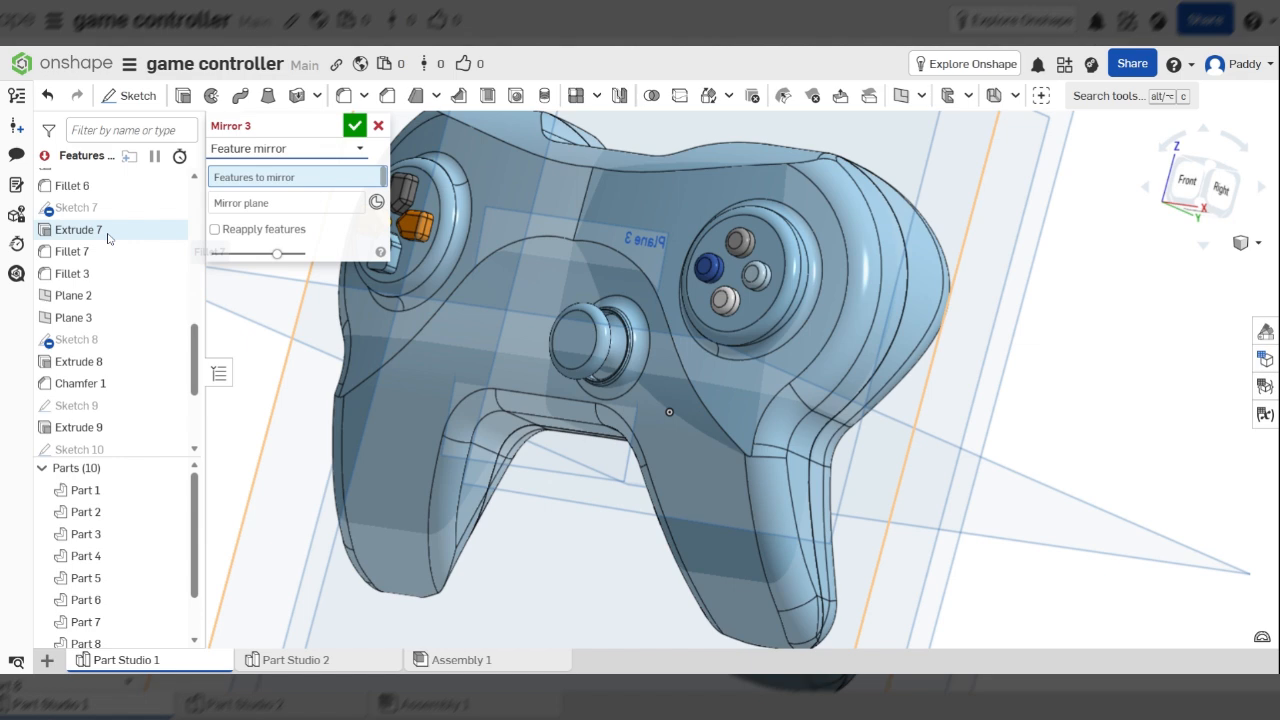
click(127, 371)
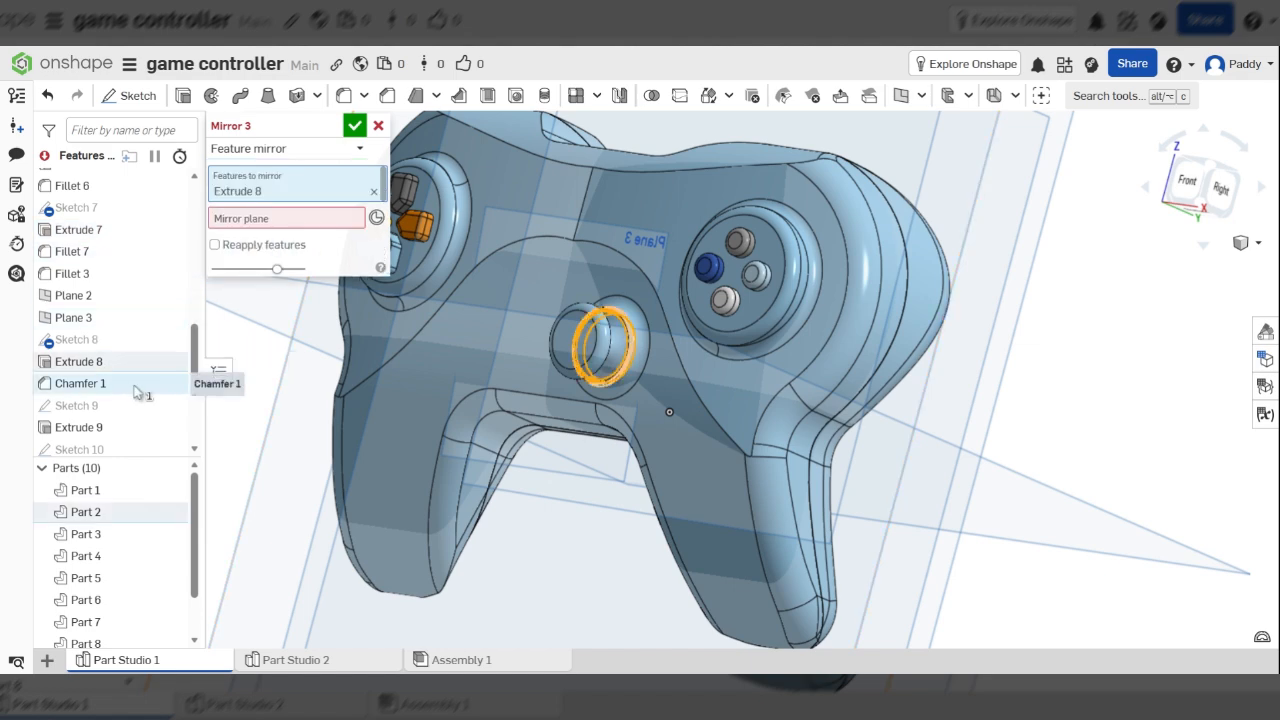
click(137, 386)
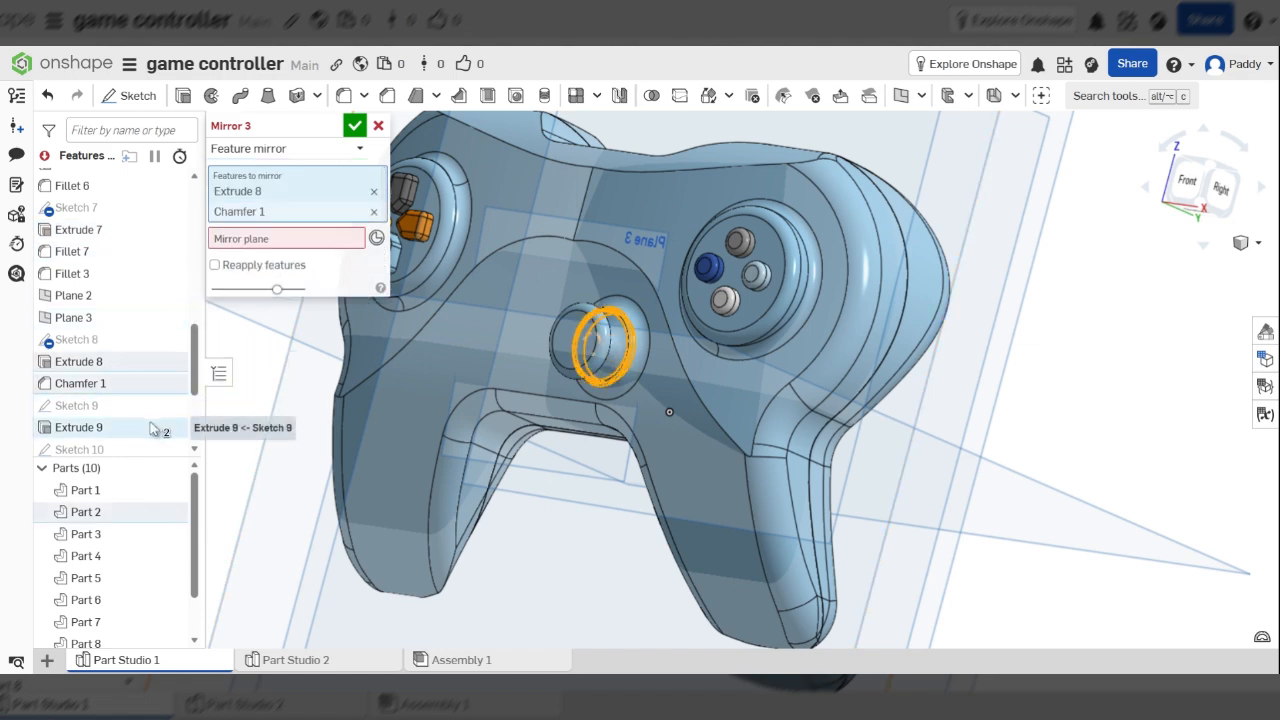
click(153, 428)
- Add Extrude 10 and Fillets 8, 9, 10 and 11 to the features to mirror
scroll(150, 290, down, 5)
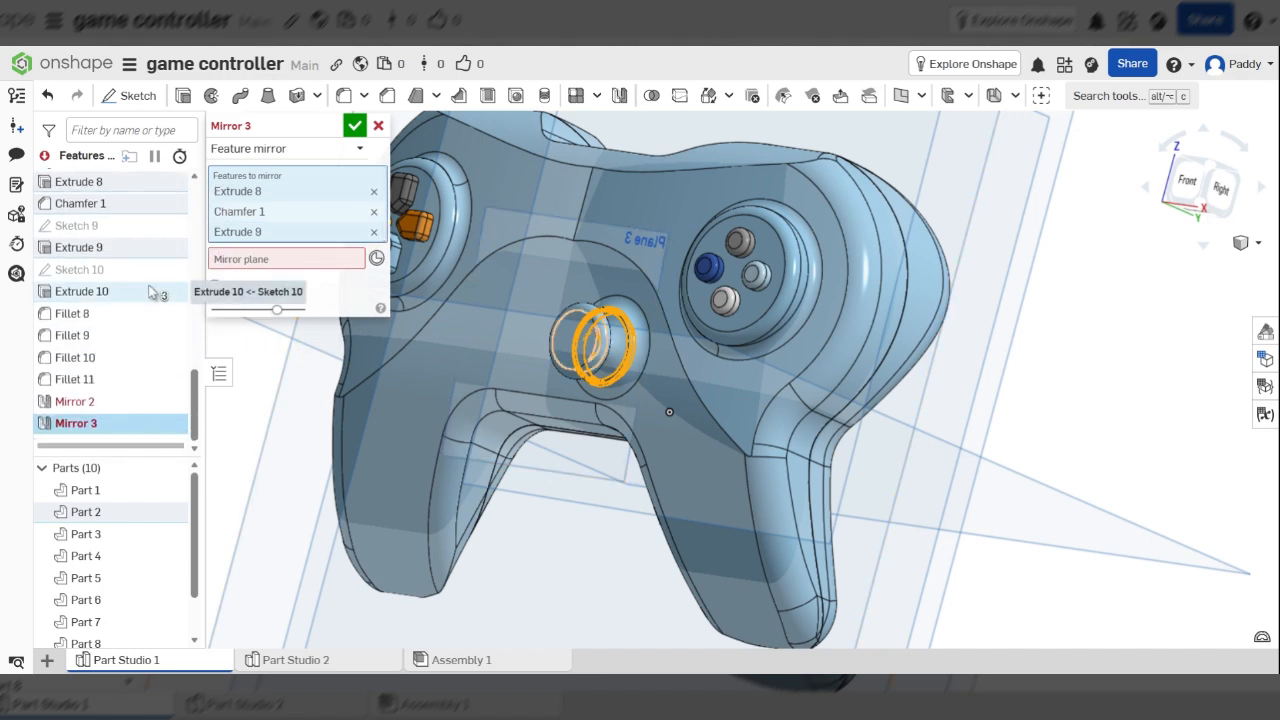
click(140, 292)
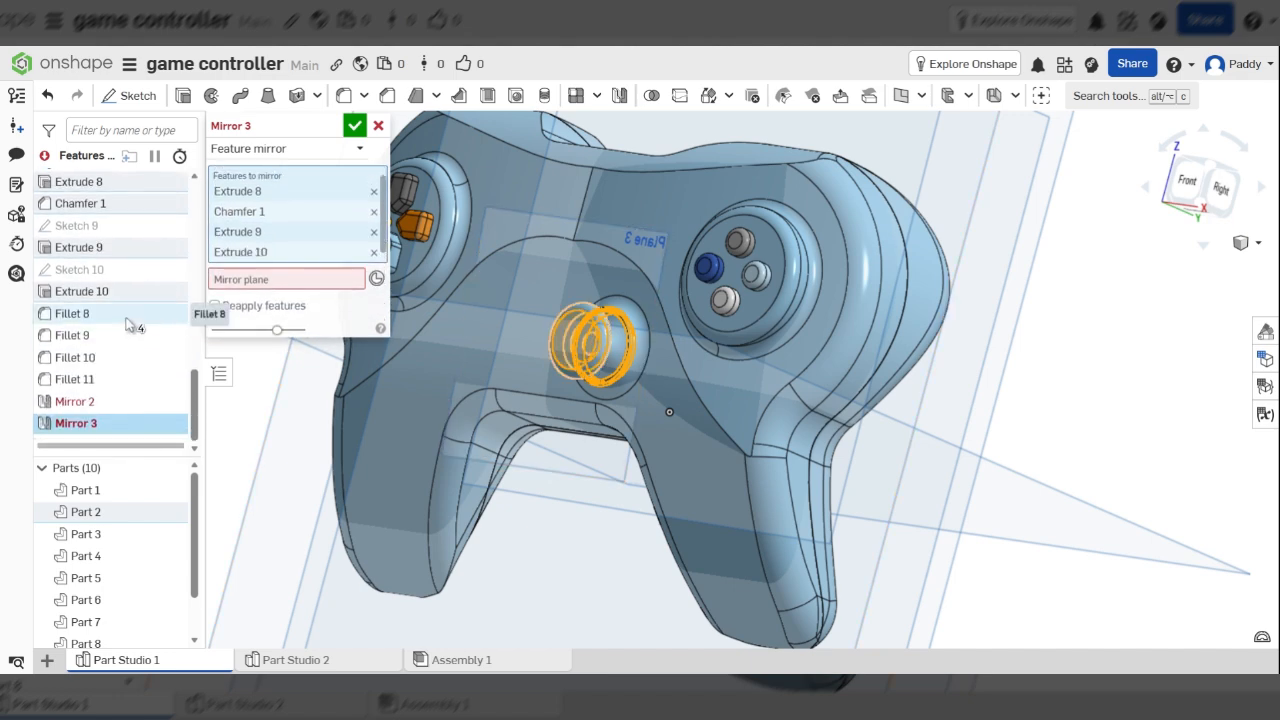
click(127, 315)
click(126, 340)
click(124, 355)
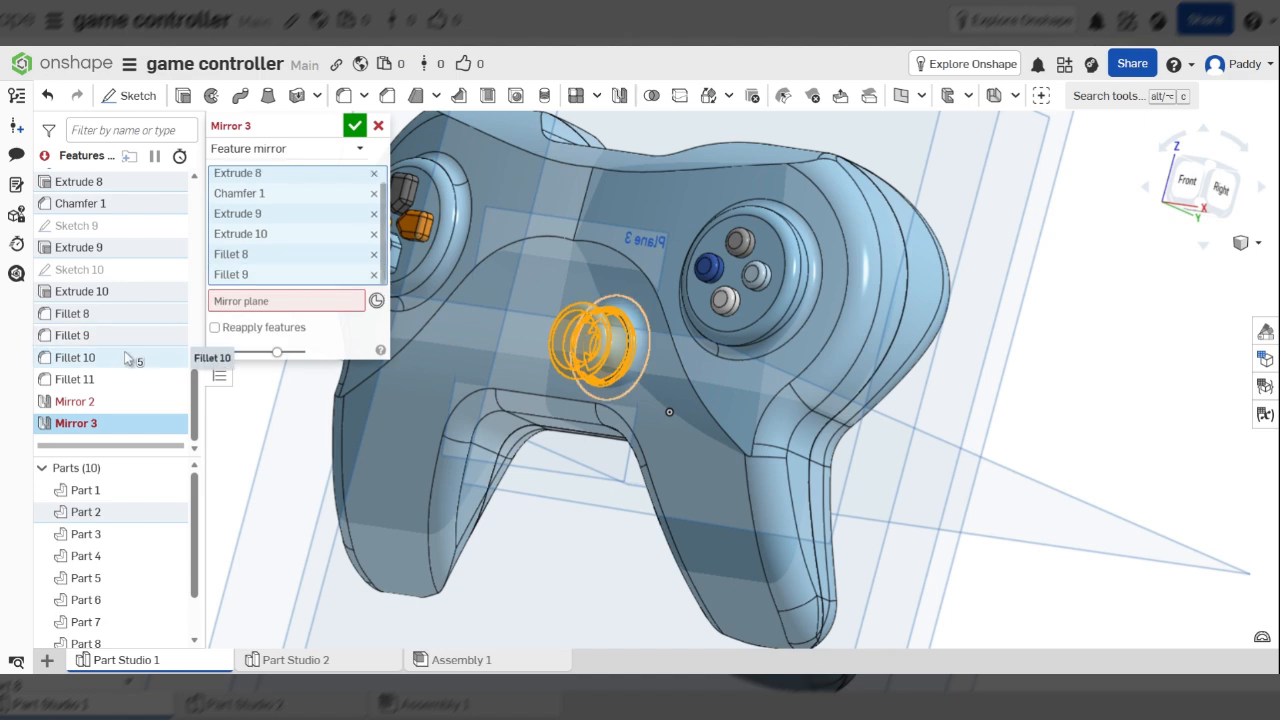
click(122, 381)
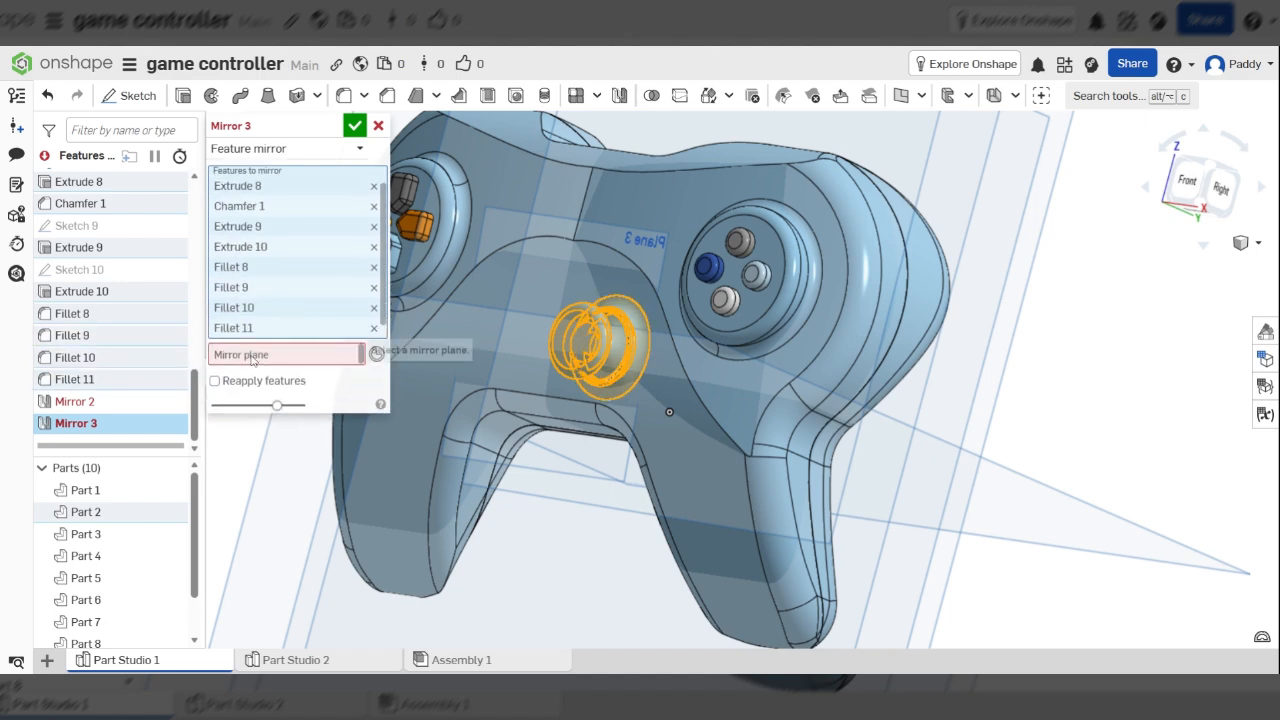
- Set the Right plane as the mirror plane and finish the feature mirror of the thumbstick
click(273, 361)
scroll(591, 418, down, 5)
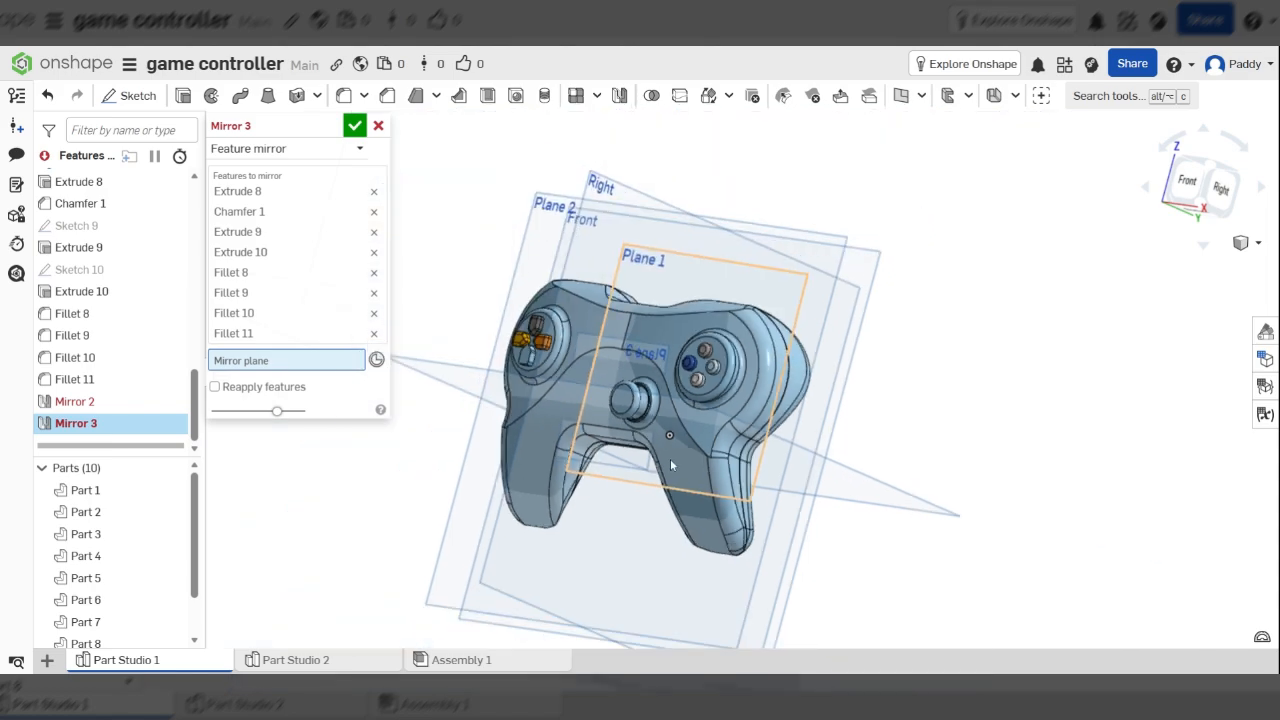
right_drag(693, 204, 641, 214)
click(823, 193)
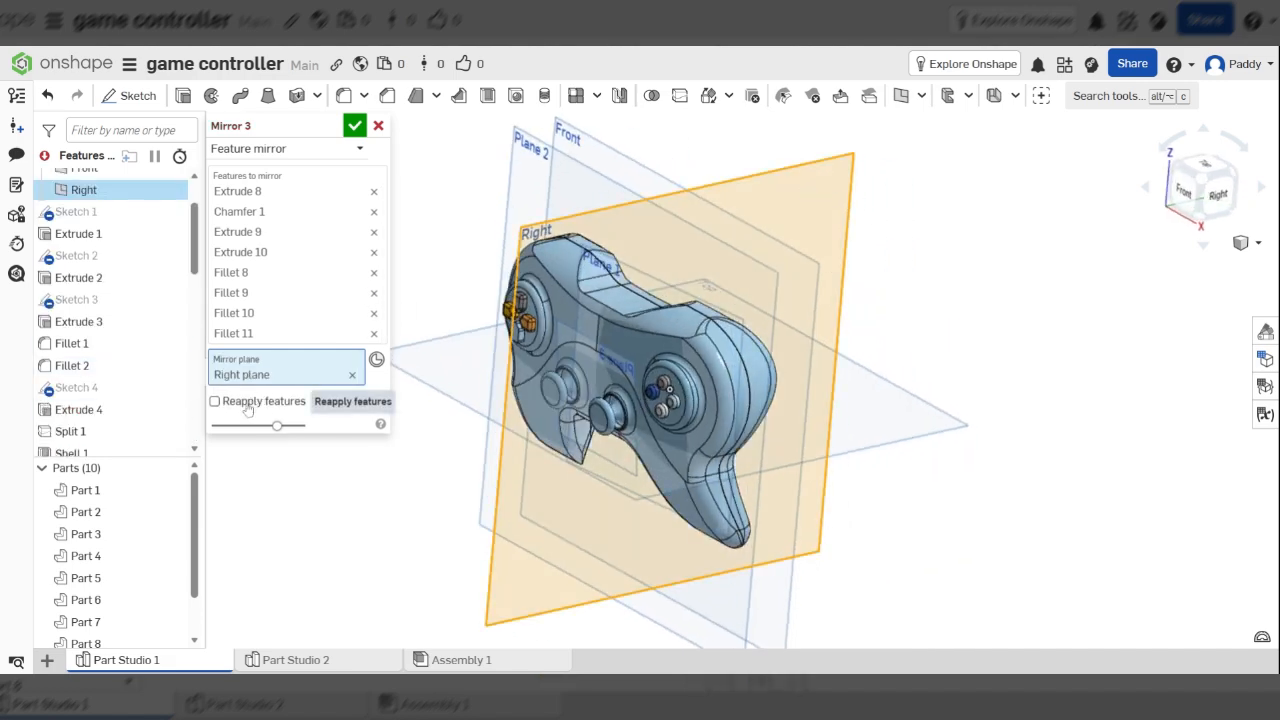
scroll(535, 422, up, 4)
right_drag(618, 370, 688, 305)
click(362, 127)
- Examine both thumbsticks and the whole controller from the front, side and top
scroll(671, 362, down, 5)
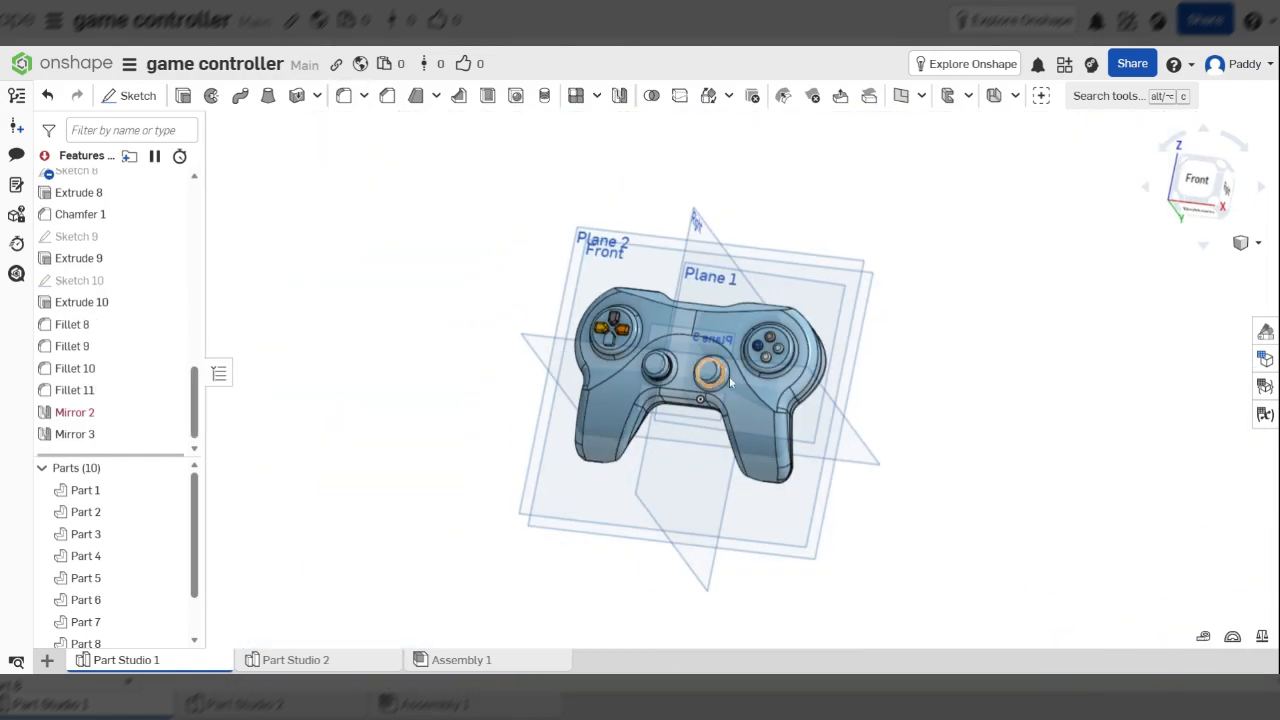
right_drag(729, 376, 684, 425)
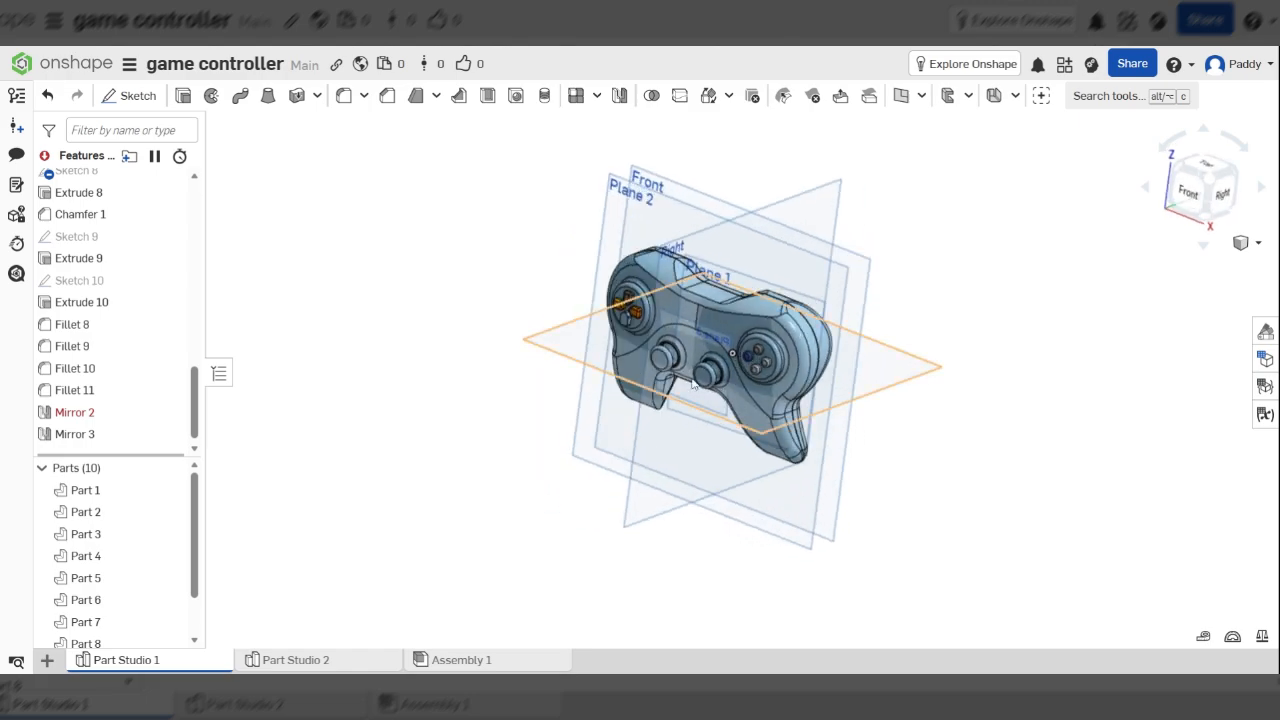
scroll(698, 358, up, 5)
right_drag(820, 371, 769, 360)
scroll(805, 338, up, 8)
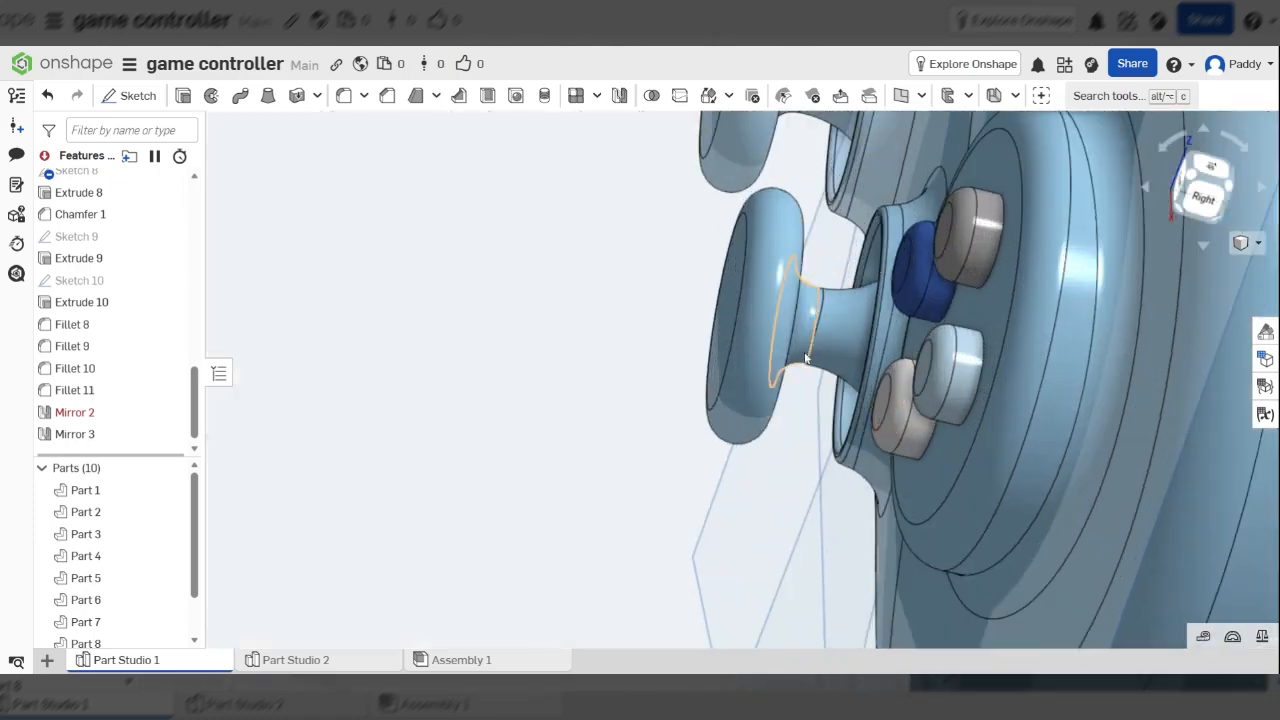
scroll(823, 340, down, 5)
scroll(827, 317, down, 10)
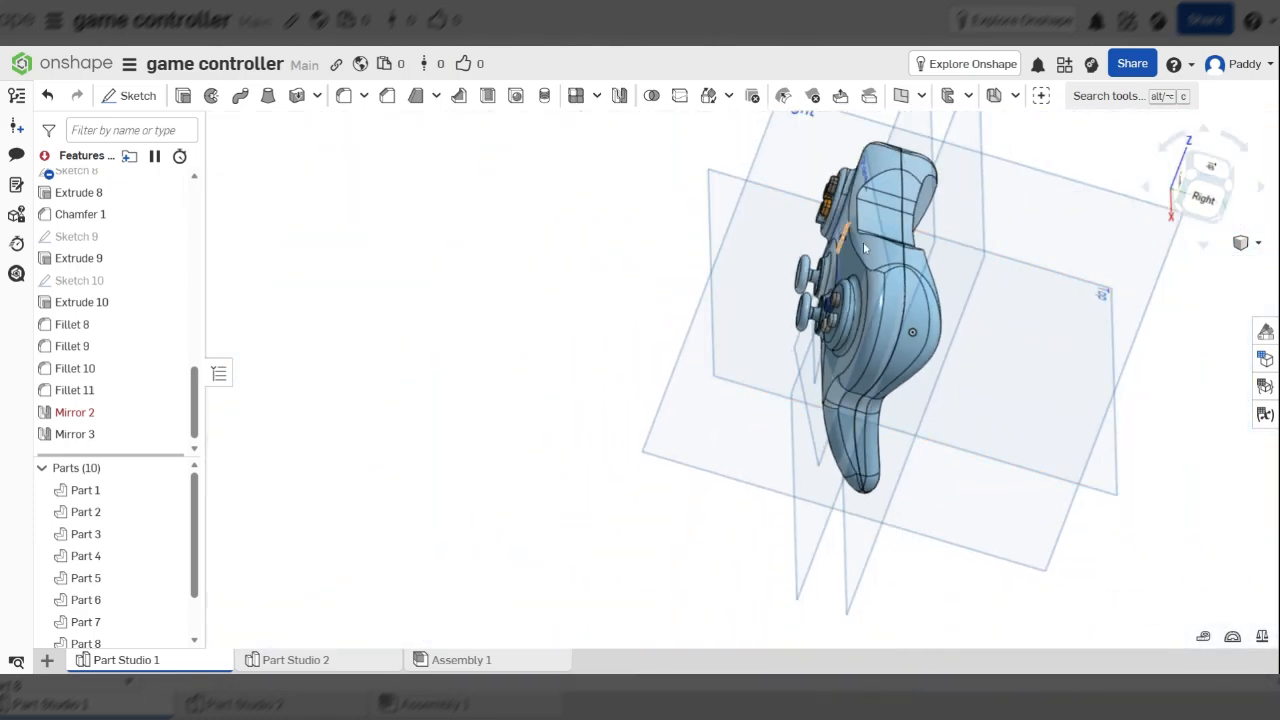
right_drag(796, 318, 910, 338)
scroll(905, 185, up, 8)
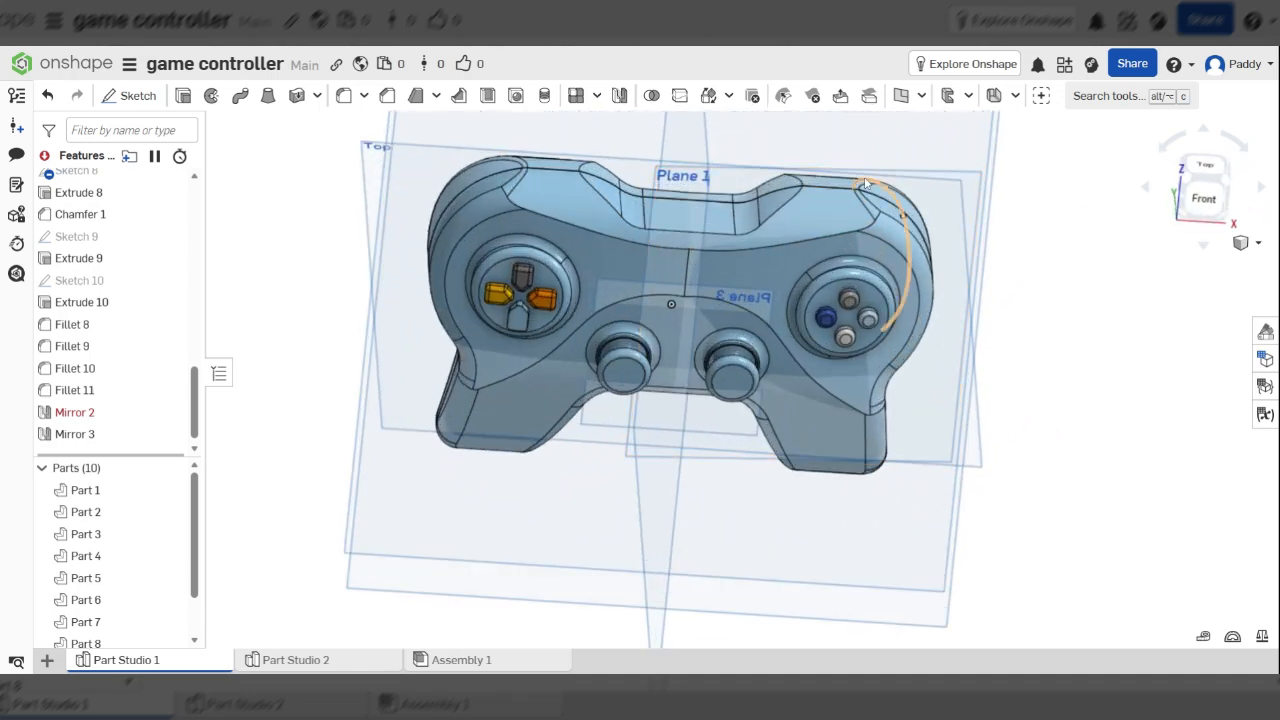
right_drag(905, 185, 840, 244)
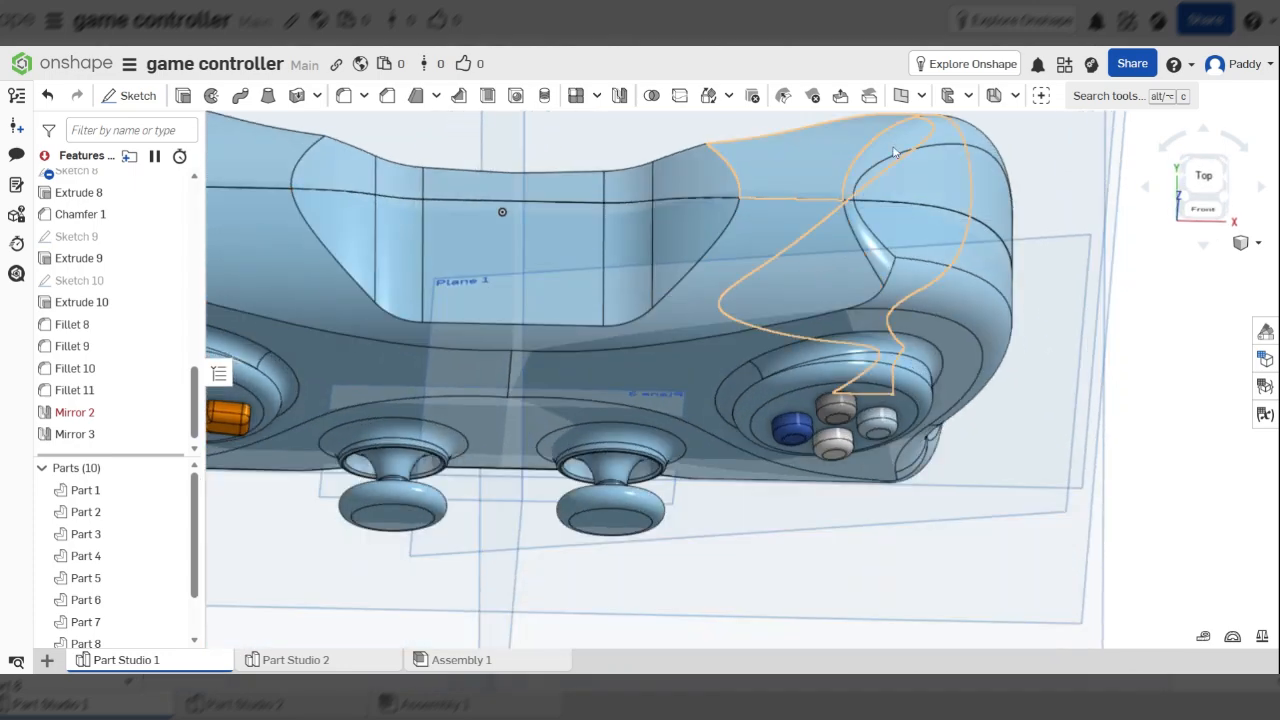
scroll(894, 230, down, 10)
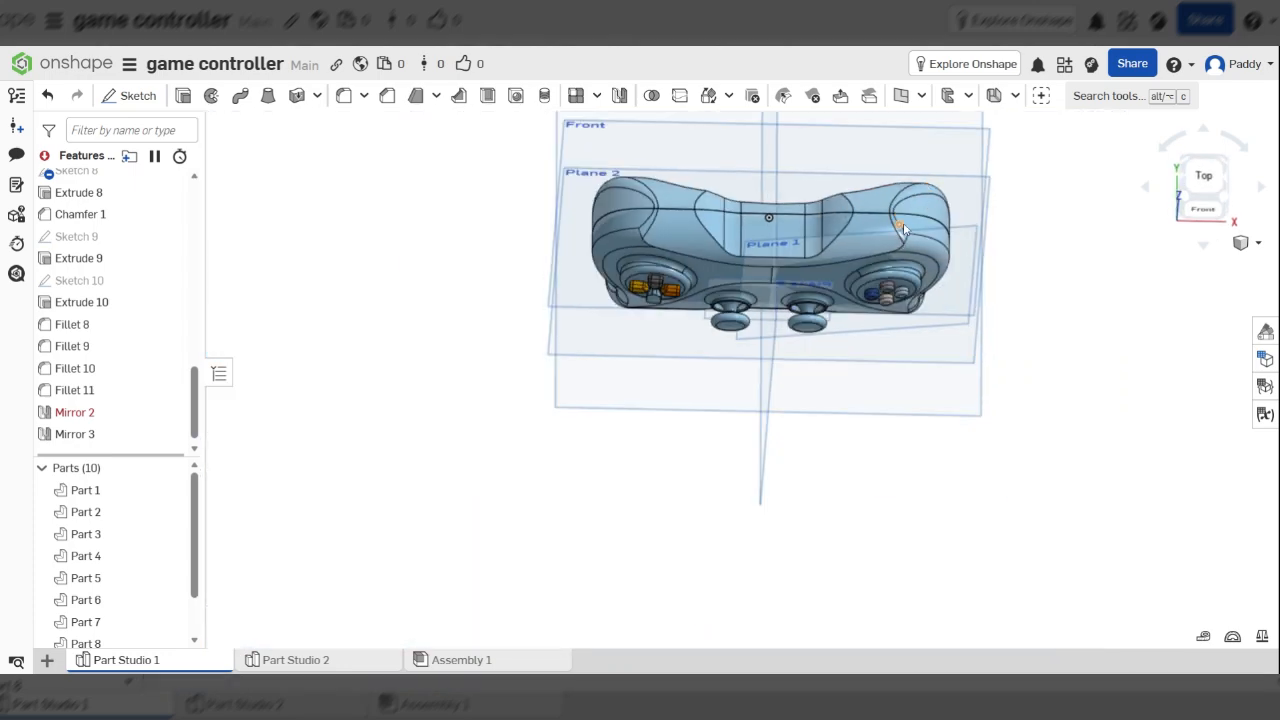
right_drag(903, 229, 905, 156)
scroll(895, 216, up, 6)
scroll(880, 208, down, 5)
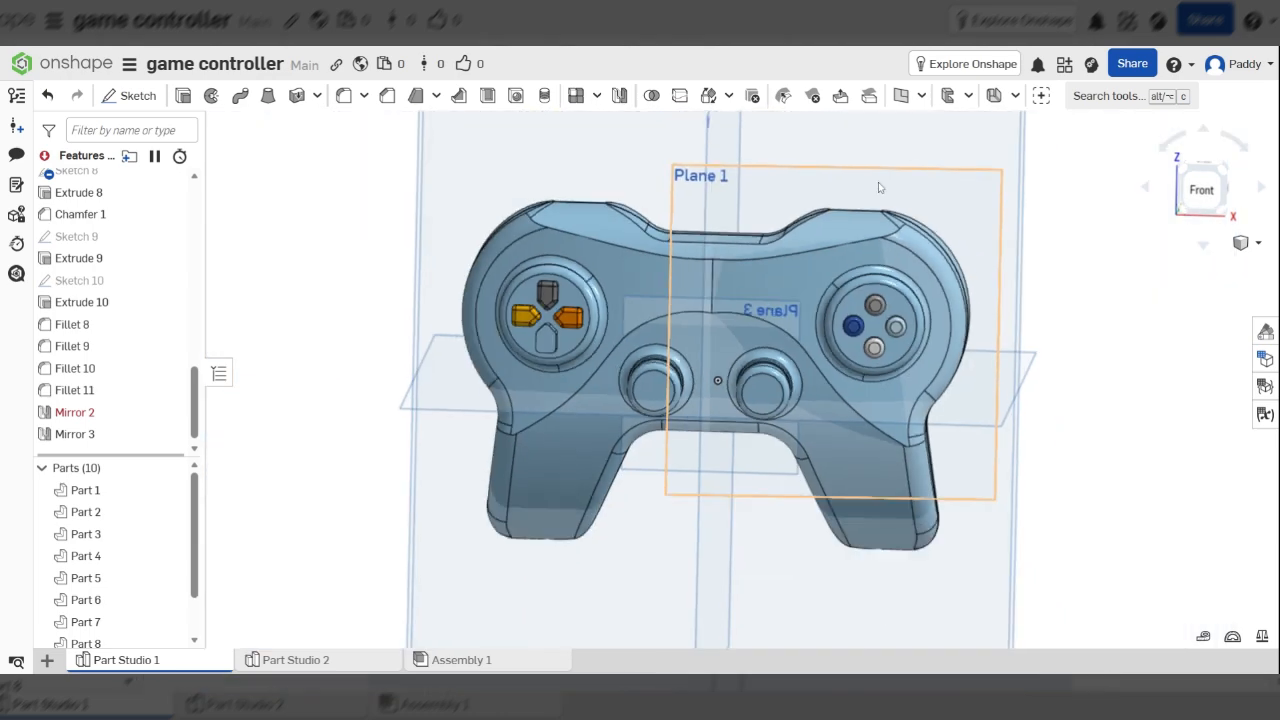
scroll(878, 187, down, 5)
scroll(810, 290, up, 6)
scroll(808, 280, down, 2)
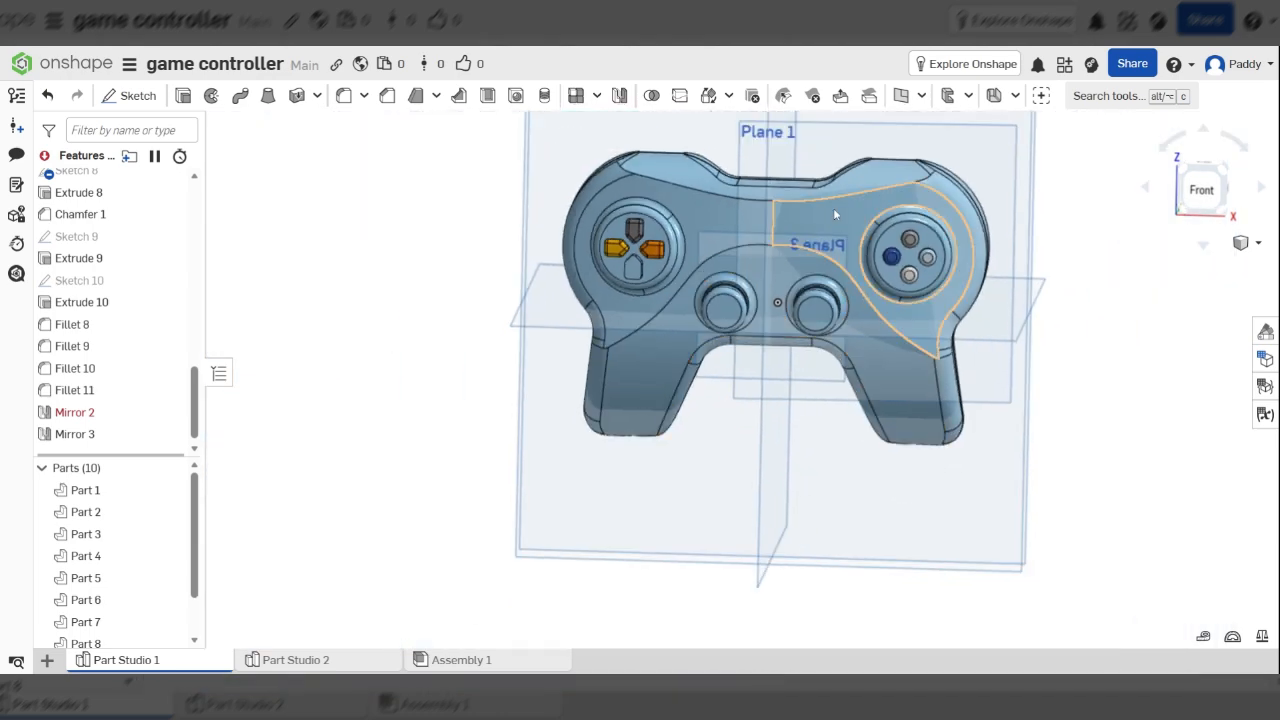
mouse_move(835, 214)
right_down()
mouse_move(849, 225)
mouse_move(995, 197)
mouse_move(805, 199)
mouse_move(840, 197)
mouse_move(843, 224)
right_up()
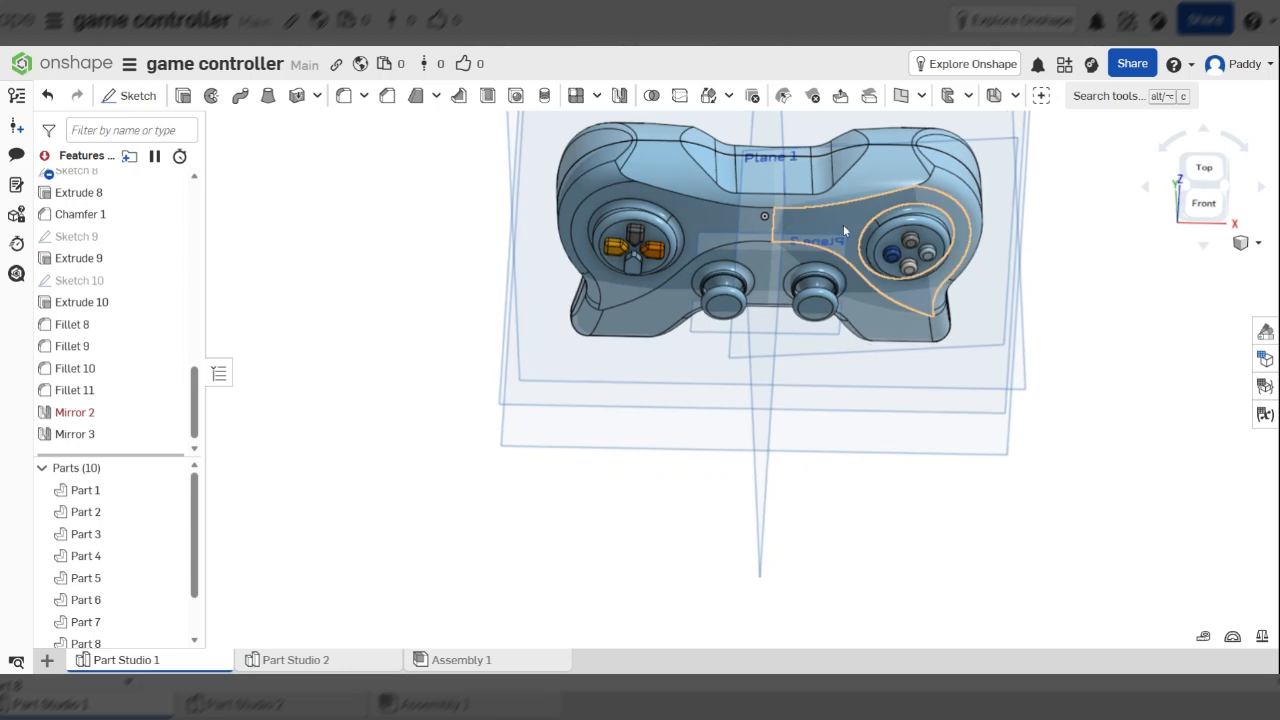